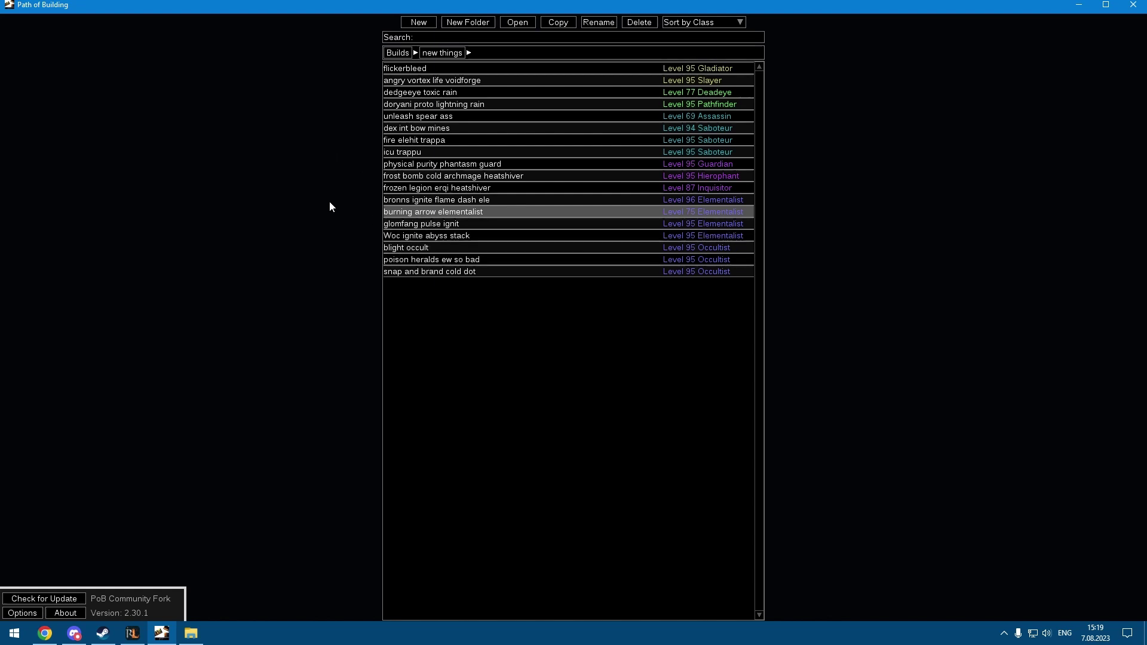
Step: Open the "burning arrow elementalist" build and check its equipped items
{"action": "double_click", "coordinate": [404, 210]}
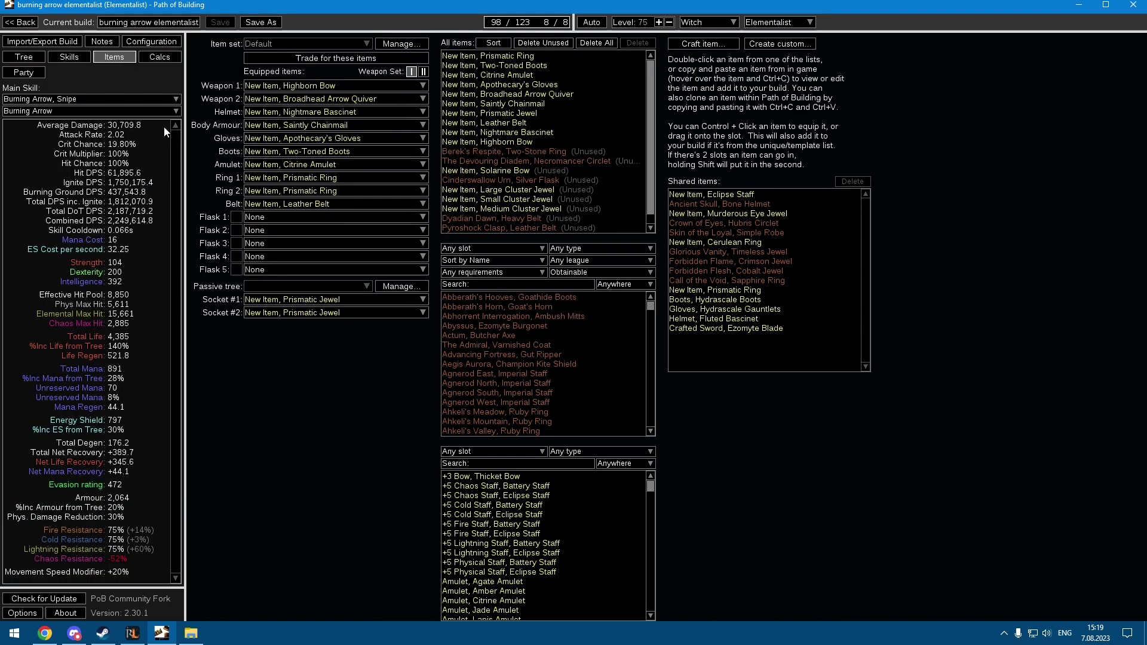
{"action": "mouse_move", "coordinate": [295, 88]}
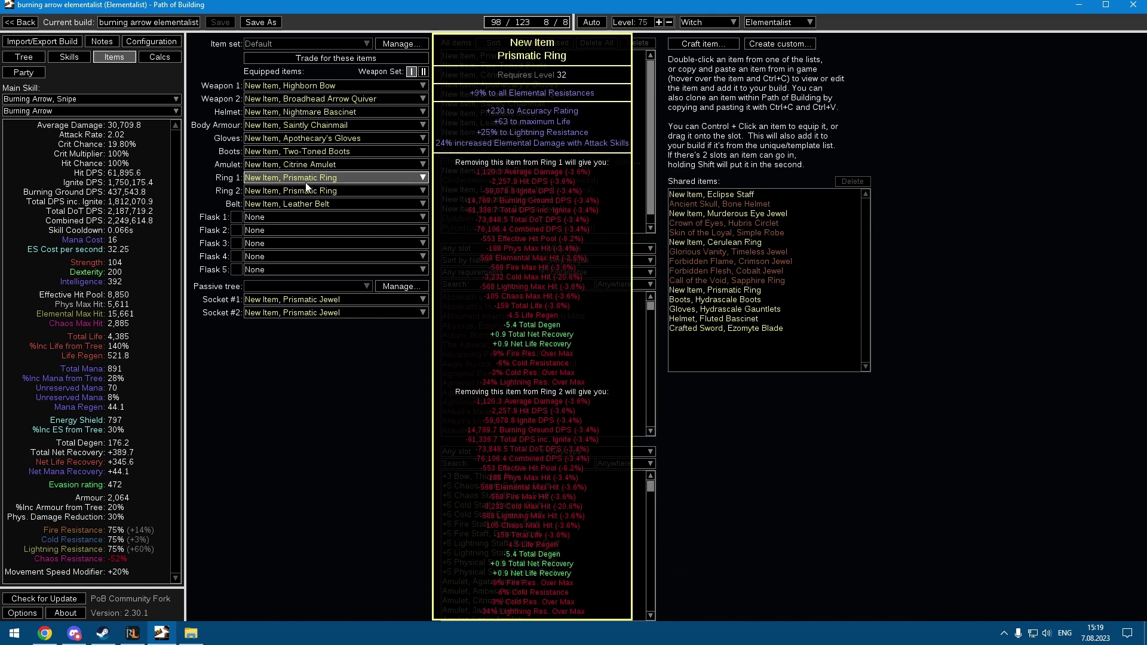
{"action": "mouse_move", "coordinate": [308, 108]}
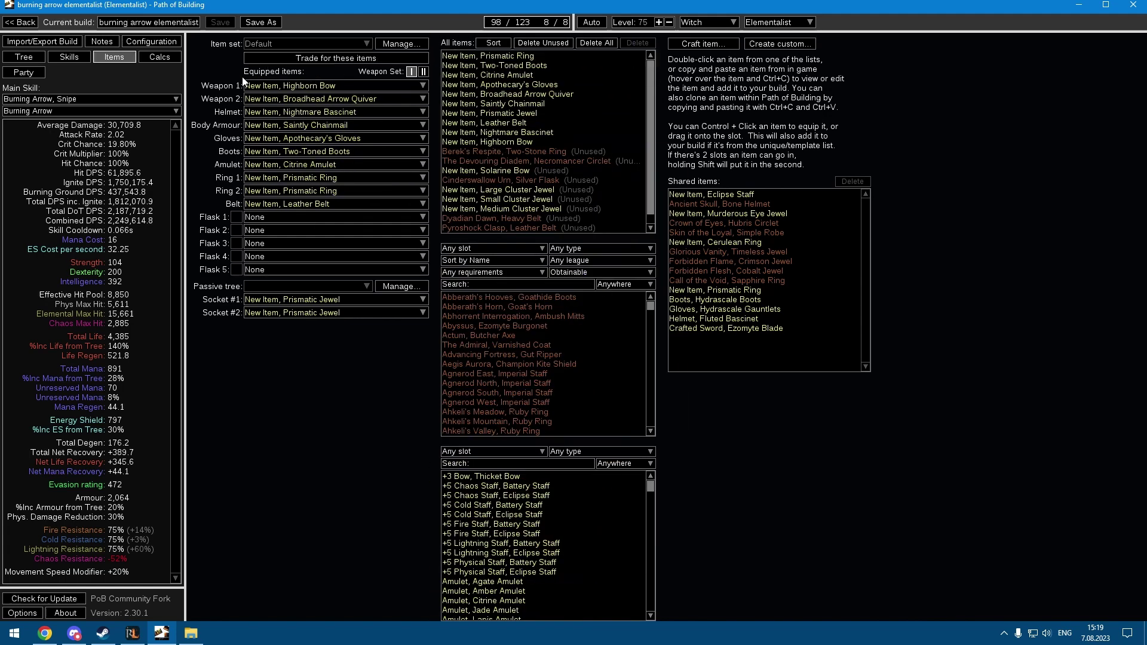
Step: Examine the Burning Arrow and Snipe gem links and the Shaper of Flames node on the passive tree
{"action": "left_click", "coordinate": [31, 57]}
{"action": "left_click_drag", "start_coordinate": [384, 174], "coordinate": [269, 240]}
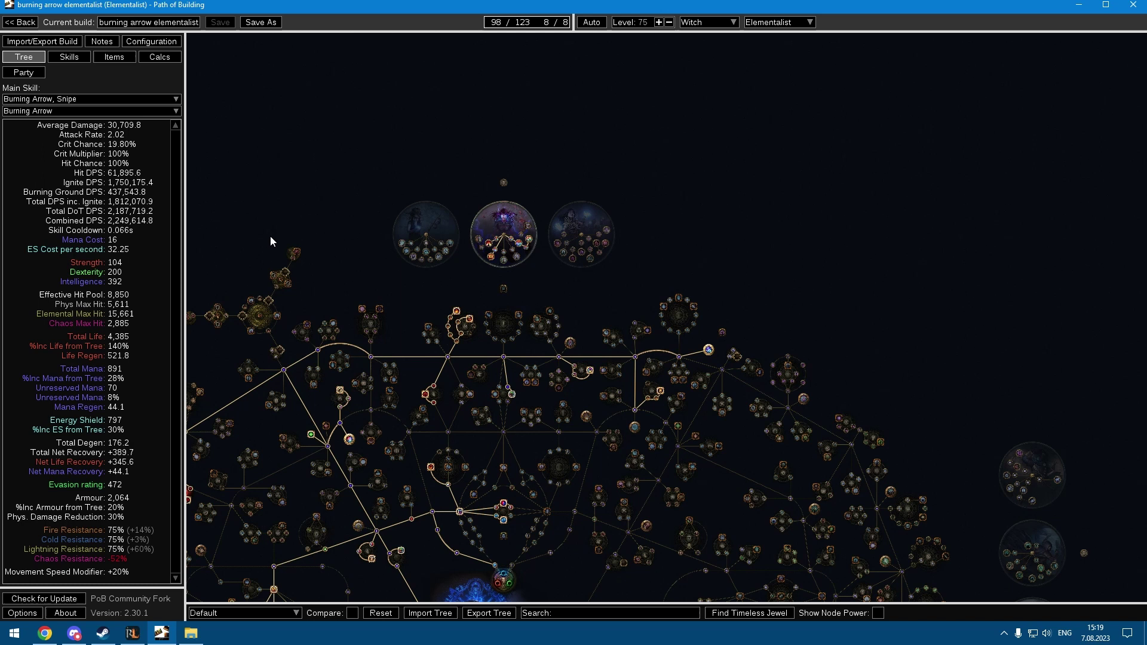
{"action": "left_click", "coordinate": [66, 42]}
{"action": "left_click", "coordinate": [68, 56]}
{"action": "left_click", "coordinate": [269, 71]}
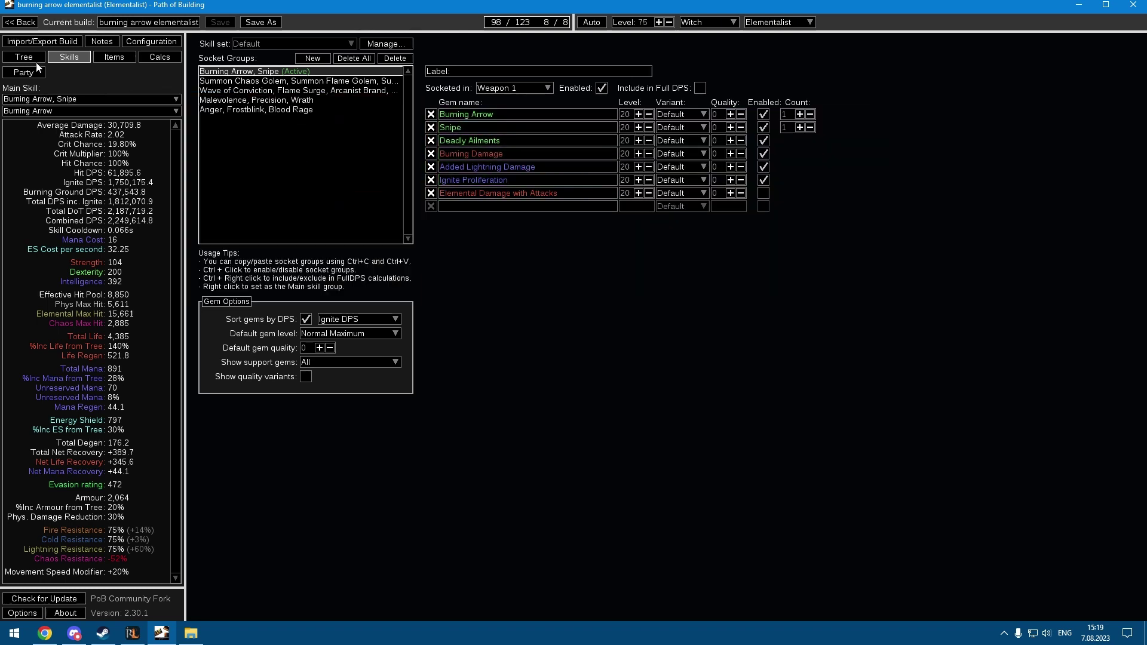
{"action": "key", "text": "ctrl+1"}
{"action": "scroll", "coordinate": [486, 288], "scroll_direction": "up", "scroll_amount": 2}
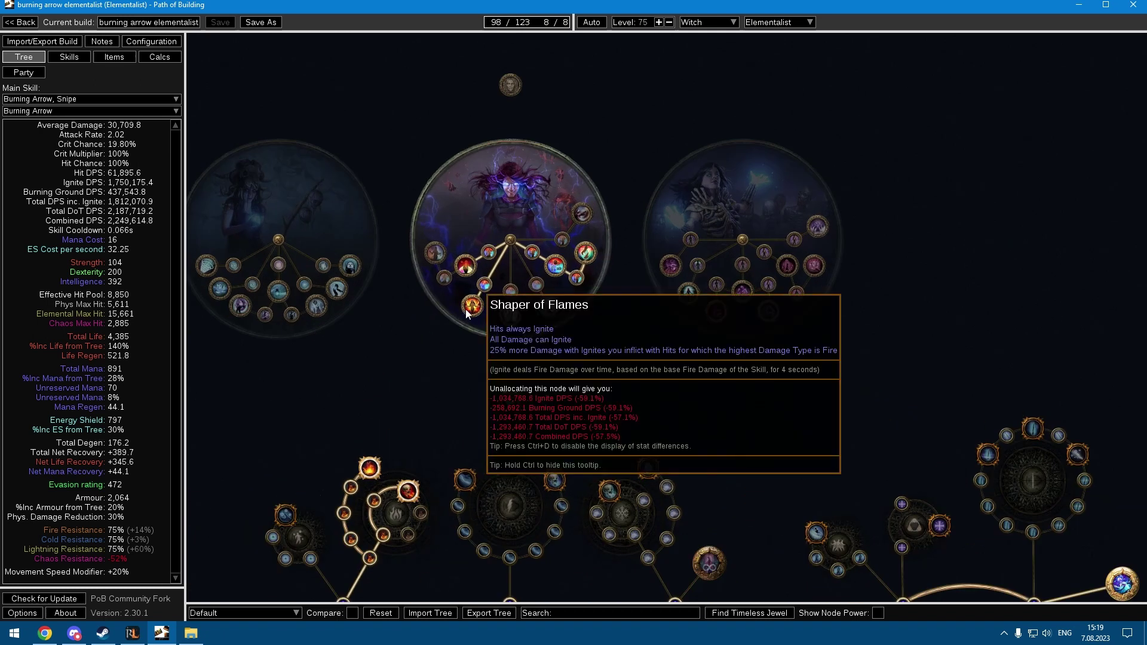
{"action": "scroll", "coordinate": [470, 308], "scroll_direction": "down", "scroll_amount": 2}
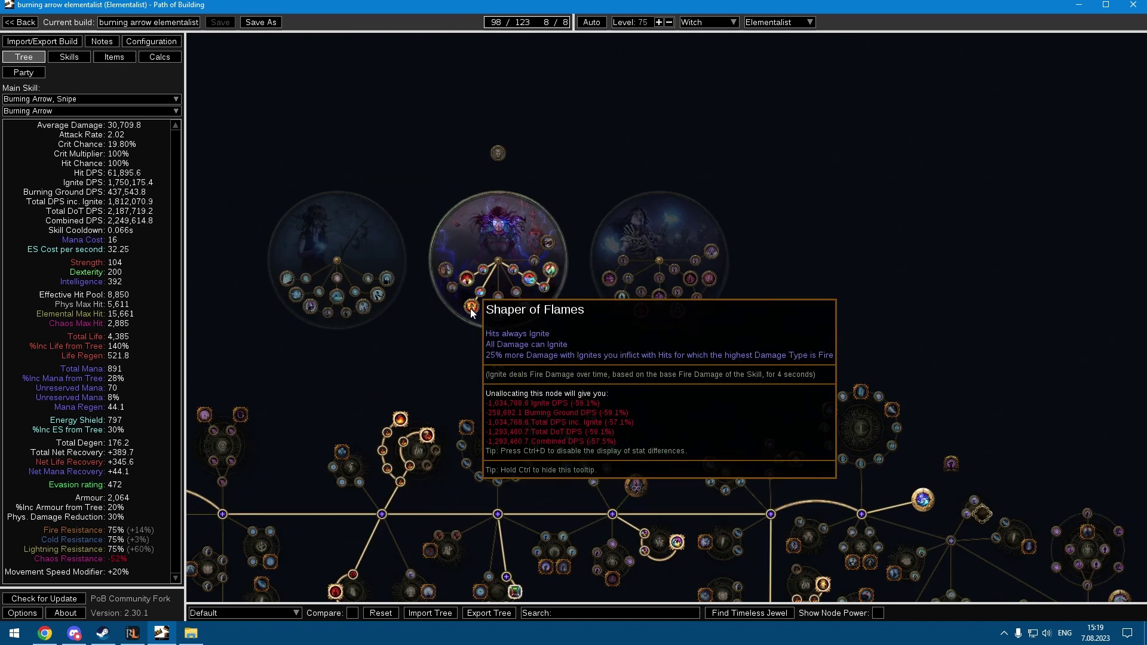
Step: Examine the Malevolence and Anger socket groups along with the equipped Highborn Bow
{"action": "left_click", "coordinate": [77, 57]}
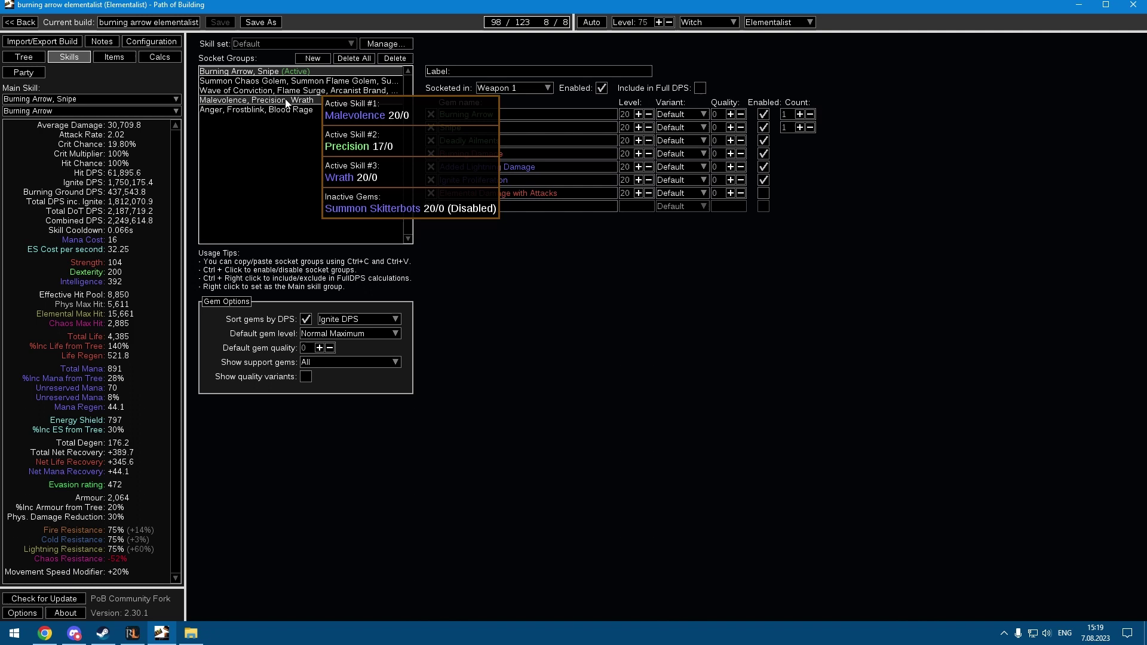
{"action": "key", "text": "ctrl+3"}
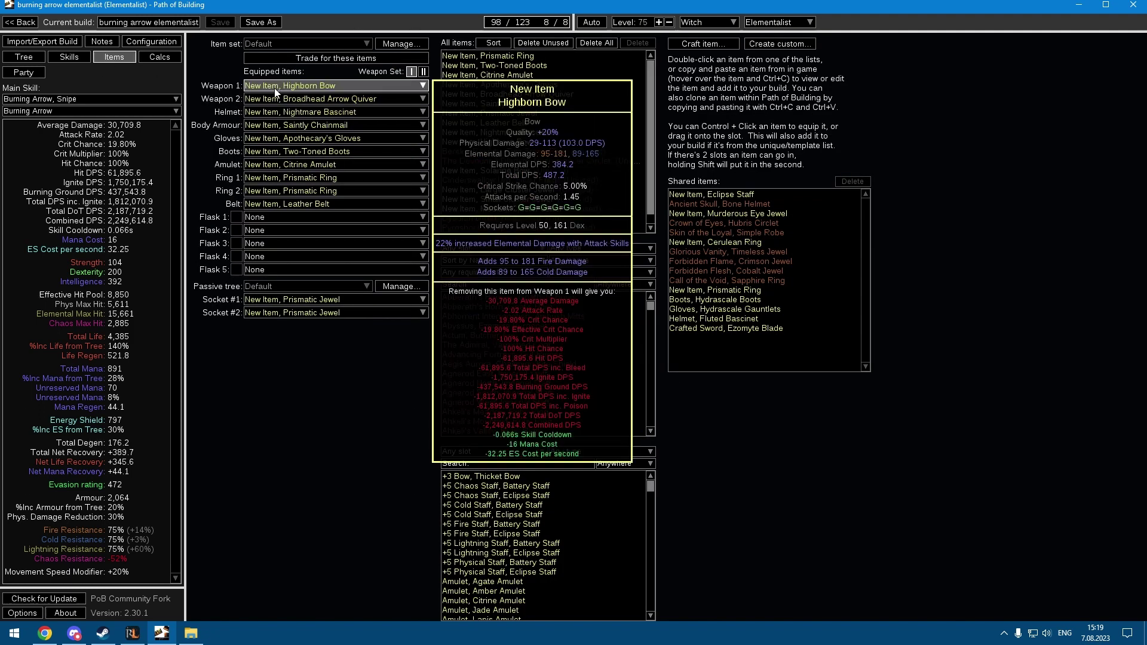
{"action": "left_click", "coordinate": [67, 58]}
{"action": "left_click", "coordinate": [257, 99]}
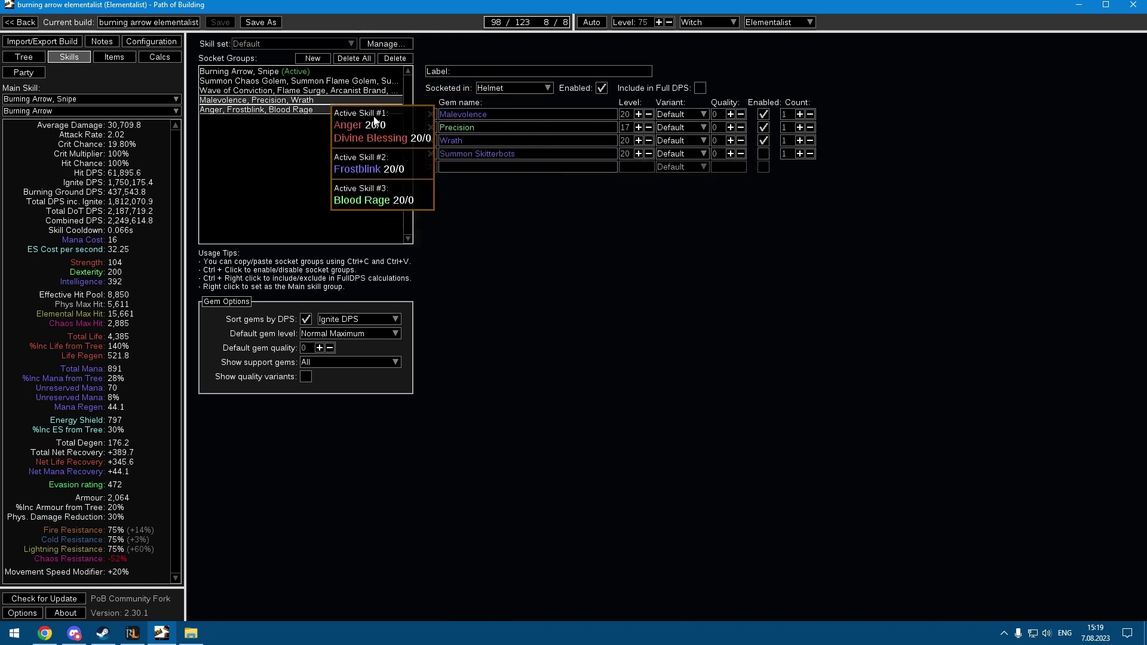
{"action": "left_click", "coordinate": [280, 110]}
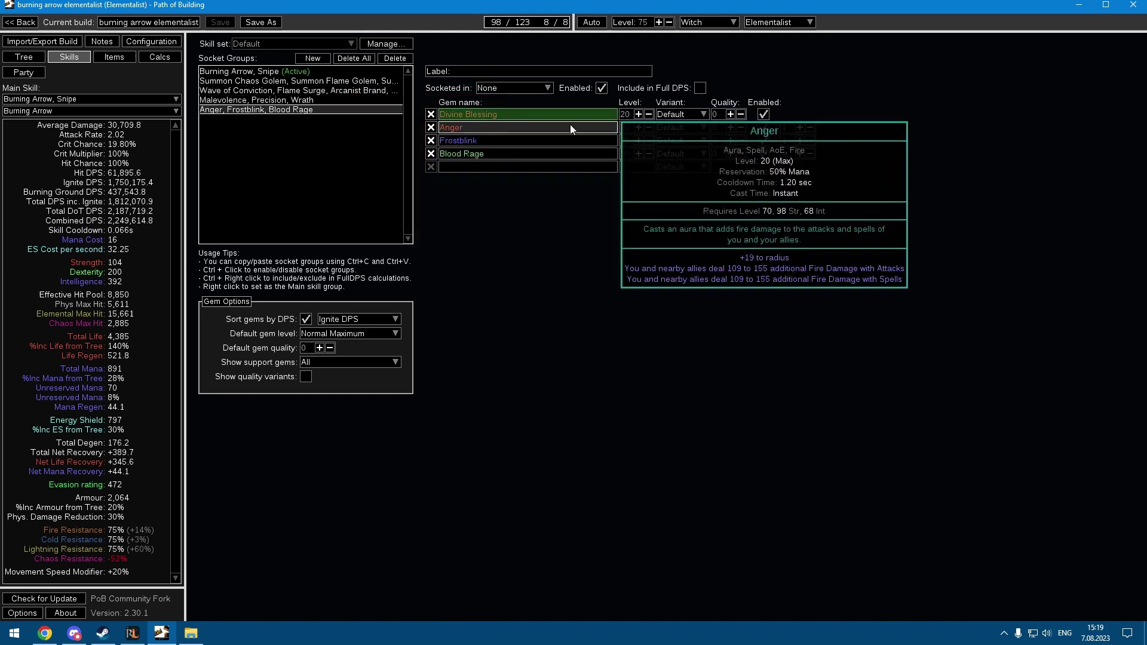
Step: Examine Eldritch Battery and the allocated passive tree routes, checking the equipped gloves in between
{"action": "left_click", "coordinate": [24, 56]}
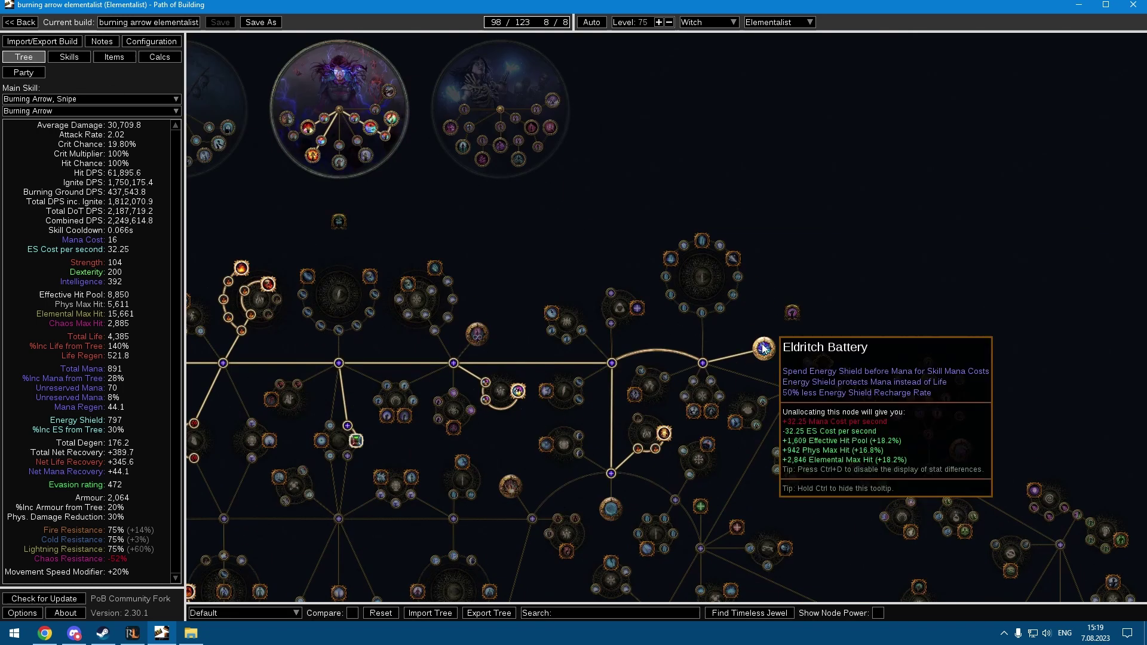
{"action": "scroll", "coordinate": [764, 349], "scroll_direction": "down", "scroll_amount": 5}
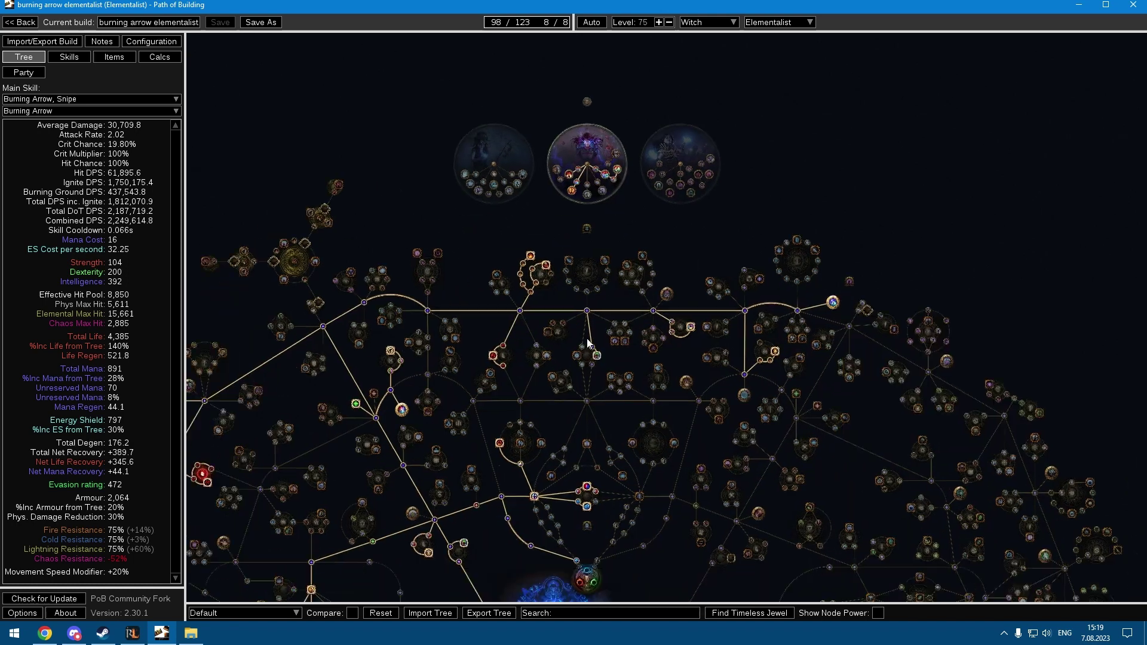
{"action": "scroll", "coordinate": [690, 259], "scroll_direction": "down", "scroll_amount": 2}
{"action": "left_click", "coordinate": [104, 58]}
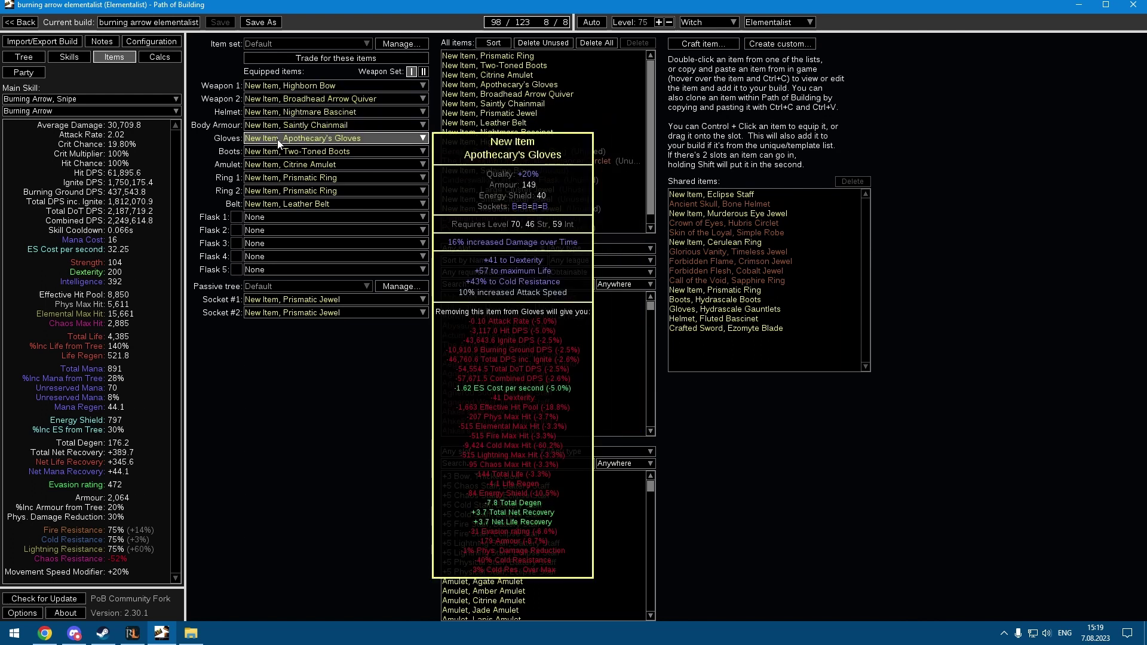
{"action": "left_click", "coordinate": [25, 58]}
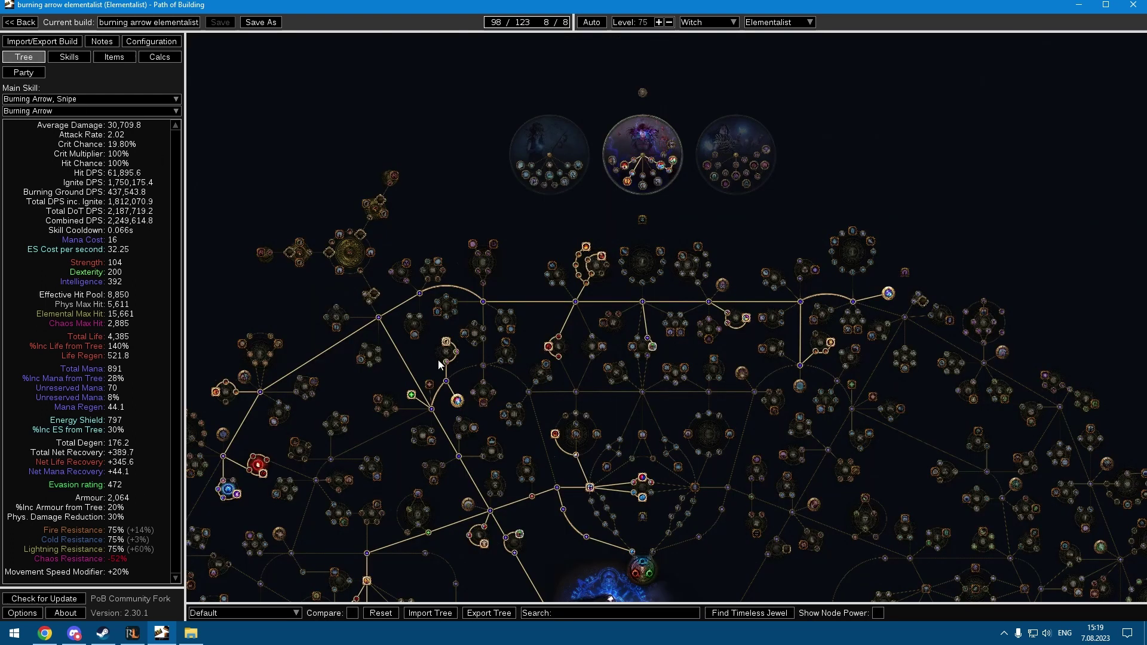
{"action": "left_click_drag", "start_coordinate": [550, 356], "coordinate": [478, 228]}
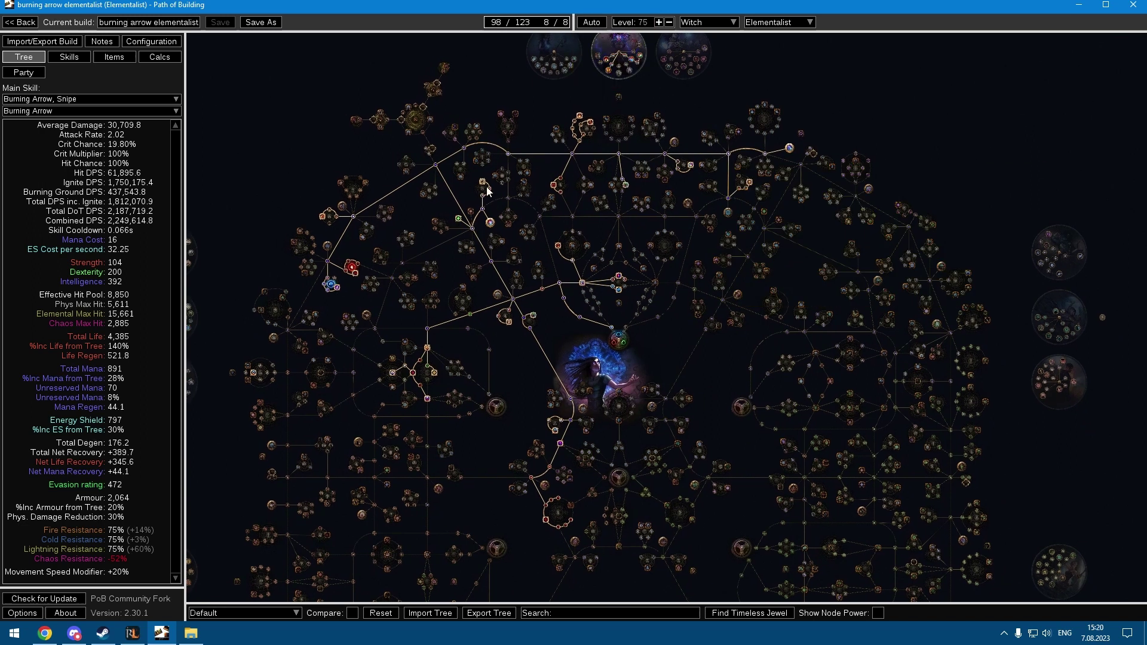
{"action": "scroll", "coordinate": [478, 191], "scroll_direction": "up", "scroll_amount": 1}
{"action": "scroll", "coordinate": [312, 195], "scroll_direction": "up", "scroll_amount": 1}
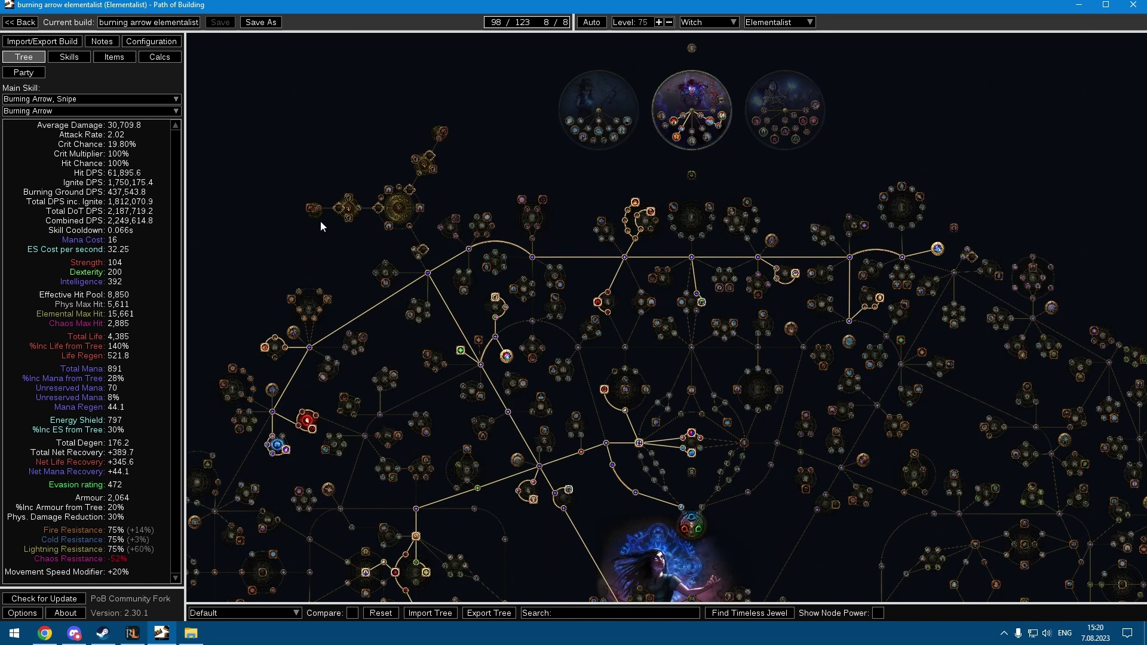
{"action": "scroll", "coordinate": [367, 167], "scroll_direction": "up", "scroll_amount": 1}
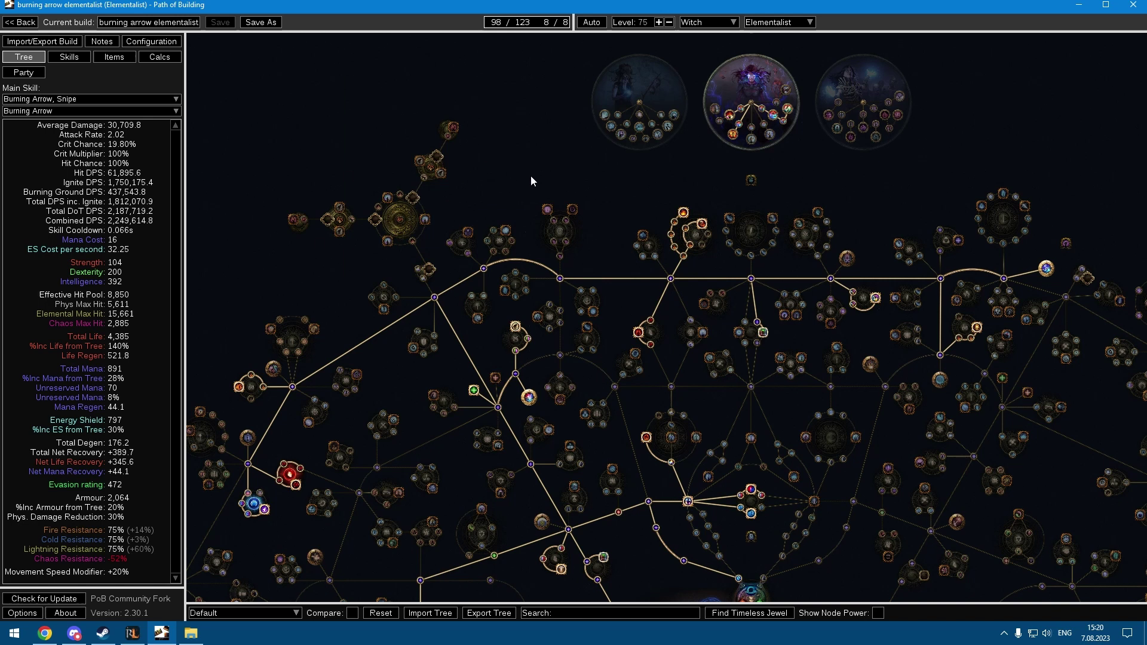
{"action": "left_click_drag", "start_coordinate": [534, 181], "coordinate": [276, 267]}
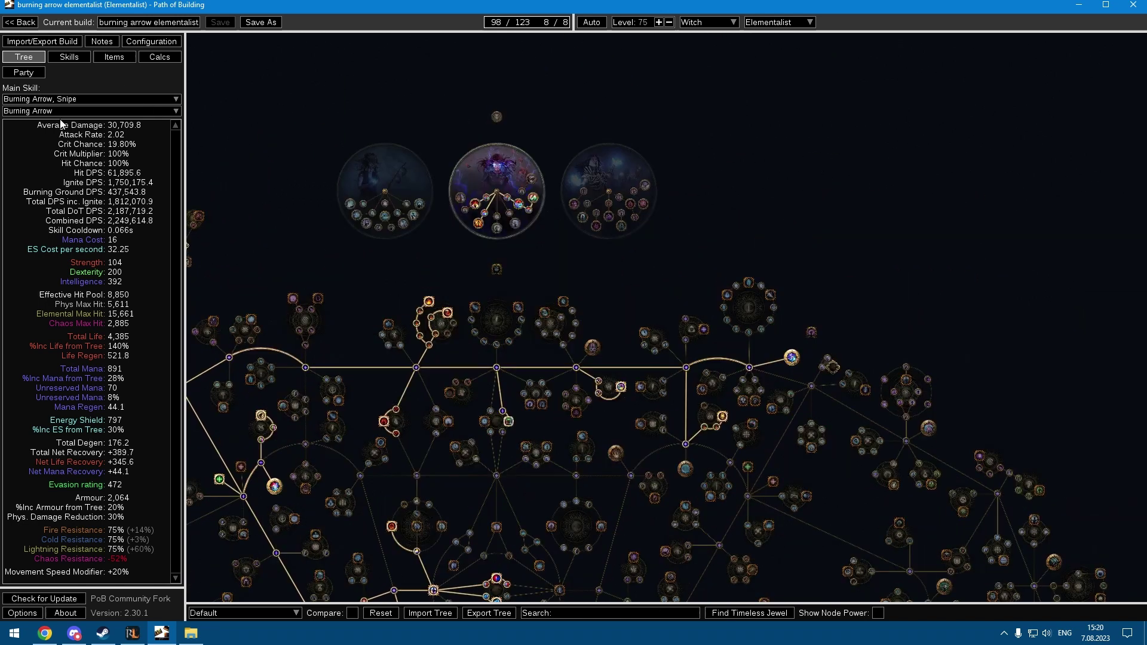
Step: Examine Liege of the Primordial in the Elementalist ascendancy and the nearby allocated passives
{"action": "scroll", "coordinate": [522, 206], "scroll_direction": "up", "scroll_amount": 1}
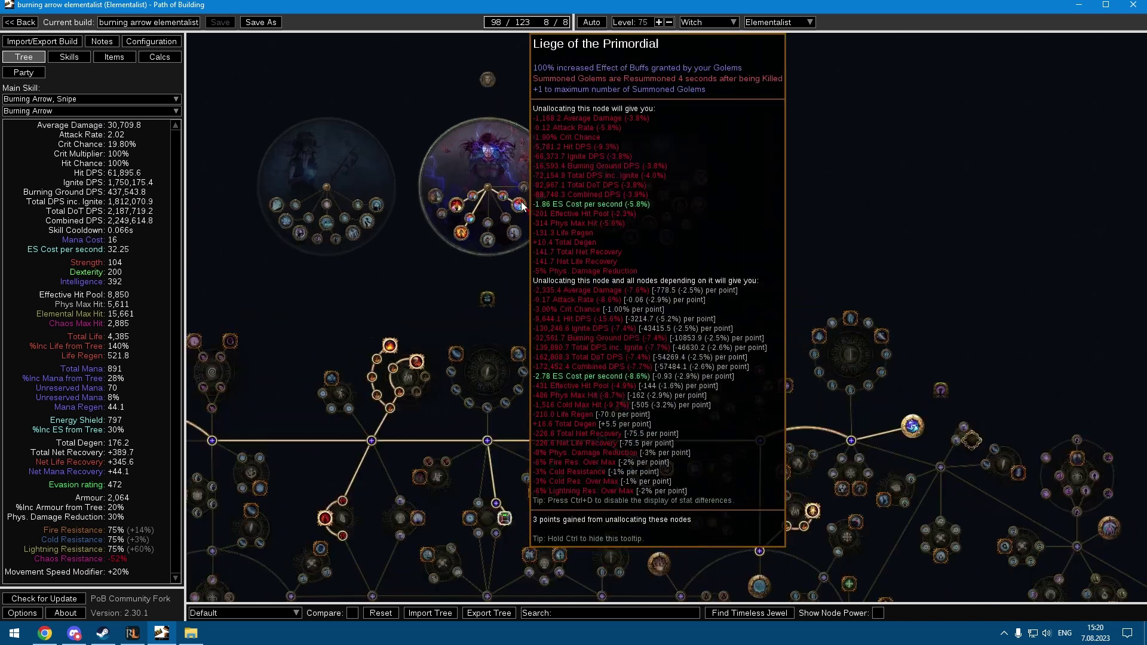
{"action": "scroll", "coordinate": [544, 197], "scroll_direction": "up", "scroll_amount": 2}
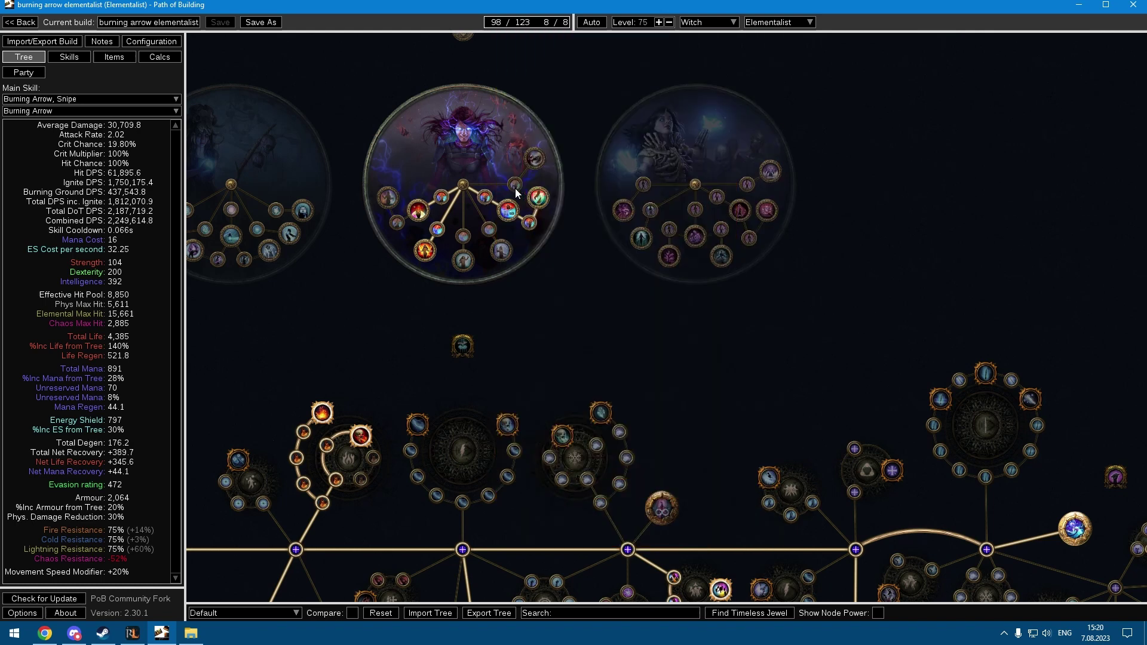
{"action": "scroll", "coordinate": [556, 209], "scroll_direction": "down", "scroll_amount": 1}
{"action": "scroll", "coordinate": [592, 191], "scroll_direction": "down", "scroll_amount": 1}
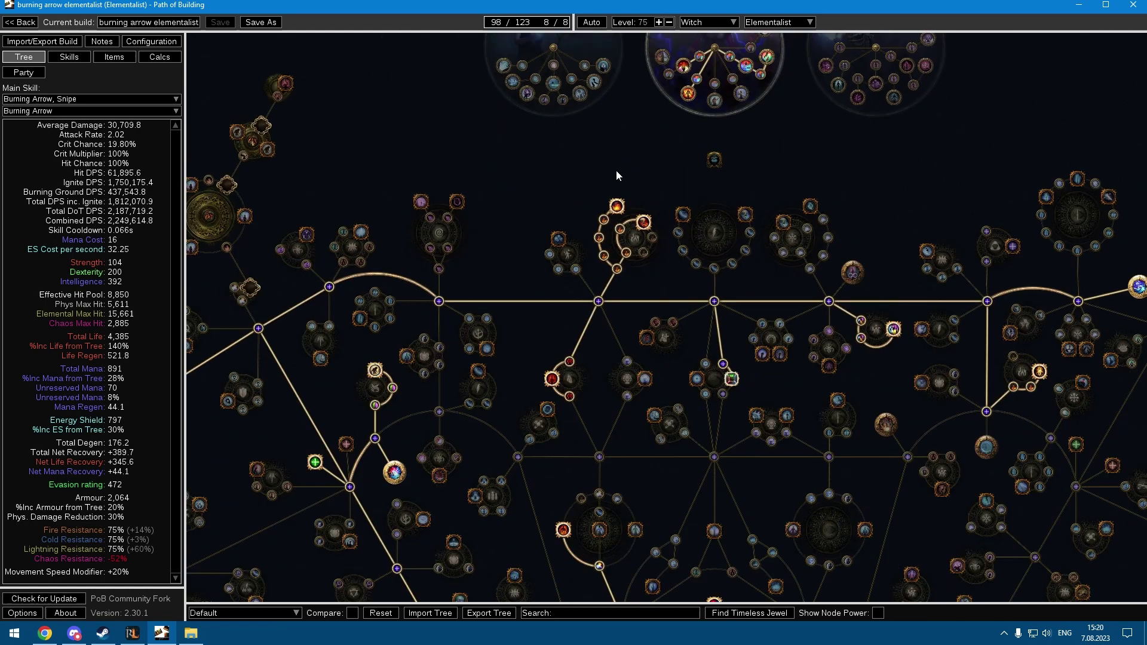
{"action": "scroll", "coordinate": [471, 262], "scroll_direction": "down", "scroll_amount": 1}
{"action": "scroll", "coordinate": [420, 251], "scroll_direction": "down", "scroll_amount": 1}
{"action": "left_click_drag", "start_coordinate": [418, 232], "coordinate": [432, 132]}
Step: Equip the Berek's Respite Two-Stone Ring in the Ring 1 slot
{"action": "left_click", "coordinate": [103, 59]}
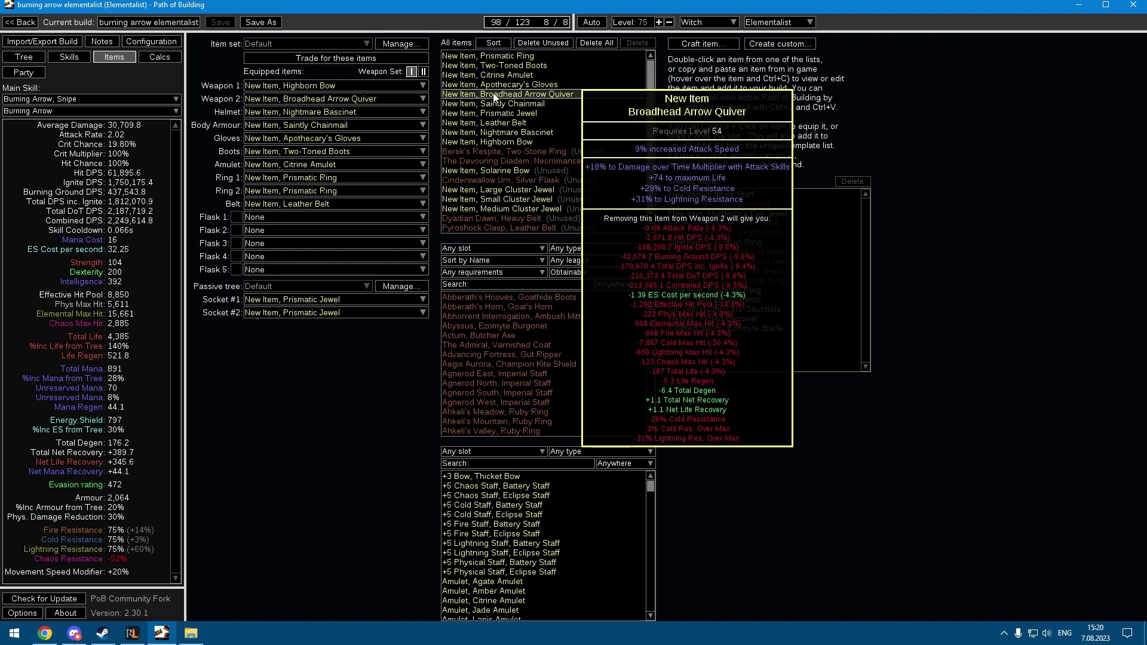
{"action": "mouse_move", "coordinate": [499, 154]}
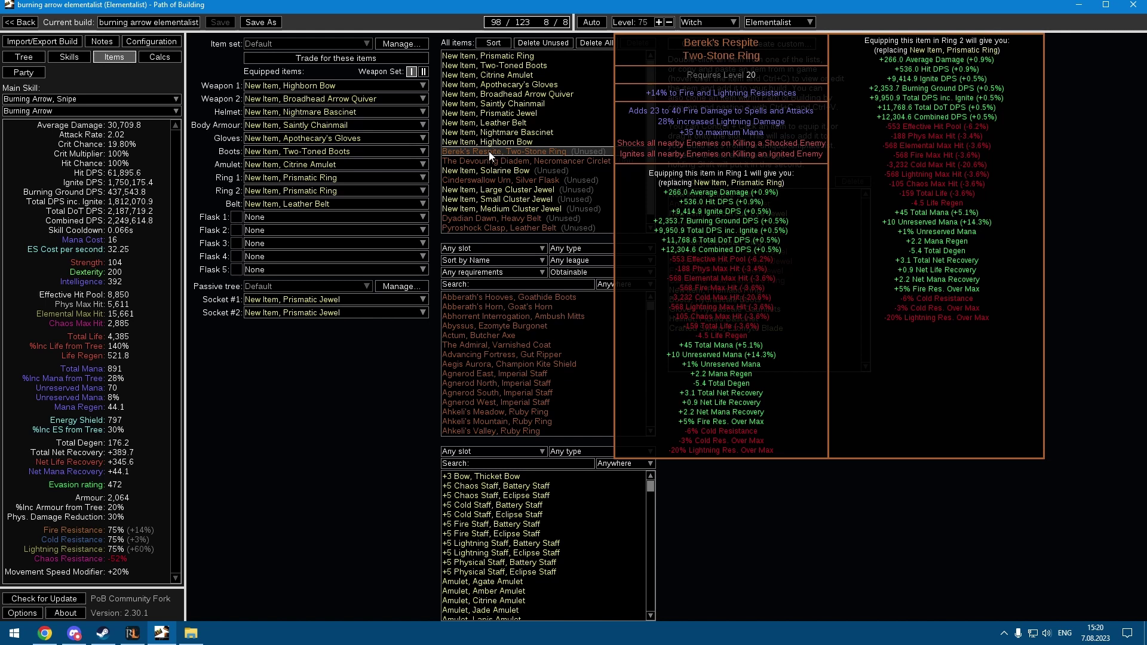
{"action": "left_click_drag", "start_coordinate": [493, 149], "coordinate": [347, 184]}
{"action": "left_click", "coordinate": [279, 178]}
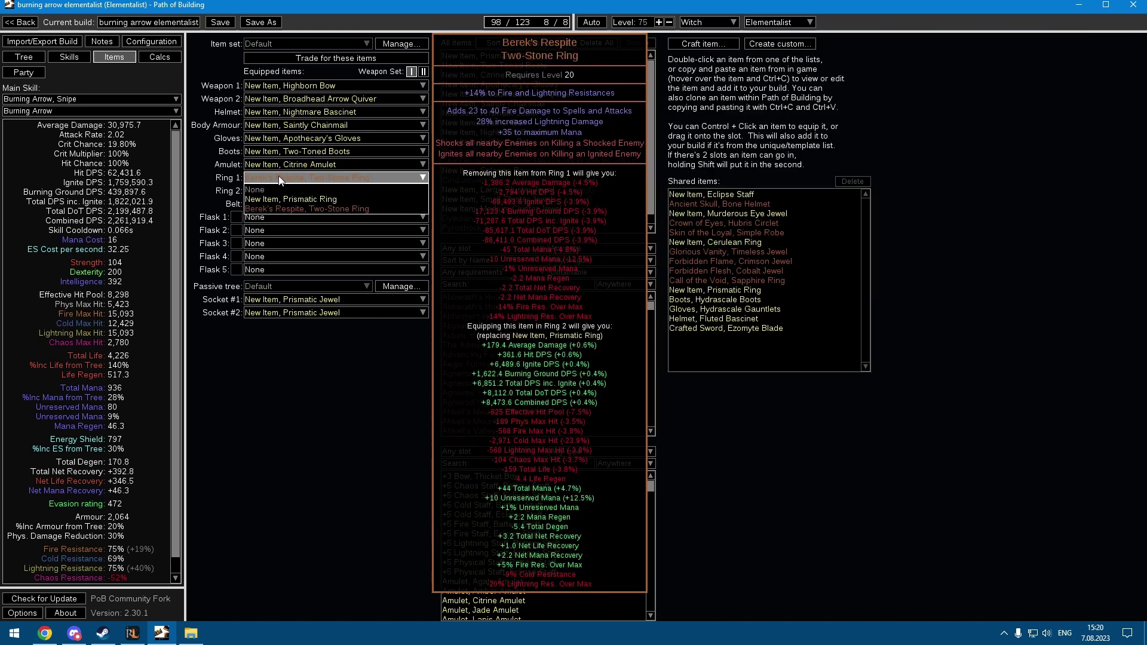
Step: In the Burning Arrow socket group, disable Ignite Proliferation and enable Elemental Damage with Attacks
{"action": "left_click", "coordinate": [69, 56]}
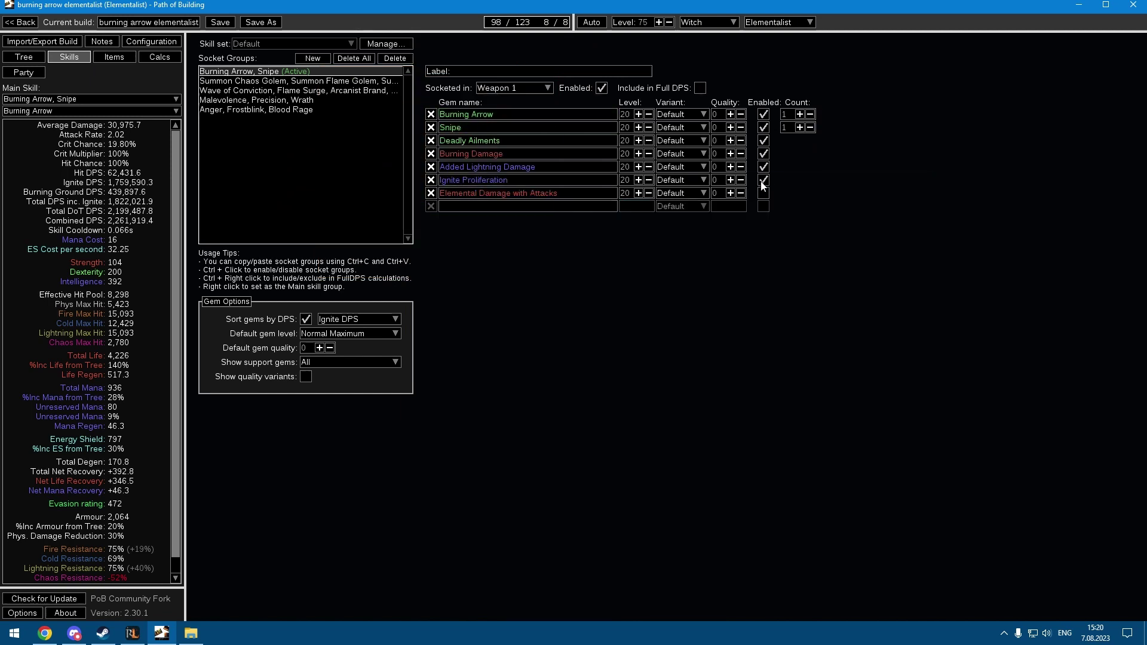
{"action": "left_click", "coordinate": [762, 179]}
{"action": "left_click", "coordinate": [762, 193]}
{"action": "left_click", "coordinate": [763, 192]}
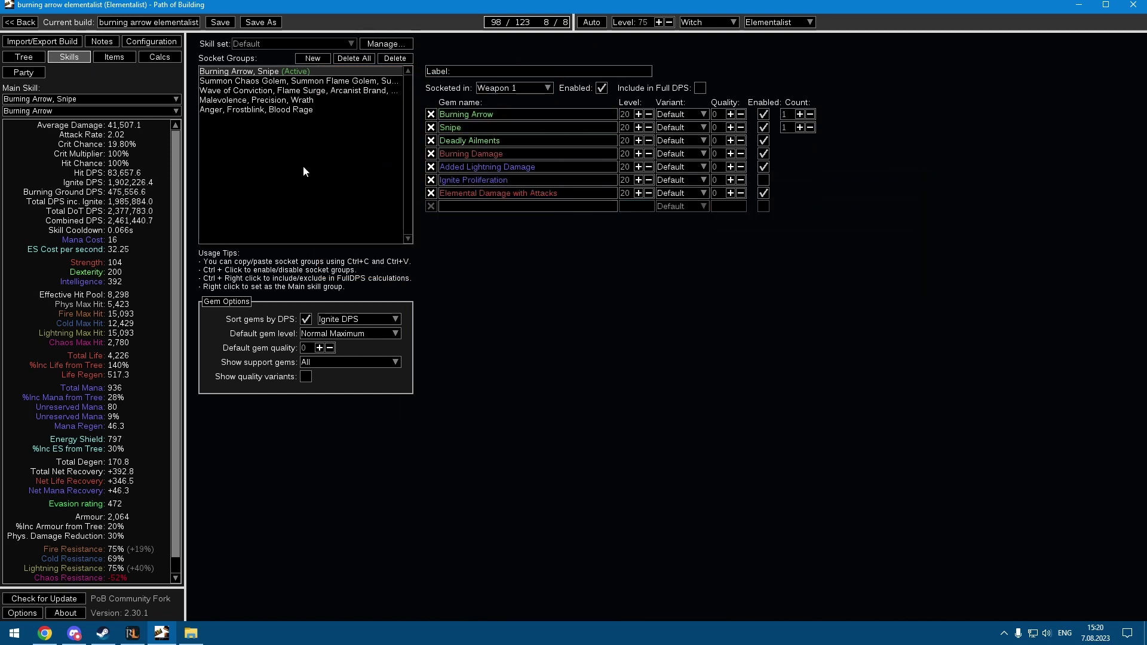
Step: Equip The Devouring Diadem as the helmet and unallocate the Eldritch Battery keystone with its connecting node
{"action": "left_click", "coordinate": [108, 58]}
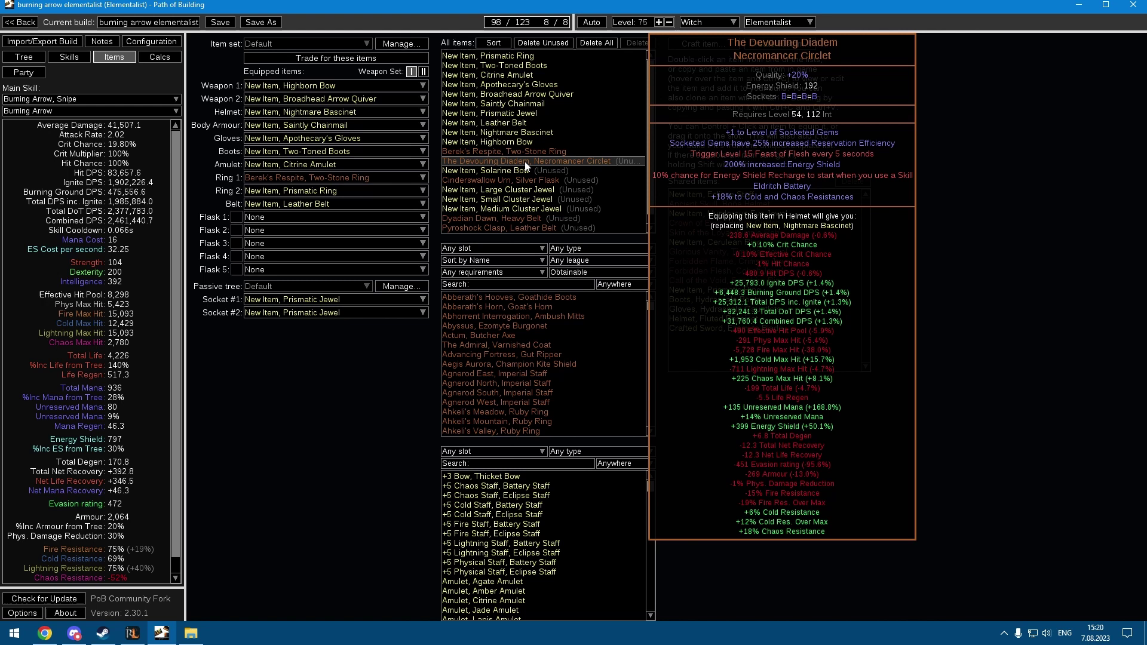
{"action": "left_click_drag", "start_coordinate": [525, 166], "coordinate": [269, 110]}
{"action": "key", "text": "ctrl+1"}
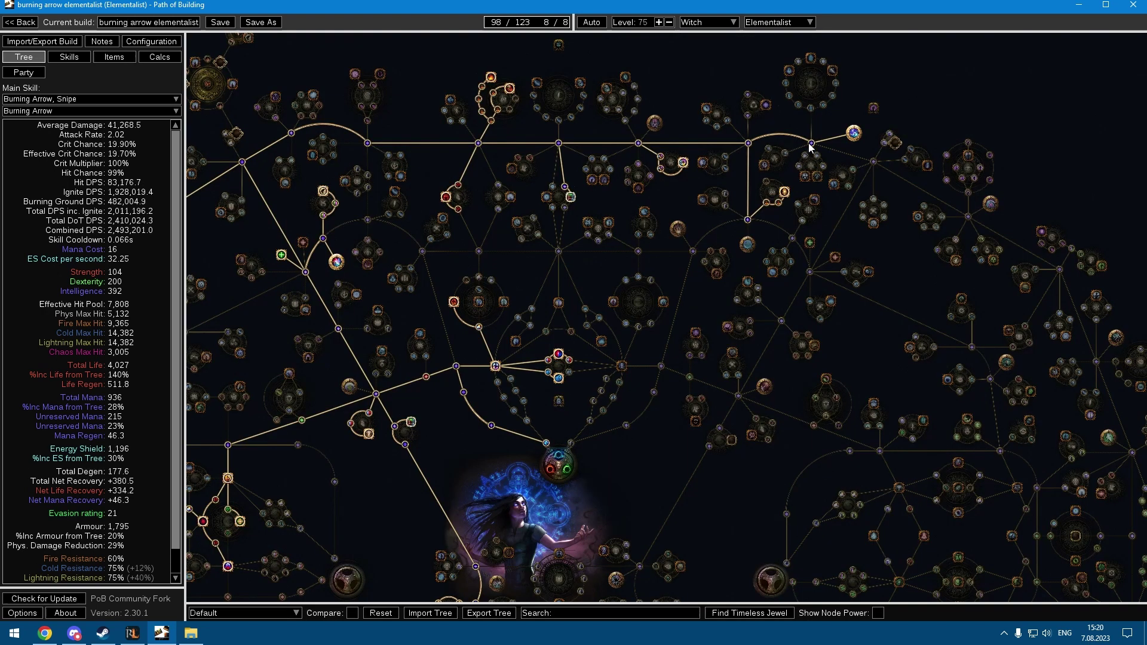
{"action": "left_click", "coordinate": [811, 143]}
Step: Enable Summon Skitterbots in the helmet's Malevolence, Precision and Wrath socket group
{"action": "left_click", "coordinate": [70, 56]}
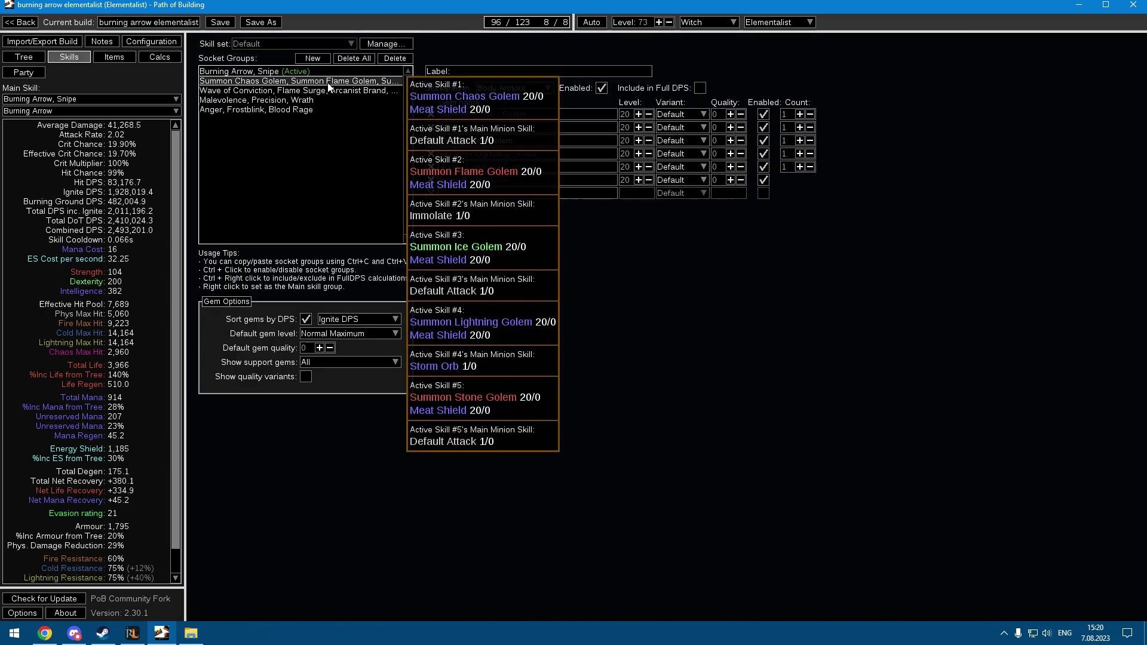
{"action": "left_click", "coordinate": [311, 99]}
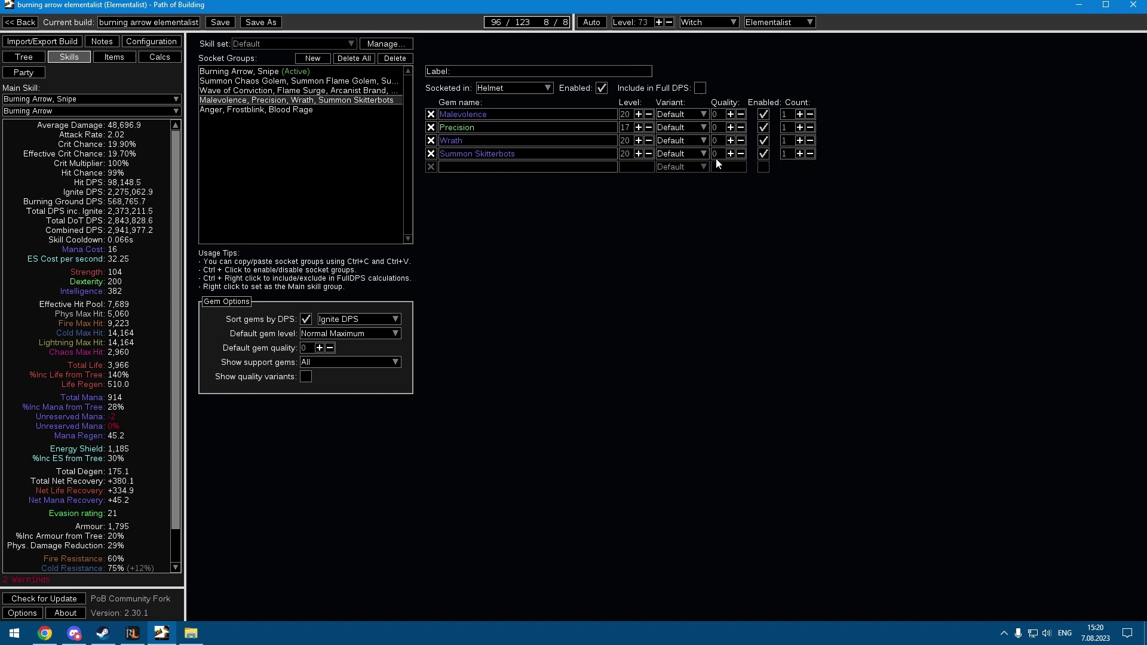
Step: Equip Cinderswallow Urn in Flask 1 and the Dyadian Dawn Heavy Belt in the belt slot
{"action": "left_click", "coordinate": [113, 58]}
{"action": "left_click_drag", "start_coordinate": [502, 179], "coordinate": [302, 218]}
{"action": "left_click_drag", "start_coordinate": [520, 218], "coordinate": [295, 197]}
Step: Allocate the cluster jewel passives at the tree's upper-left edge out to the end nodes of both branches
{"action": "left_click", "coordinate": [23, 57]}
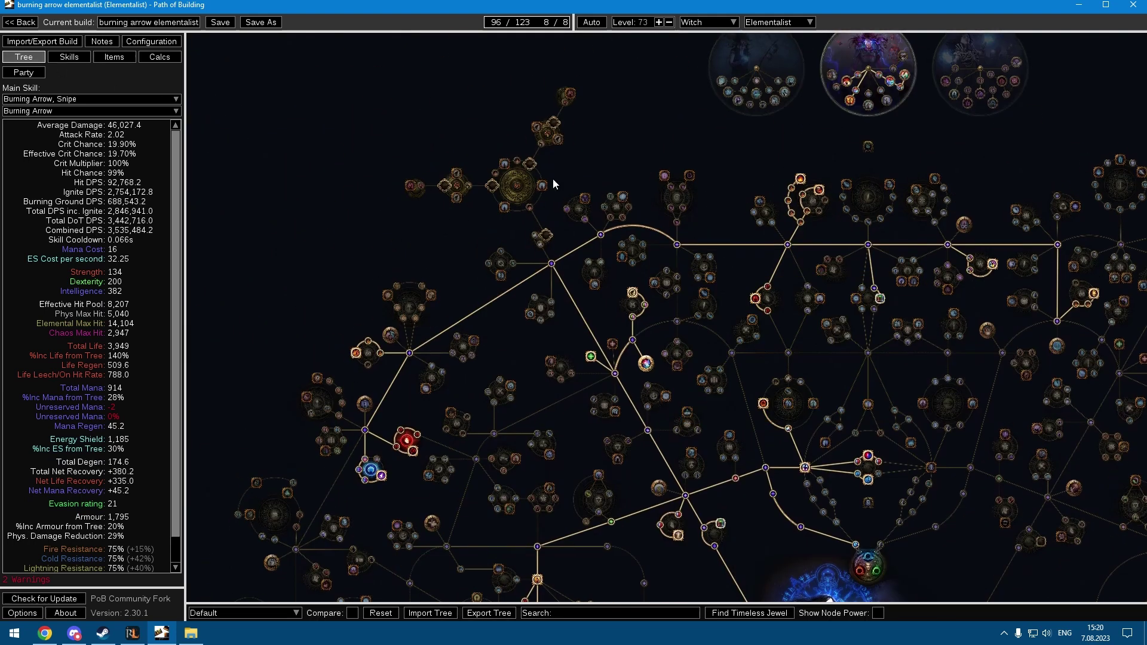
{"action": "left_click_drag", "start_coordinate": [553, 178], "coordinate": [510, 288]}
{"action": "left_click", "coordinate": [374, 304]}
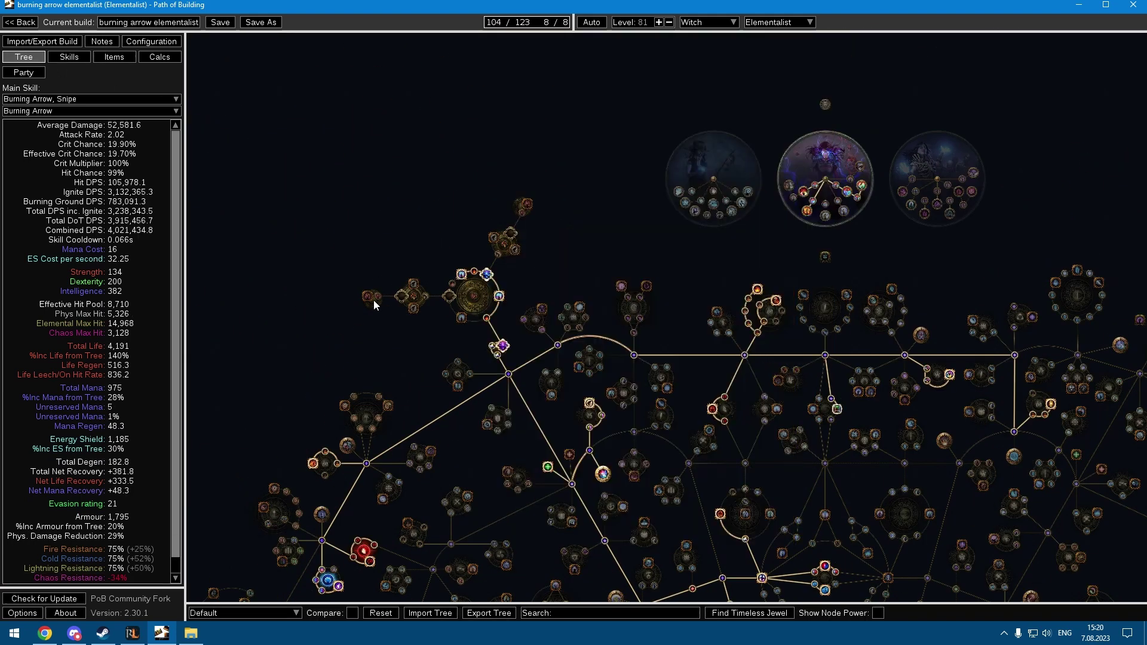
{"action": "left_click", "coordinate": [370, 296]}
{"action": "left_click", "coordinate": [526, 205]}
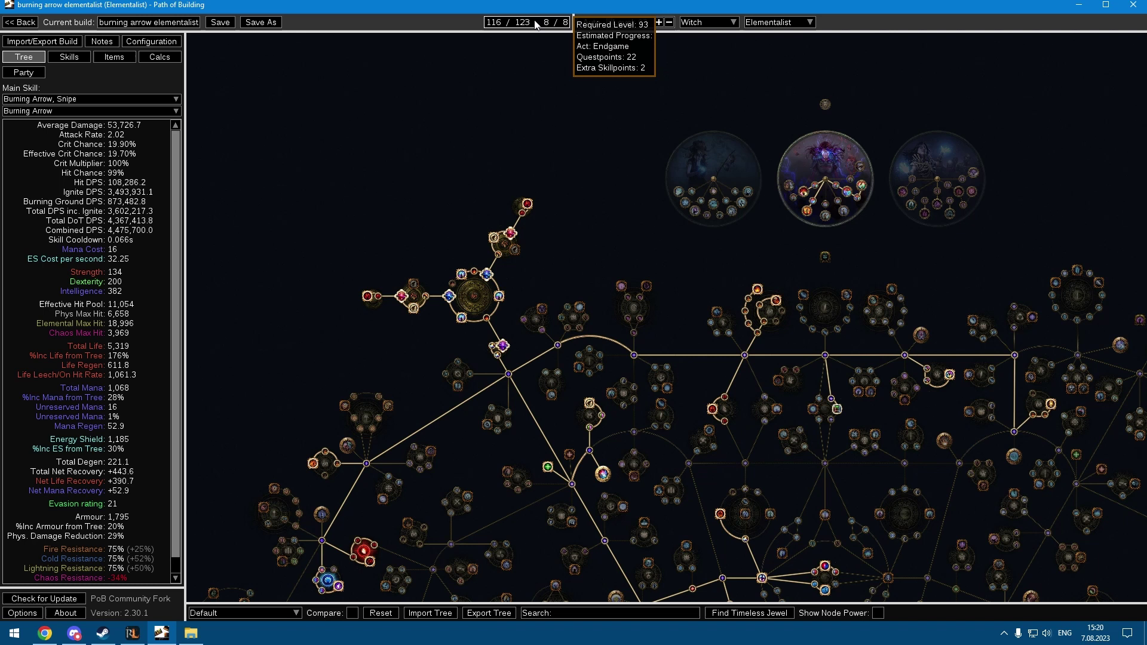
{"action": "scroll", "coordinate": [471, 138], "scroll_direction": "down", "scroll_amount": 4}
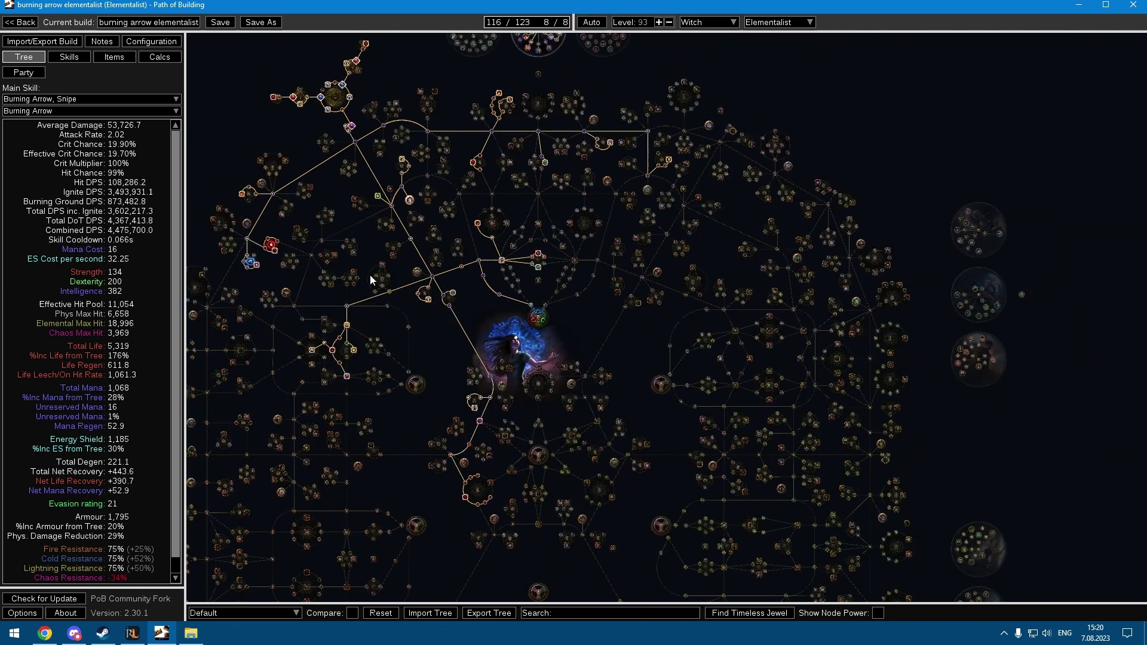
Step: Review the build's passive tree, equipped items and the Body Armour socket group holding the golem gems
{"action": "left_click_drag", "start_coordinate": [370, 276], "coordinate": [423, 336]}
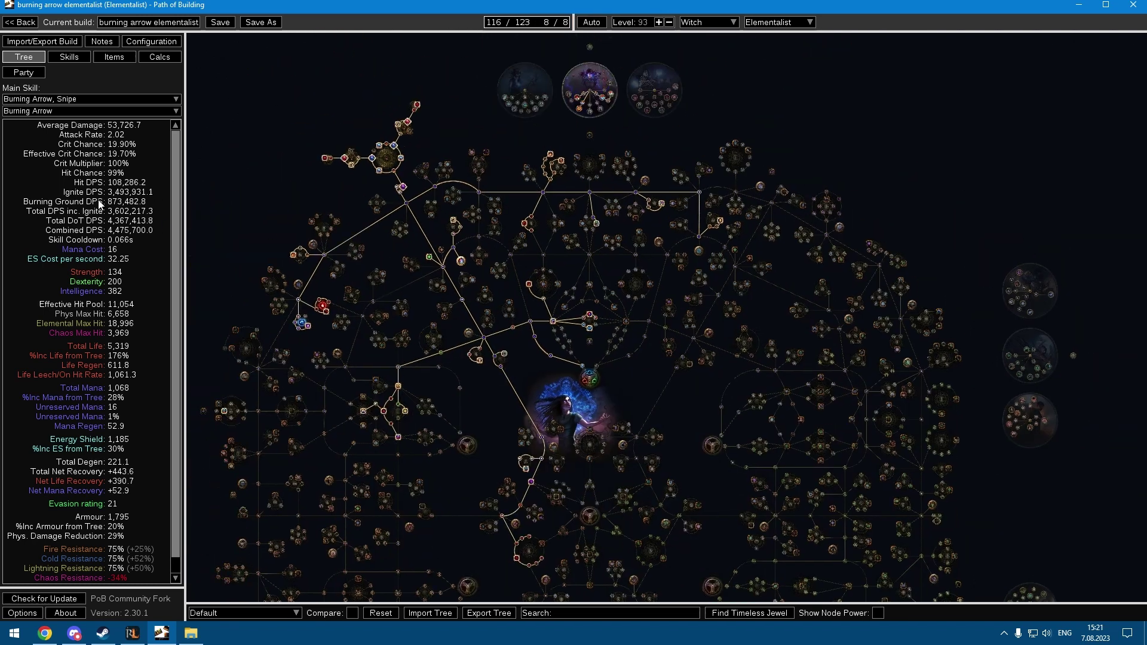
{"action": "left_click", "coordinate": [112, 57]}
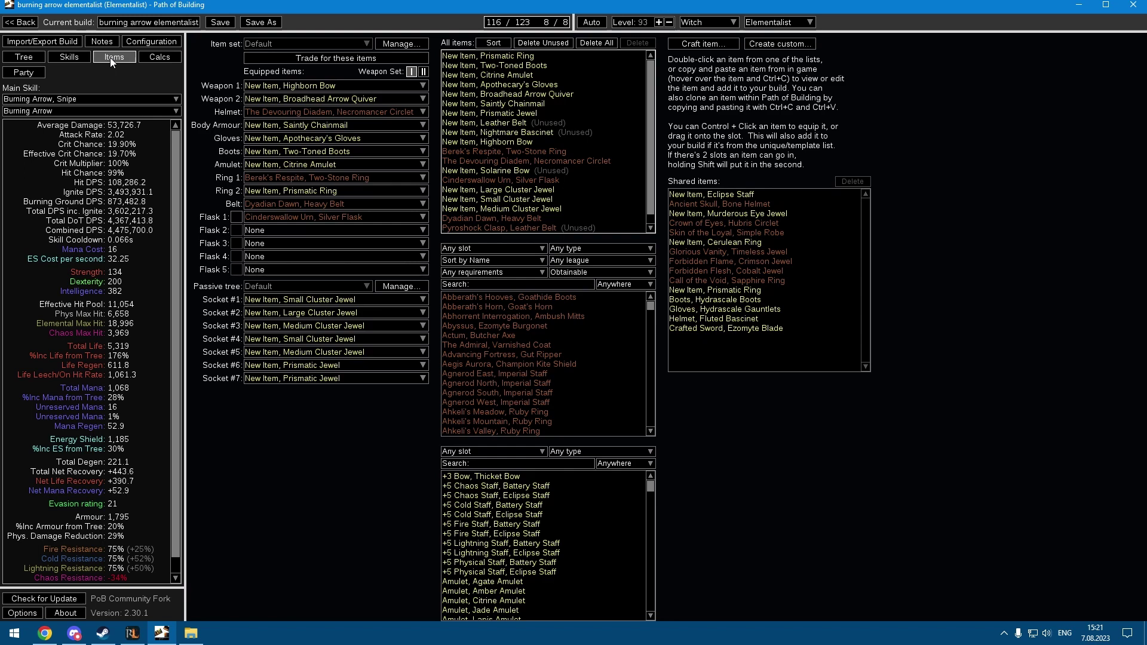
{"action": "left_click", "coordinate": [24, 57]}
{"action": "left_click_drag", "start_coordinate": [495, 192], "coordinate": [440, 207]}
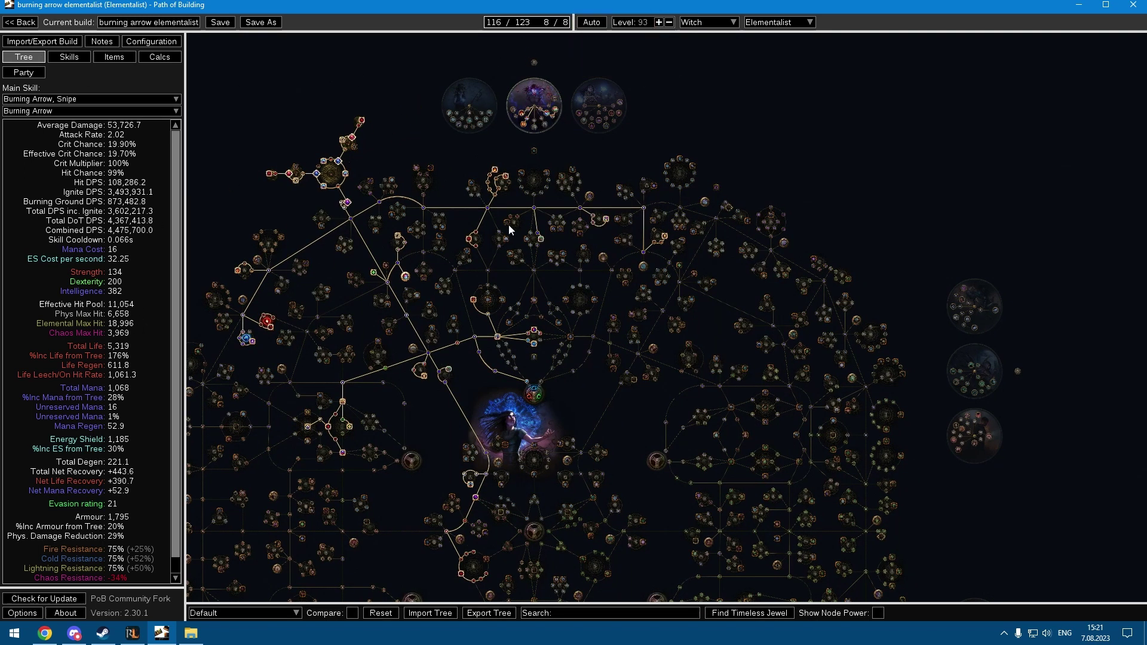
{"action": "left_click", "coordinate": [66, 59]}
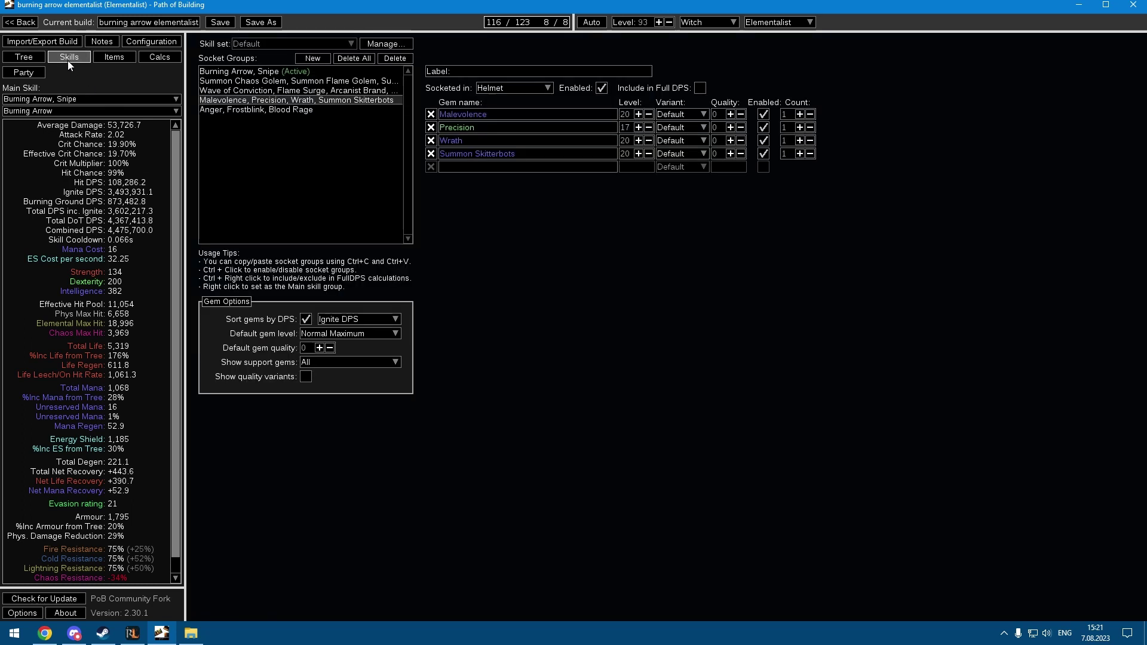
{"action": "left_click", "coordinate": [99, 57]}
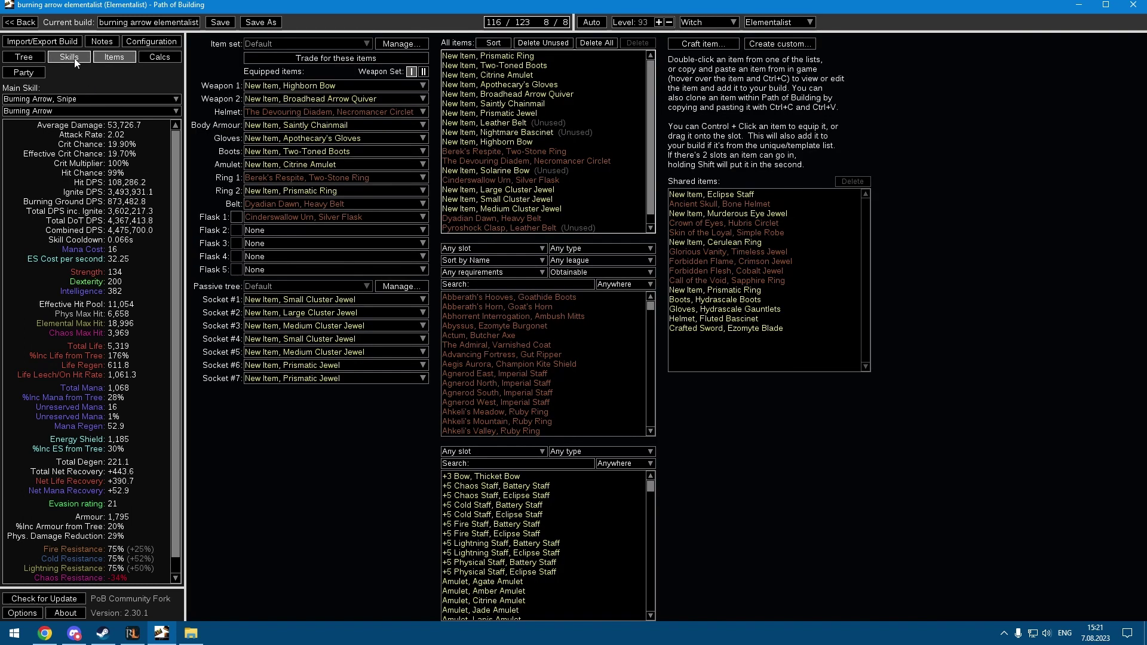
{"action": "left_click", "coordinate": [74, 58]}
{"action": "left_click", "coordinate": [246, 84]}
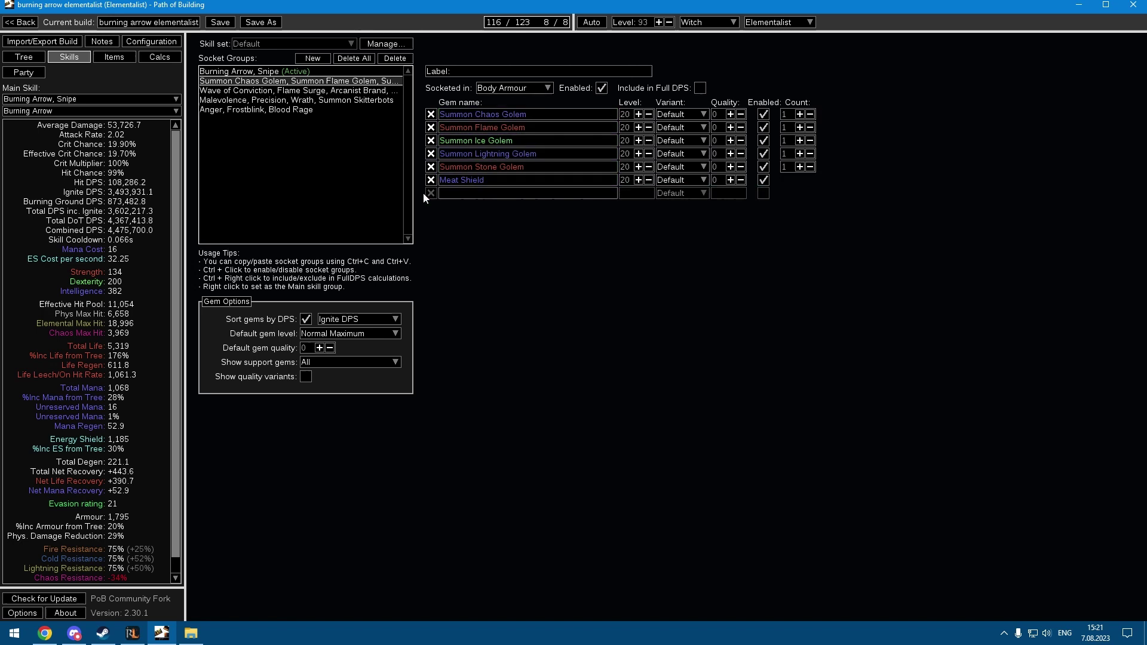
Step: Equip Cloak of Flame, Scholar's Robe in the body armour slot and check the stat comparison for the unused Solarine Bow
{"action": "left_click", "coordinate": [104, 57]}
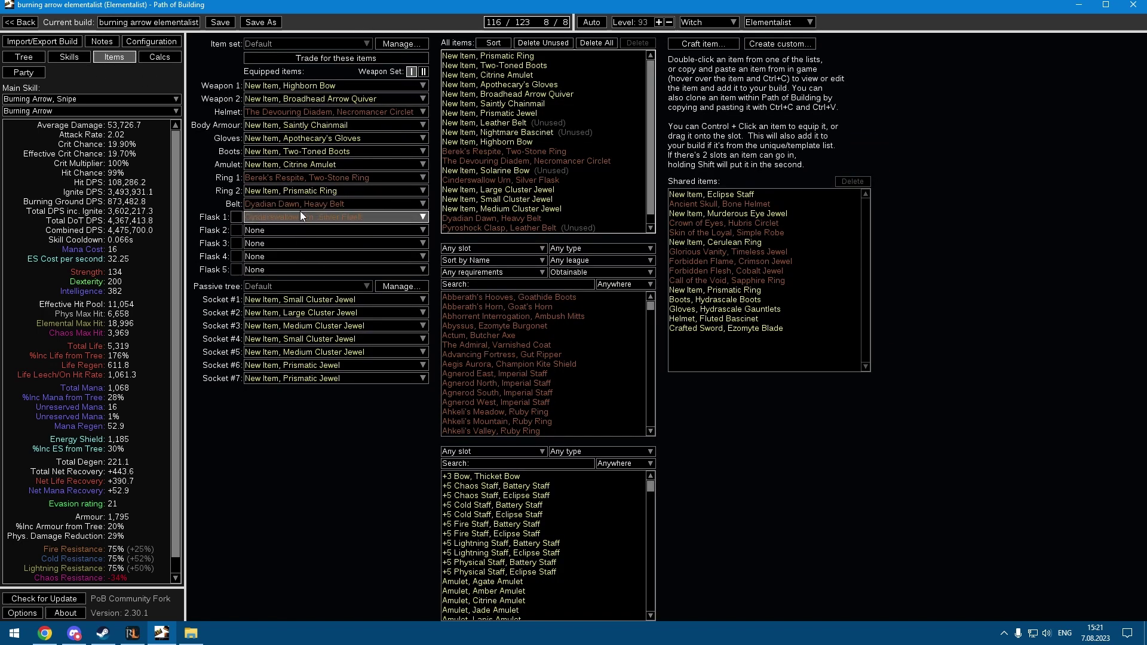
{"action": "mouse_move", "coordinate": [471, 228]}
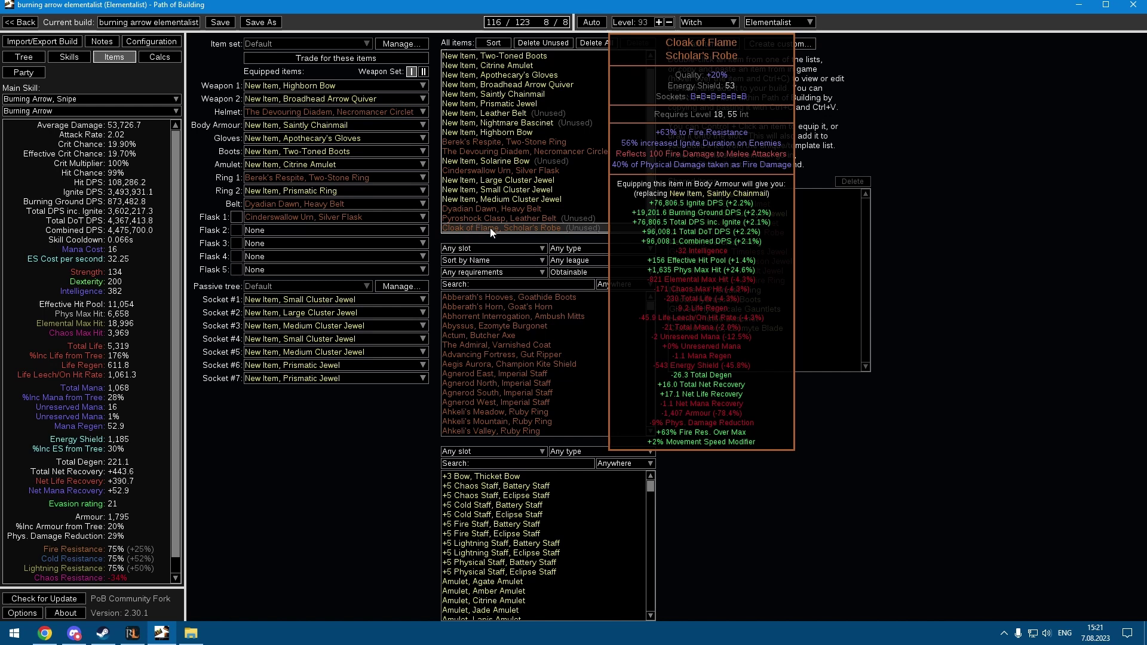
{"action": "left_click_drag", "start_coordinate": [490, 228], "coordinate": [342, 126]}
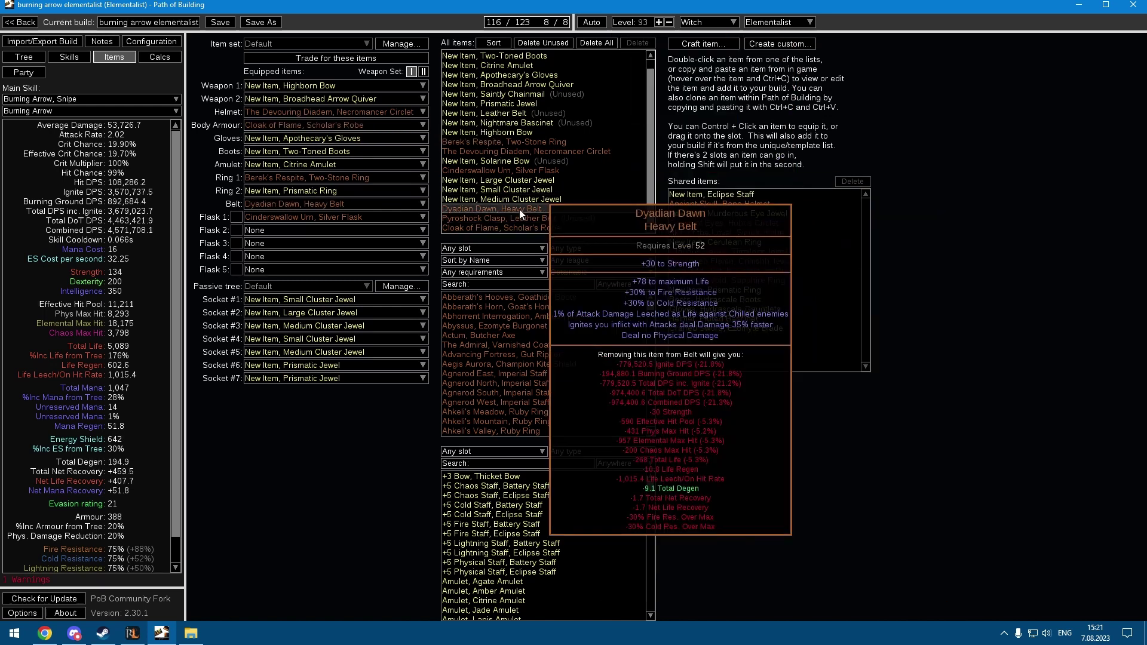
{"action": "mouse_move", "coordinate": [548, 203]}
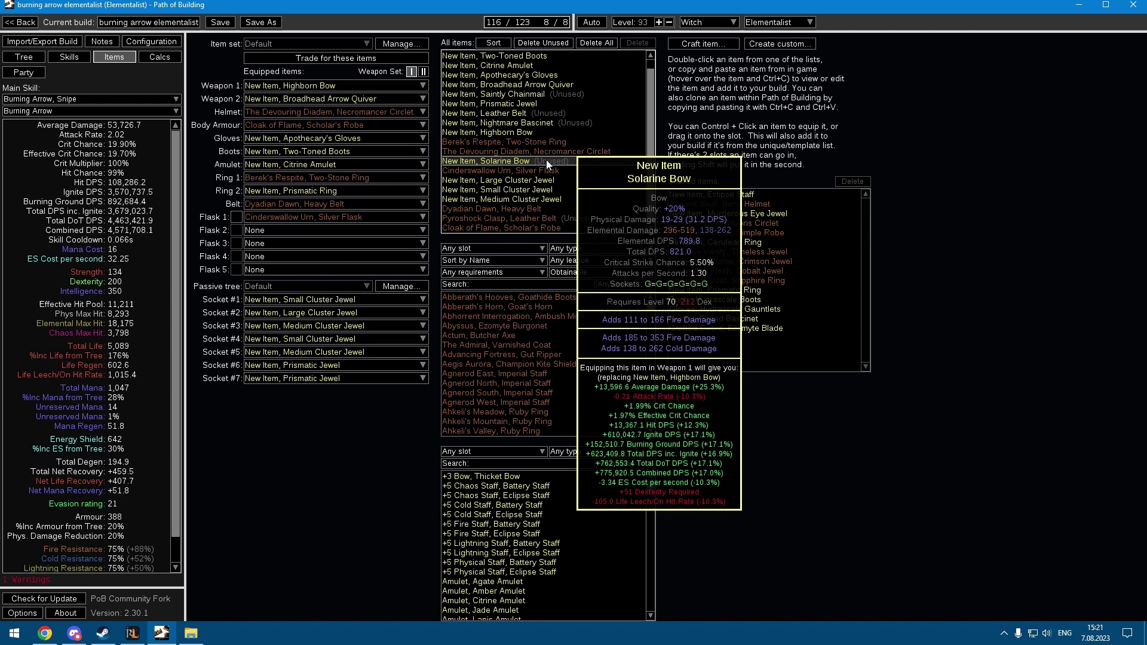
{"action": "scroll", "coordinate": [546, 159], "scroll_direction": "up", "scroll_amount": 1}
{"action": "mouse_move", "coordinate": [580, 169]}
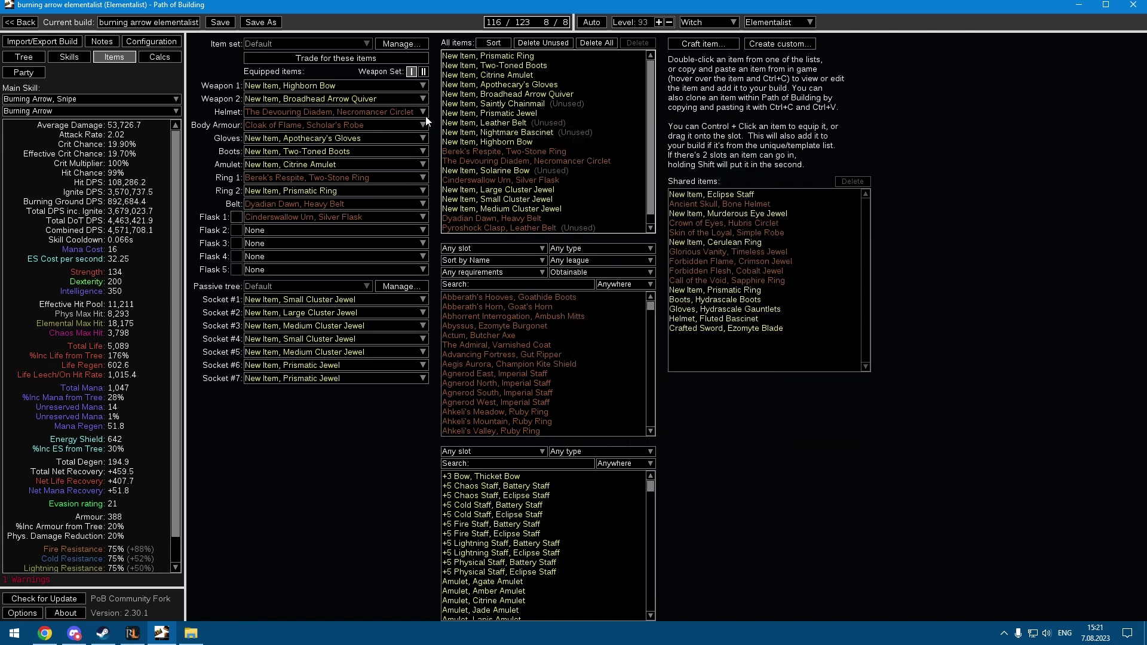
Step: Close the current build and open the dedgeeye toxic rain build at its passive tree
{"action": "left_click", "coordinate": [20, 22]}
{"action": "left_click", "coordinate": [570, 335]}
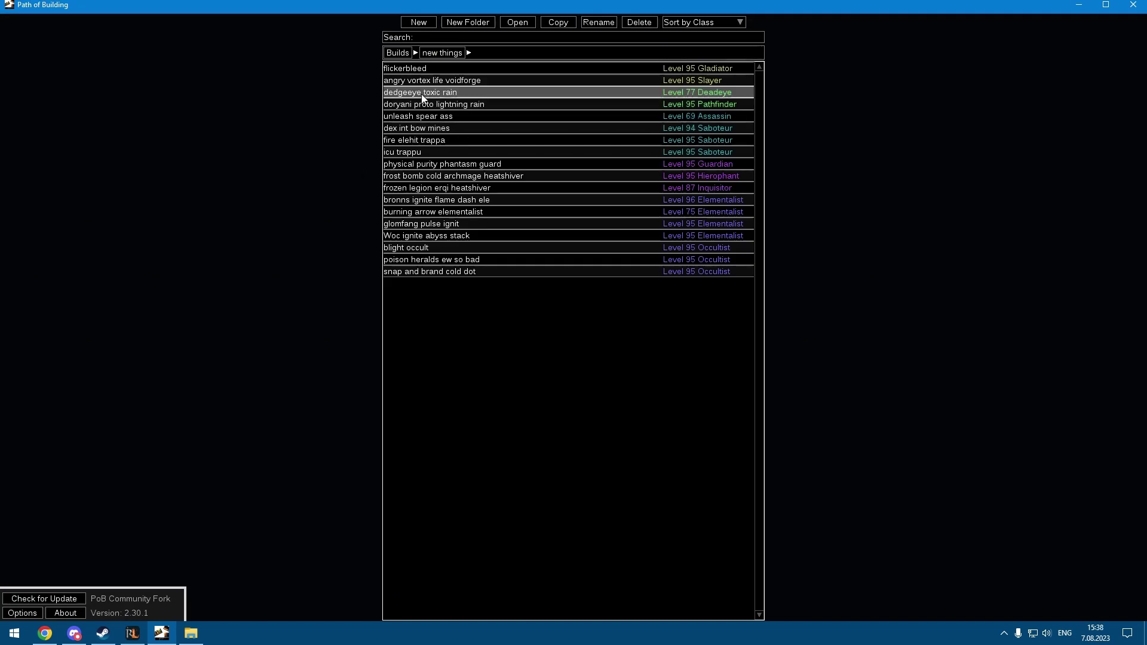
{"action": "double_click", "coordinate": [421, 95]}
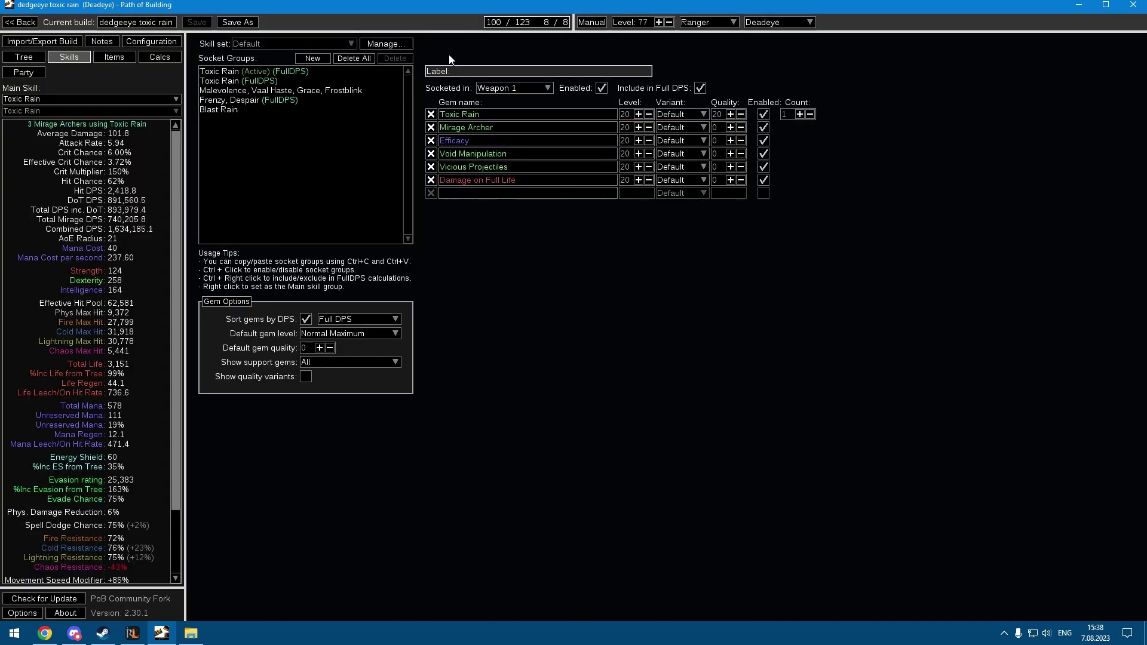
{"action": "left_click", "coordinate": [29, 54]}
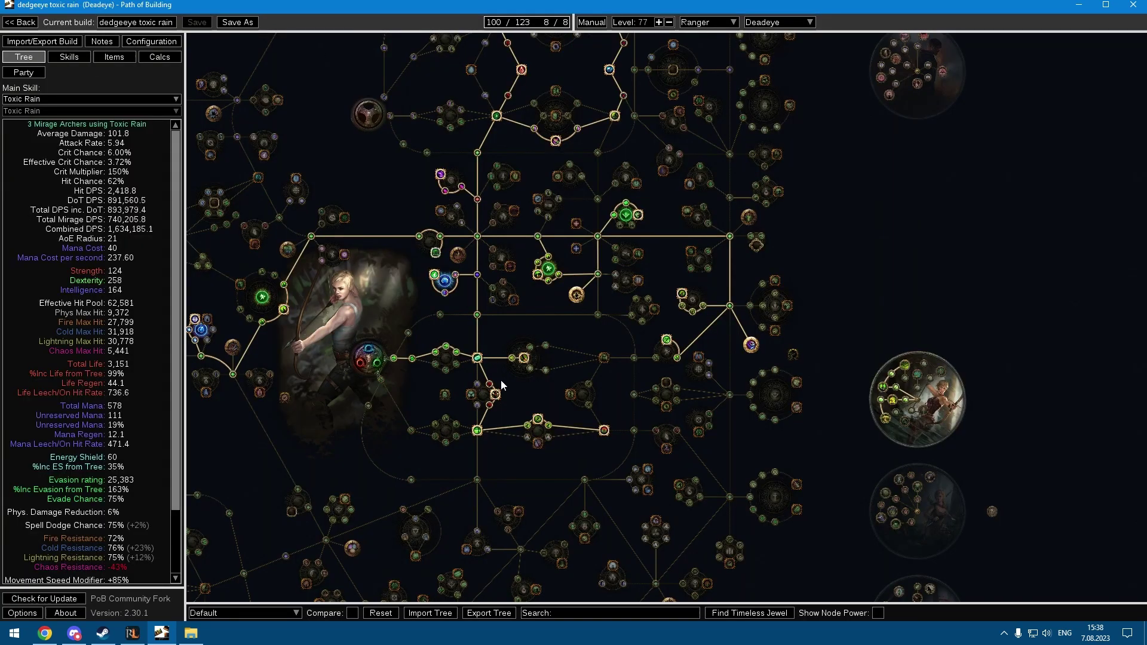
Step: Examine the build's damage totals, its allocated Ranger passives and the Gathering Winds node in the Deadeye ascendancy
{"action": "scroll", "coordinate": [113, 301], "scroll_direction": "down", "scroll_amount": 3}
{"action": "left_click_drag", "start_coordinate": [439, 291], "coordinate": [419, 364]}
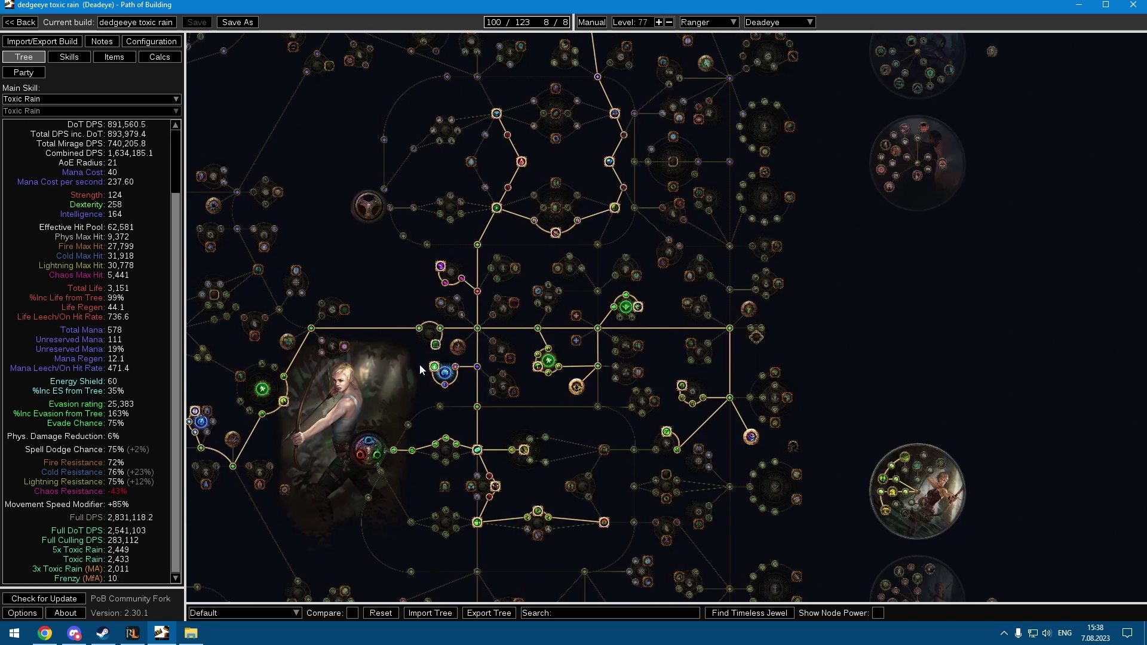
{"action": "scroll", "coordinate": [419, 364], "scroll_direction": "down", "scroll_amount": 1}
{"action": "scroll", "coordinate": [549, 341], "scroll_direction": "down", "scroll_amount": 1}
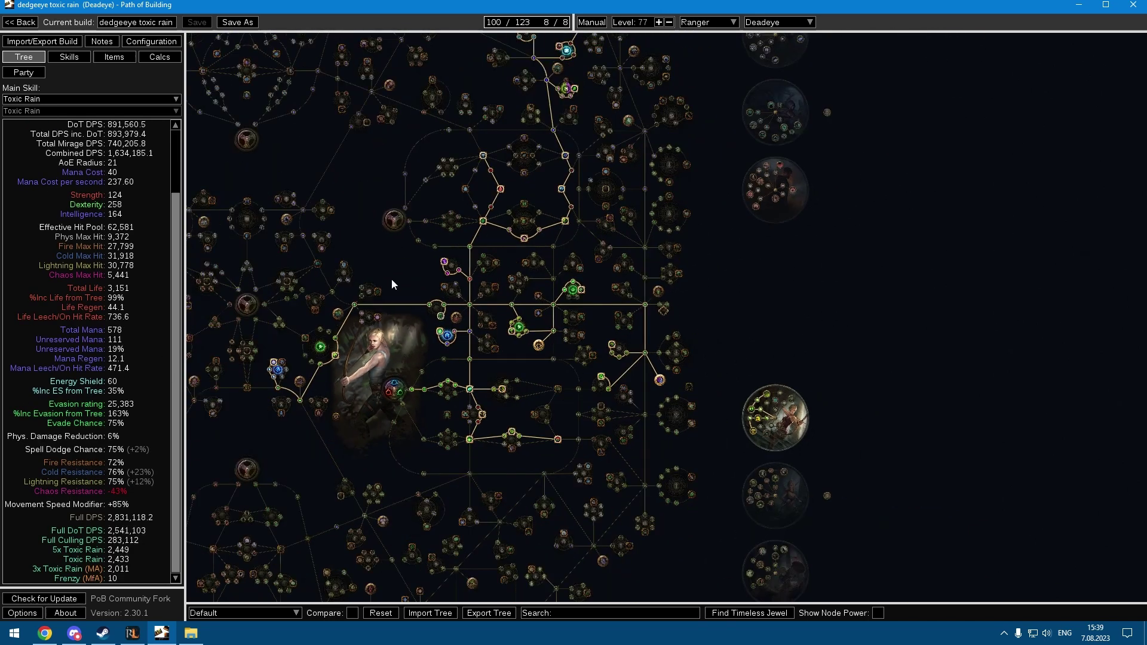
{"action": "left_click_drag", "start_coordinate": [570, 258], "coordinate": [475, 213]}
{"action": "scroll", "coordinate": [630, 325], "scroll_direction": "up", "scroll_amount": 2}
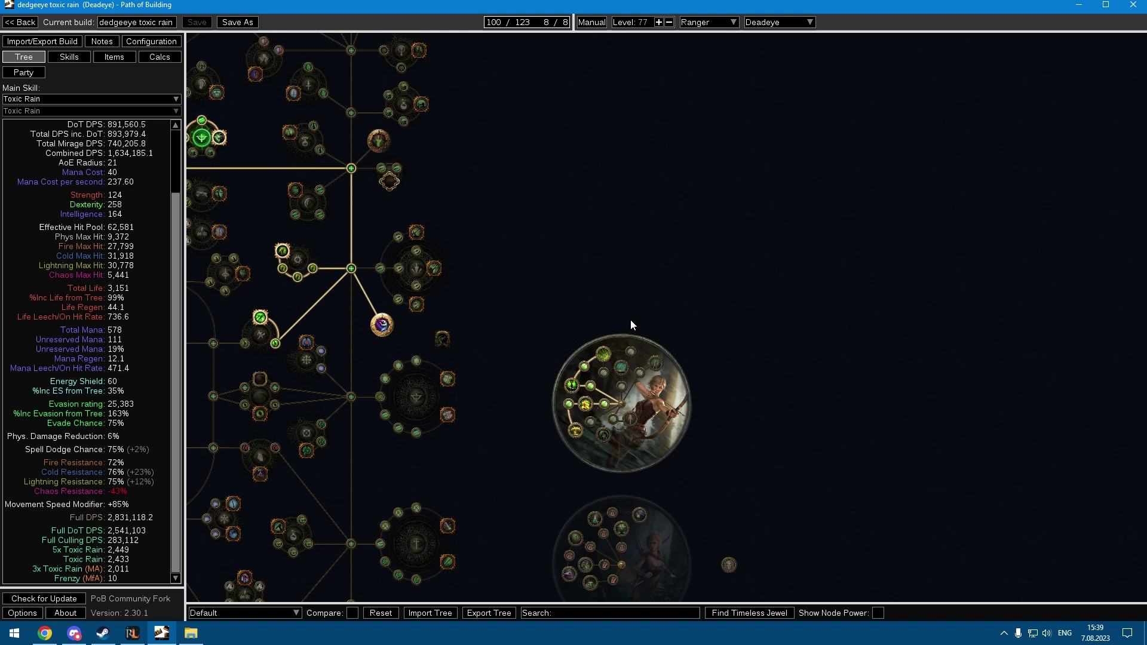
{"action": "scroll", "coordinate": [588, 409], "scroll_direction": "up", "scroll_amount": 3}
{"action": "scroll", "coordinate": [588, 409], "scroll_direction": "up", "scroll_amount": 1}
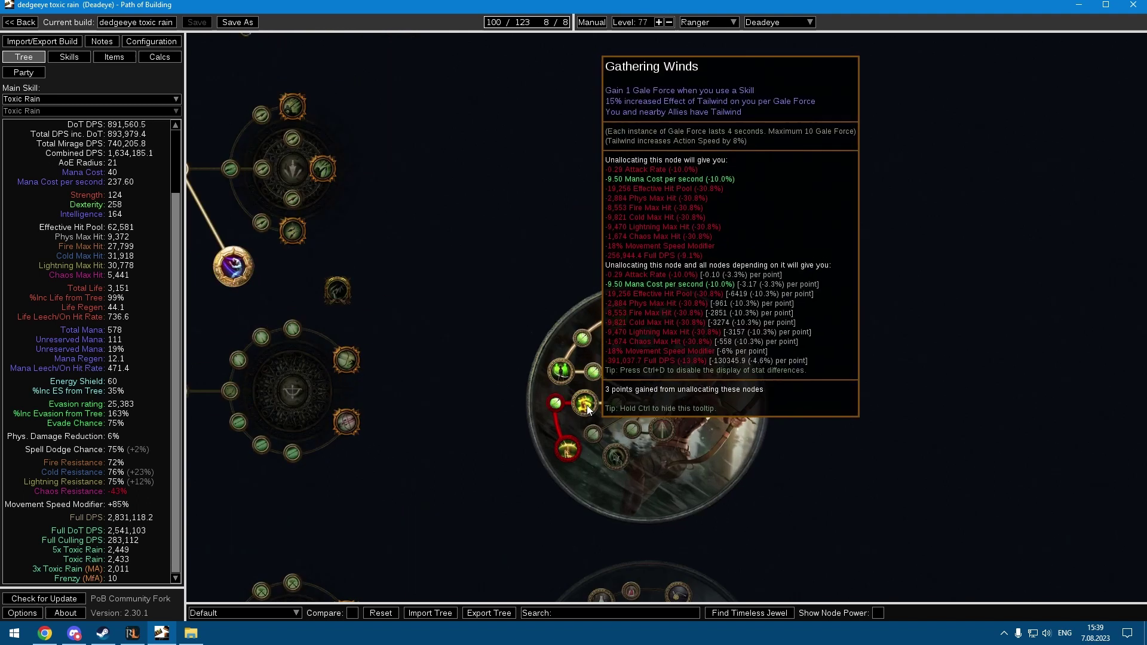
{"action": "scroll", "coordinate": [588, 408], "scroll_direction": "down", "scroll_amount": 1}
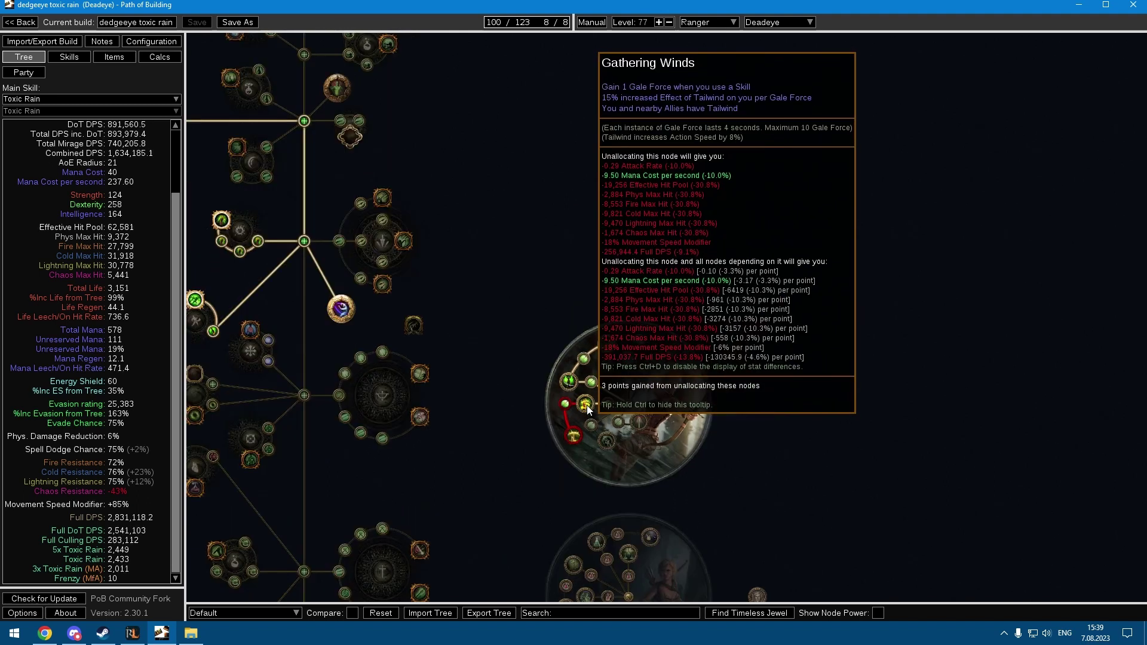
{"action": "scroll", "coordinate": [586, 405], "scroll_direction": "down", "scroll_amount": 1}
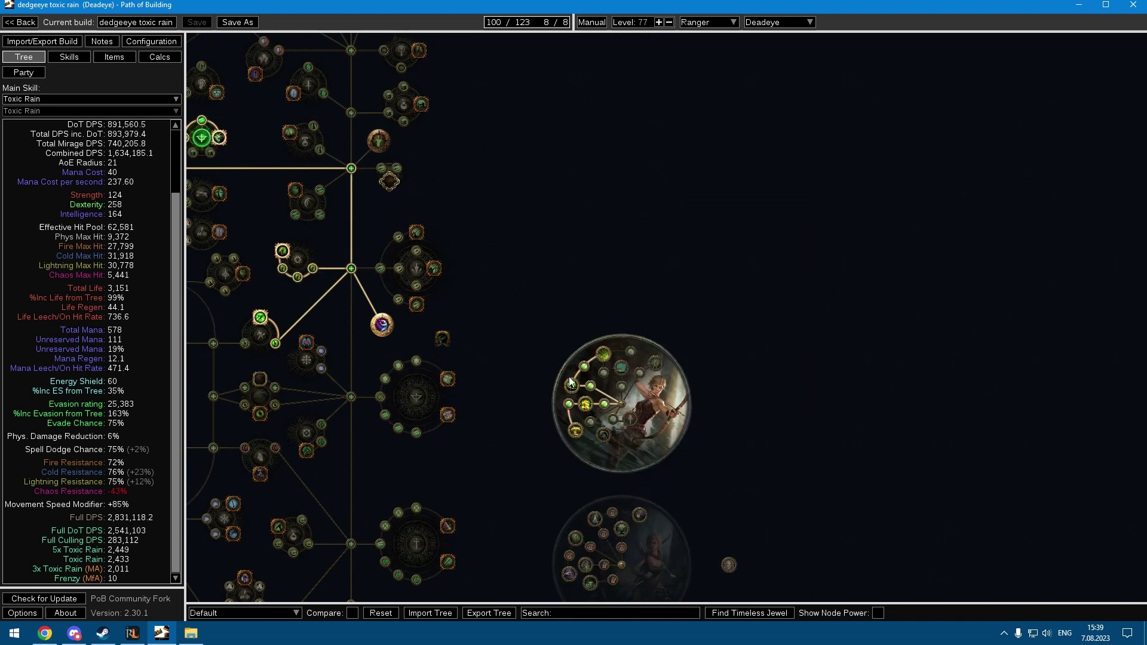
{"action": "left_click_drag", "start_coordinate": [656, 407], "coordinate": [695, 409]}
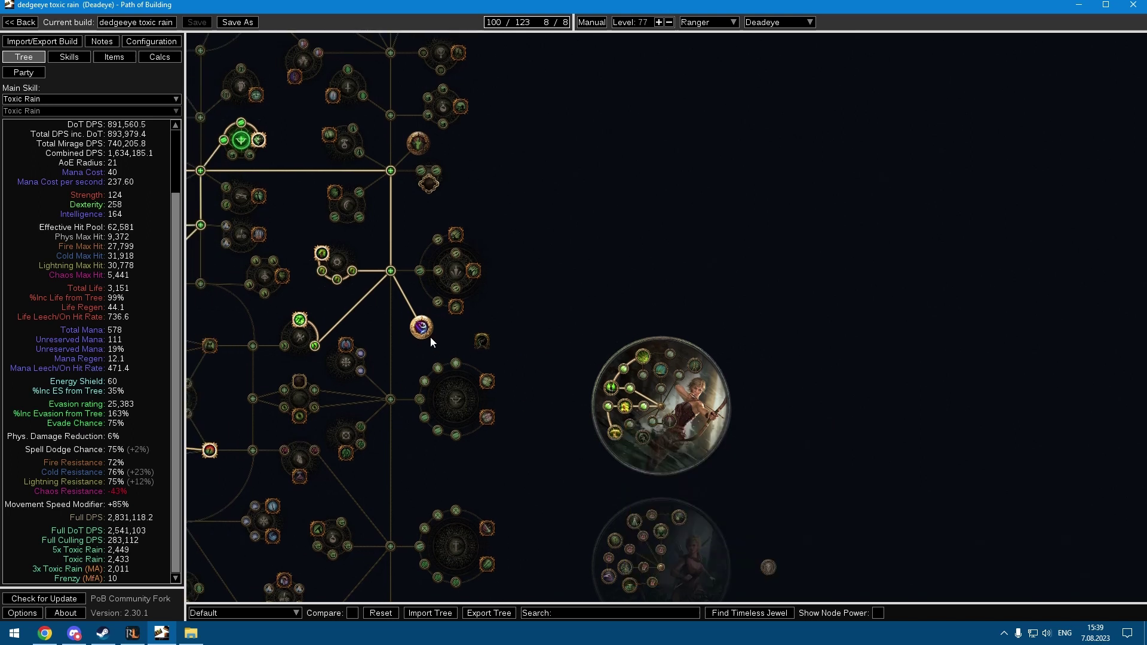
Step: Examine the Wind Dancer keystone with the surrounding allocated passives, and check the build's equipped items
{"action": "left_click_drag", "start_coordinate": [462, 328], "coordinate": [690, 345]}
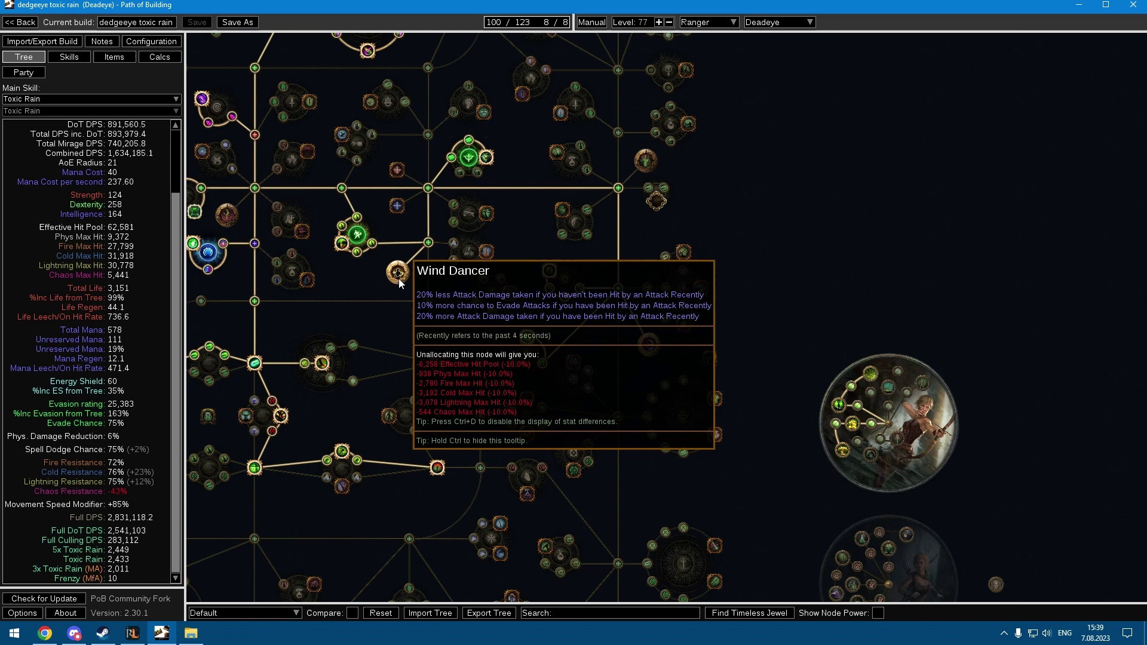
{"action": "scroll", "coordinate": [399, 282], "scroll_direction": "down", "scroll_amount": 3}
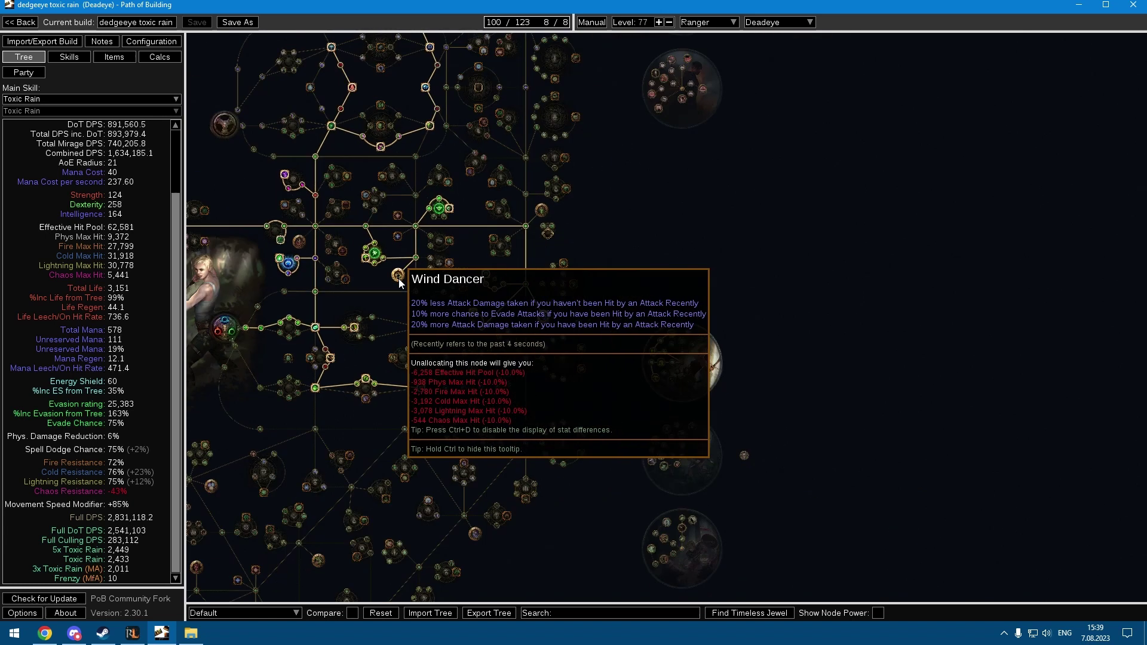
{"action": "scroll", "coordinate": [479, 309], "scroll_direction": "up", "scroll_amount": 1}
{"action": "left_click_drag", "start_coordinate": [478, 310], "coordinate": [515, 342]}
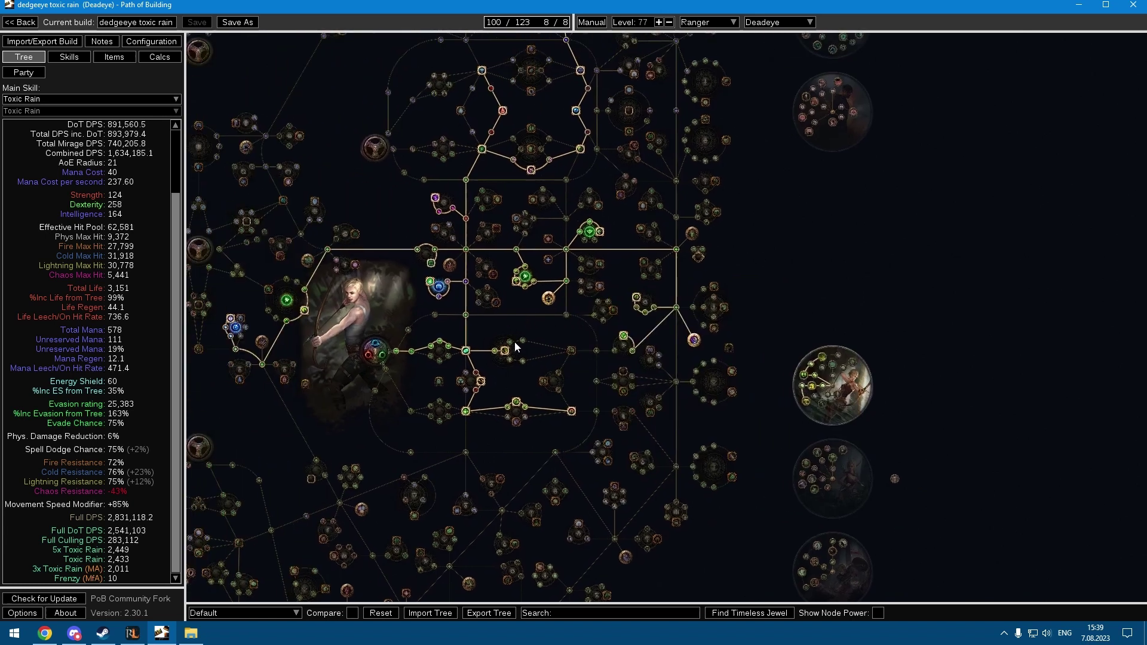
{"action": "scroll", "coordinate": [489, 441], "scroll_direction": "down", "scroll_amount": 1}
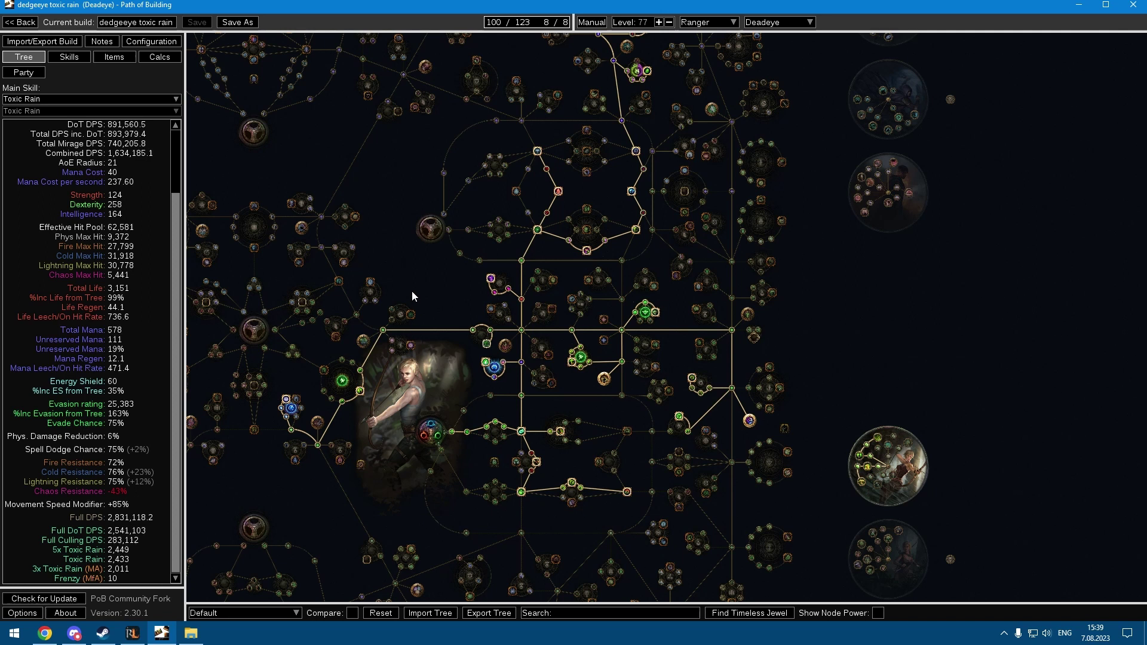
{"action": "left_click_drag", "start_coordinate": [424, 337], "coordinate": [415, 336]}
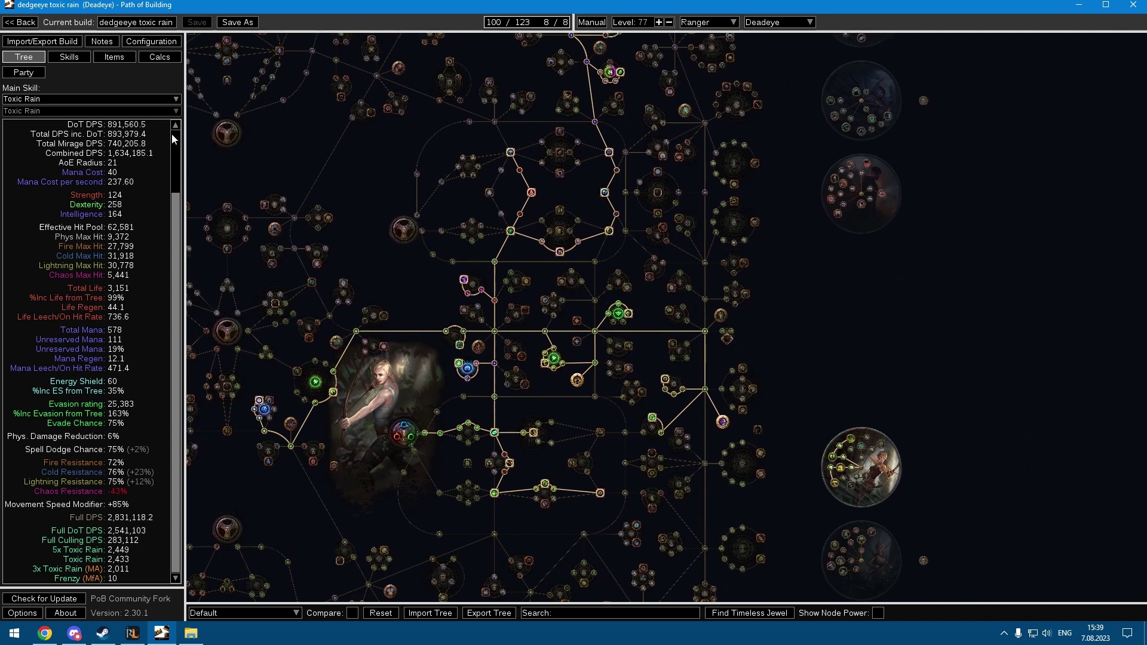
{"action": "left_click", "coordinate": [114, 57]}
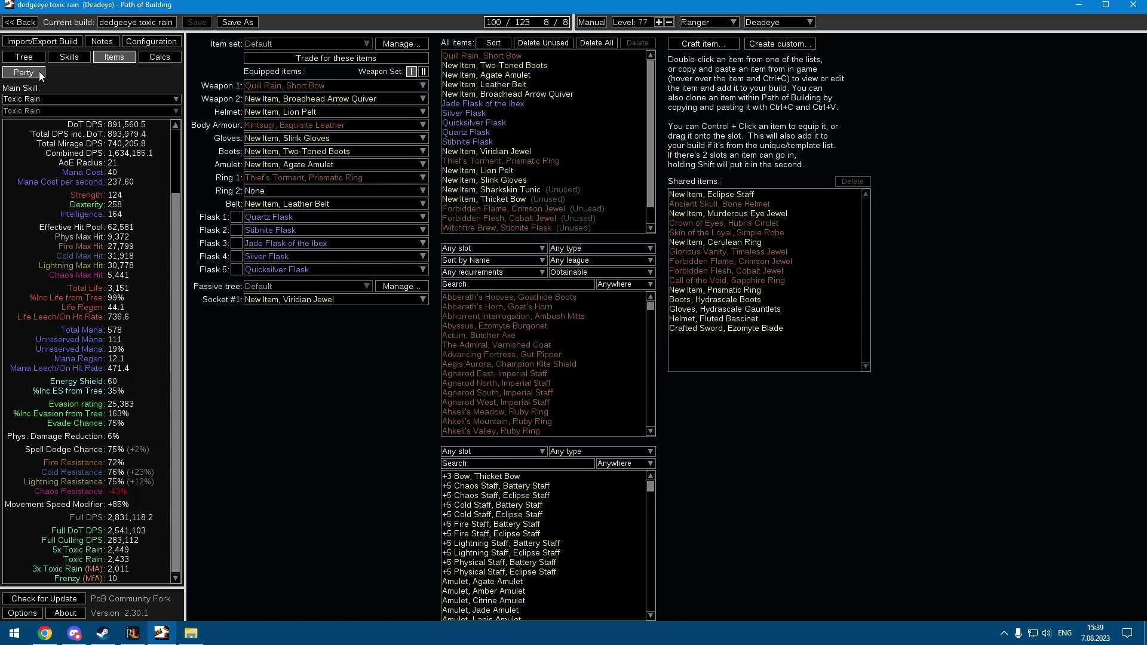
{"action": "left_click", "coordinate": [24, 57]}
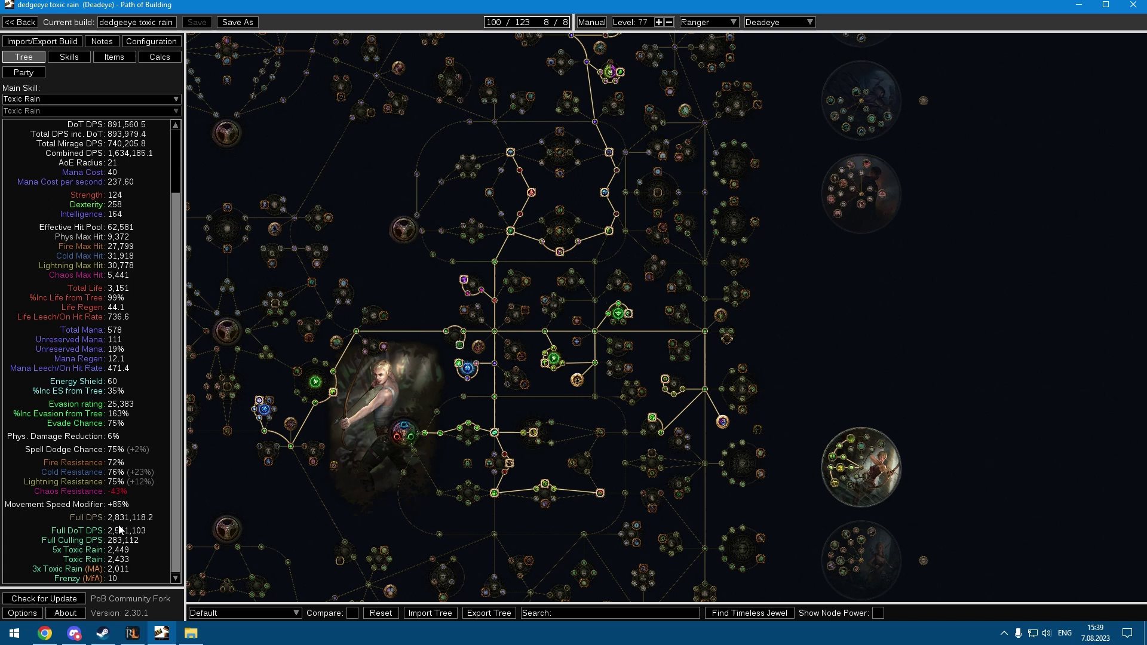
Step: Examine the main damage stats and the Occupying Force node with its neighbours in the Deadeye ascendancy
{"action": "scroll", "coordinate": [129, 526], "scroll_direction": "up", "scroll_amount": 3}
{"action": "scroll", "coordinate": [535, 401], "scroll_direction": "up", "scroll_amount": 3}
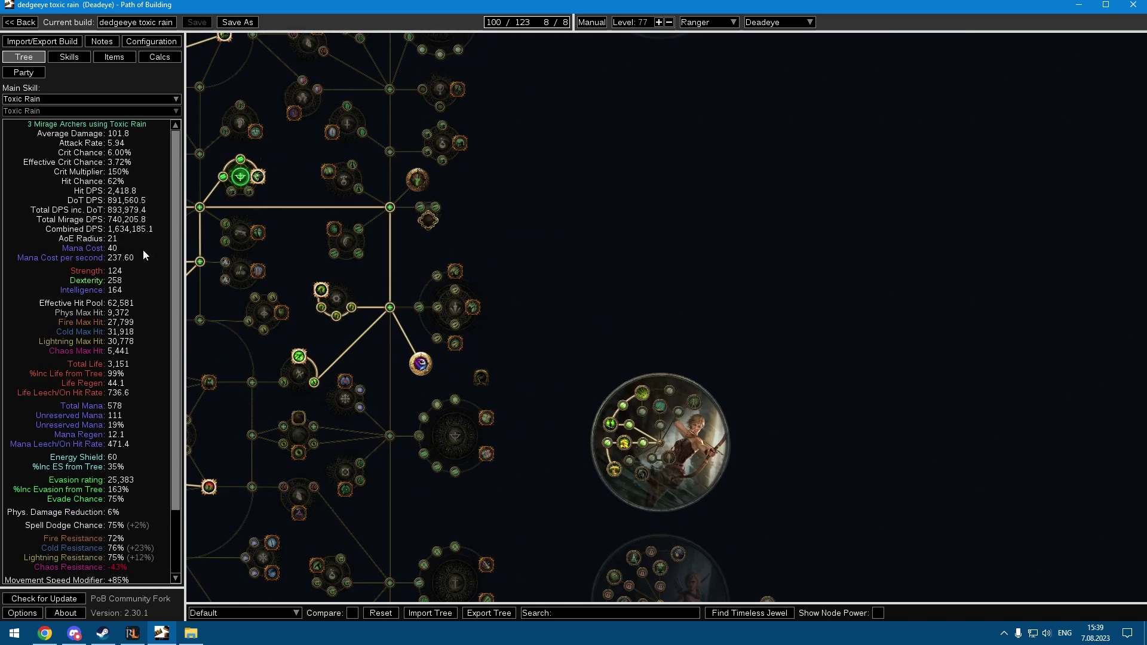
{"action": "scroll", "coordinate": [532, 378], "scroll_direction": "up", "scroll_amount": 2}
{"action": "scroll", "coordinate": [577, 388], "scroll_direction": "up", "scroll_amount": 2}
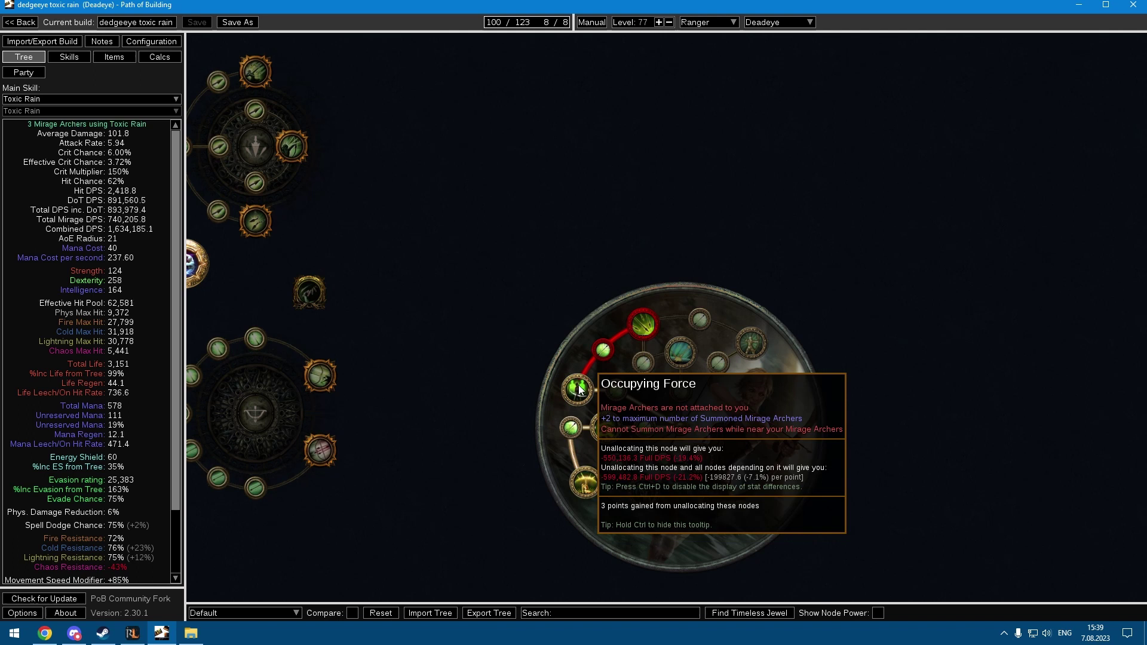
{"action": "scroll", "coordinate": [579, 389], "scroll_direction": "down", "scroll_amount": 3}
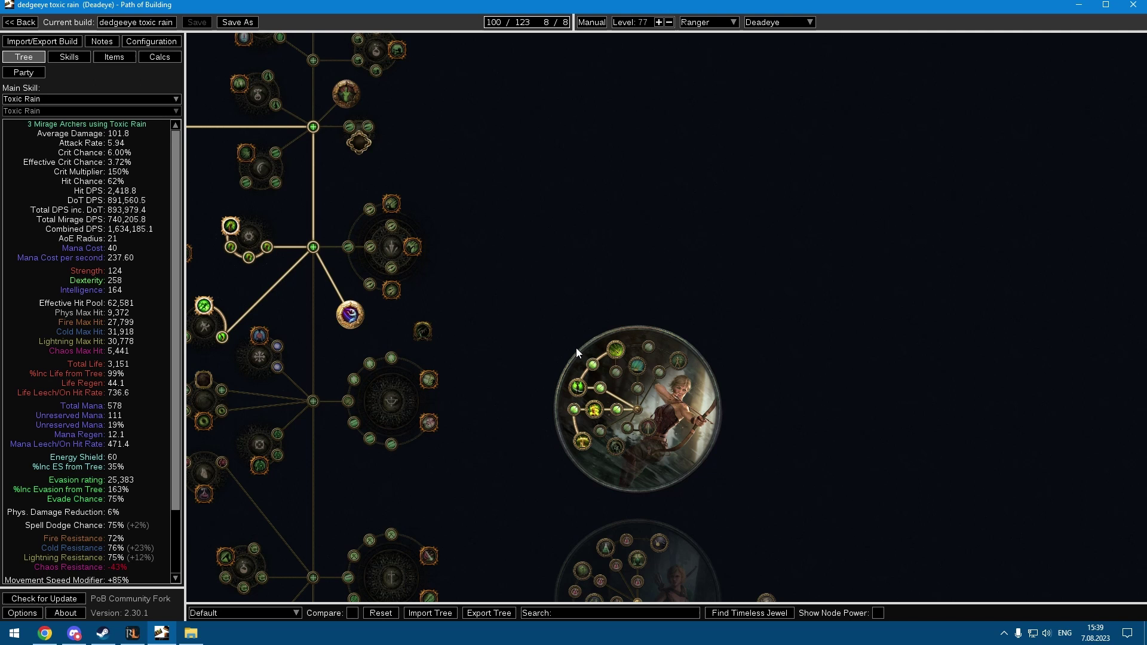
{"action": "mouse_move", "coordinate": [573, 392]}
{"action": "scroll", "coordinate": [354, 304], "scroll_direction": "down", "scroll_amount": 2}
{"action": "mouse_move", "coordinate": [508, 356]}
{"action": "scroll", "coordinate": [510, 358], "scroll_direction": "up", "scroll_amount": 3}
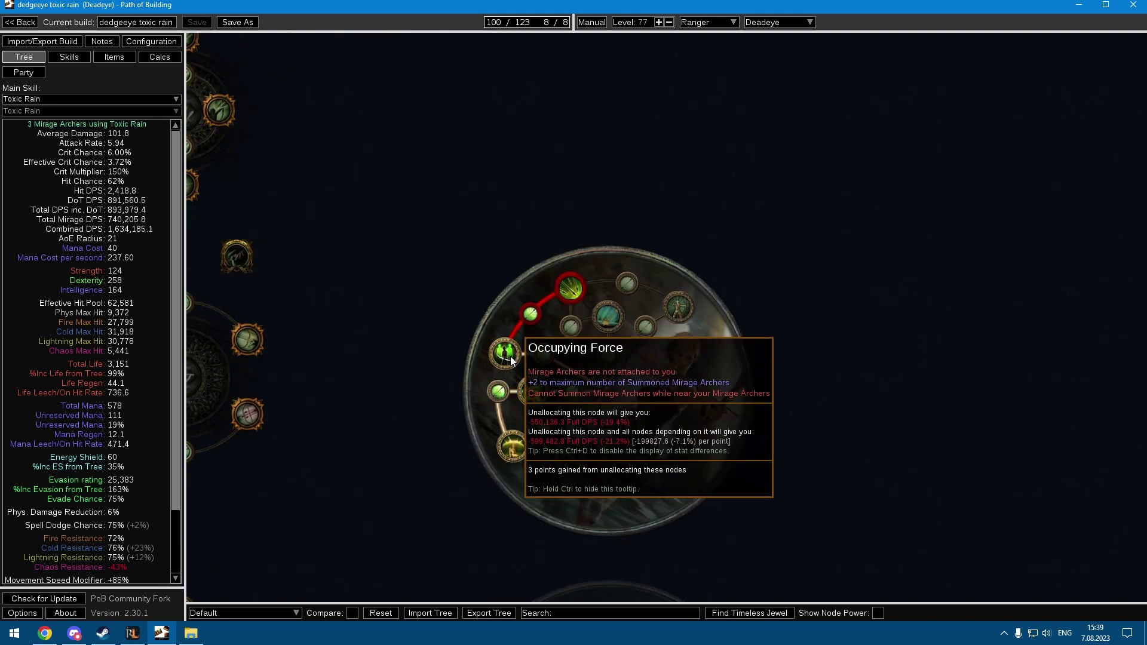
{"action": "scroll", "coordinate": [510, 359], "scroll_direction": "down", "scroll_amount": 1}
{"action": "scroll", "coordinate": [510, 359], "scroll_direction": "up", "scroll_amount": 1}
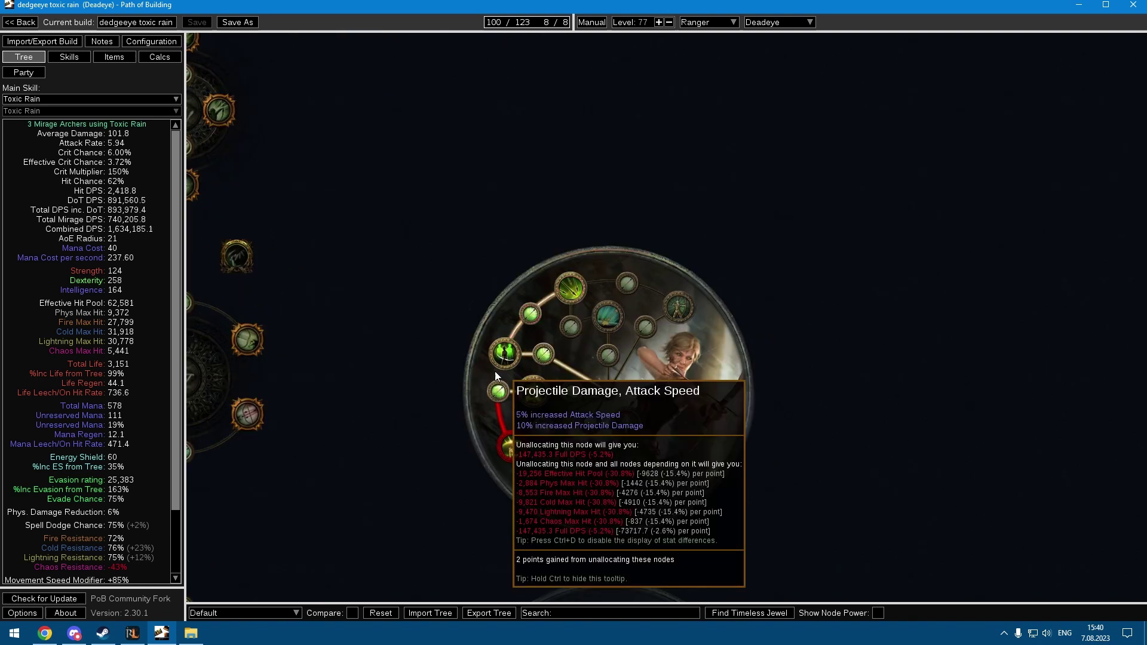
Step: Inspect the Endless Munitions ascendancy node and open the detailed calculations for Toxic Rain
{"action": "mouse_move", "coordinate": [576, 293]}
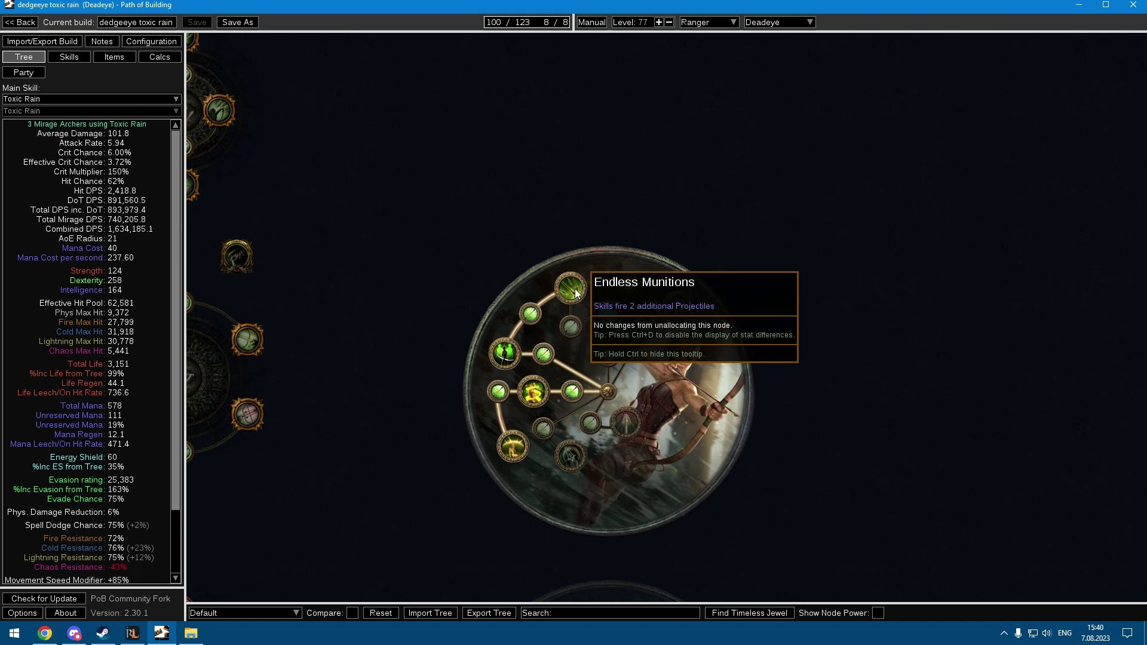
{"action": "scroll", "coordinate": [577, 293], "scroll_direction": "down", "scroll_amount": 2}
{"action": "left_click", "coordinate": [154, 56]}
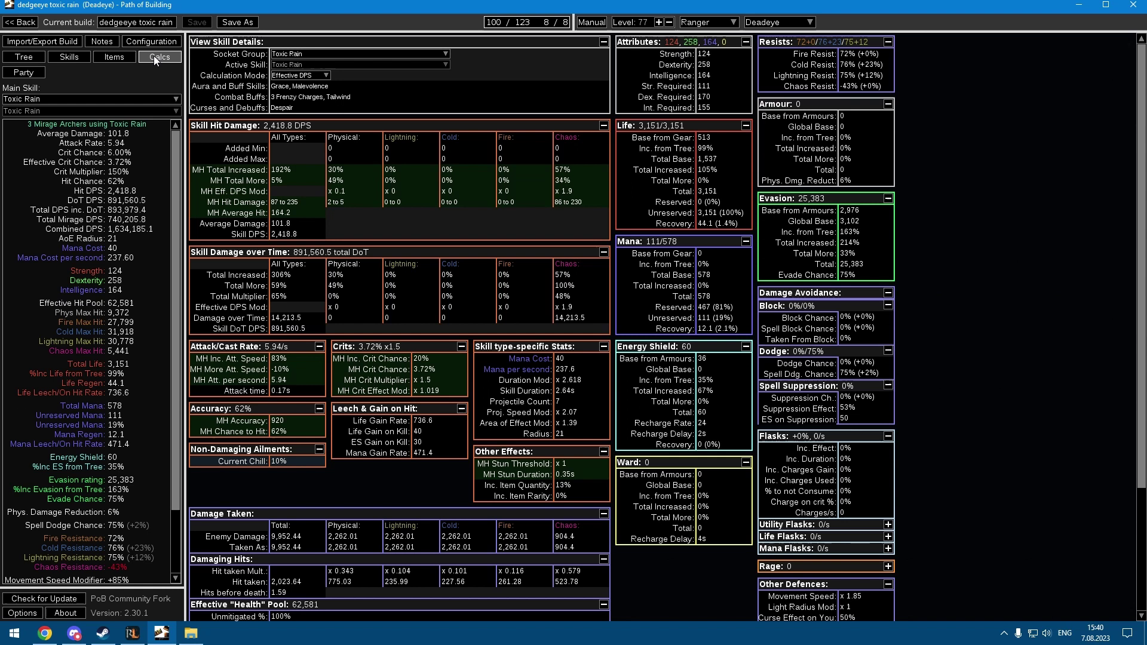
Step: Examine Toxic Rain's overlapping pods setting alongside its projectile count and area of effect modifier in the detailed calculations
{"action": "left_click", "coordinate": [142, 39]}
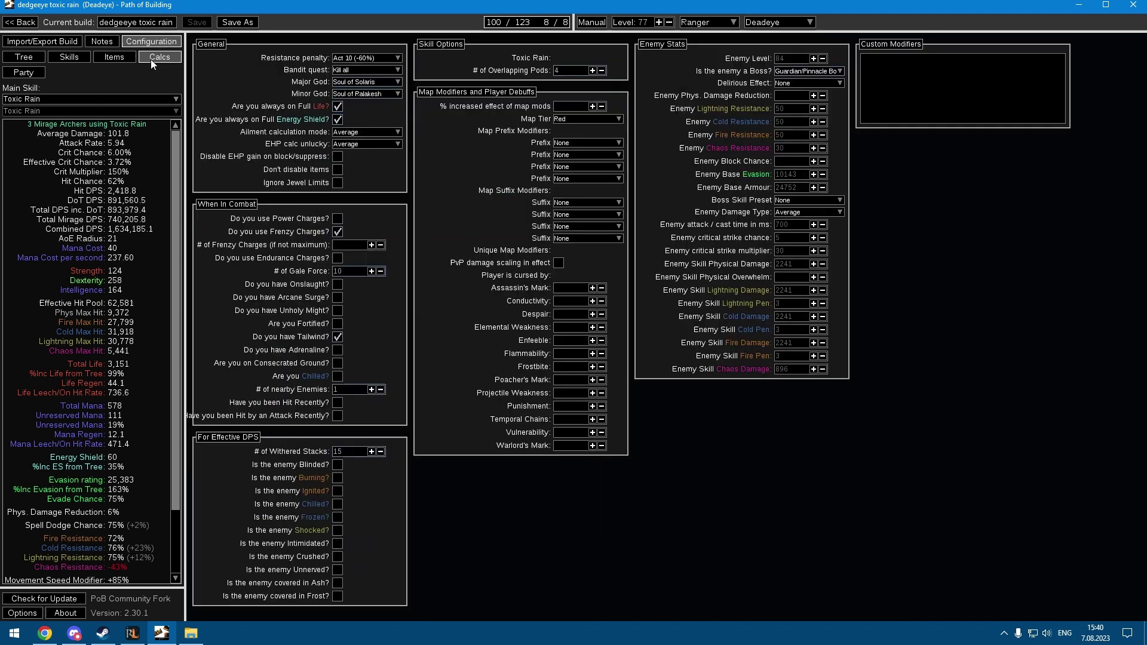
{"action": "left_click", "coordinate": [151, 59]}
{"action": "left_click", "coordinate": [152, 41]}
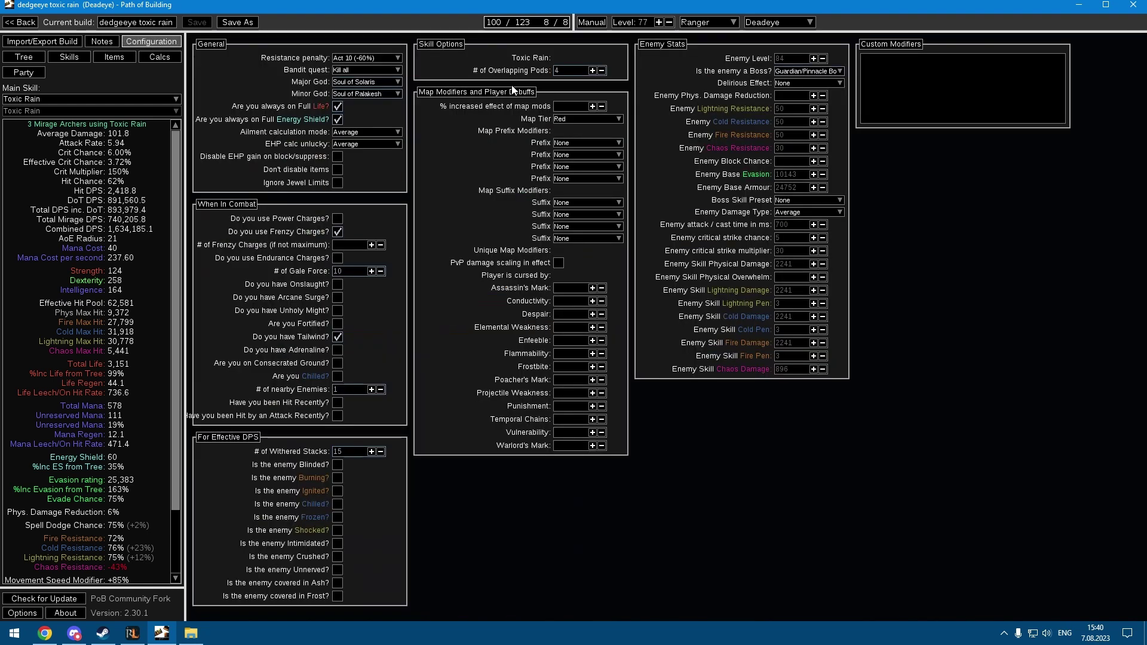
{"action": "left_click", "coordinate": [171, 60]}
{"action": "left_click", "coordinate": [156, 42]}
{"action": "left_click", "coordinate": [159, 57]}
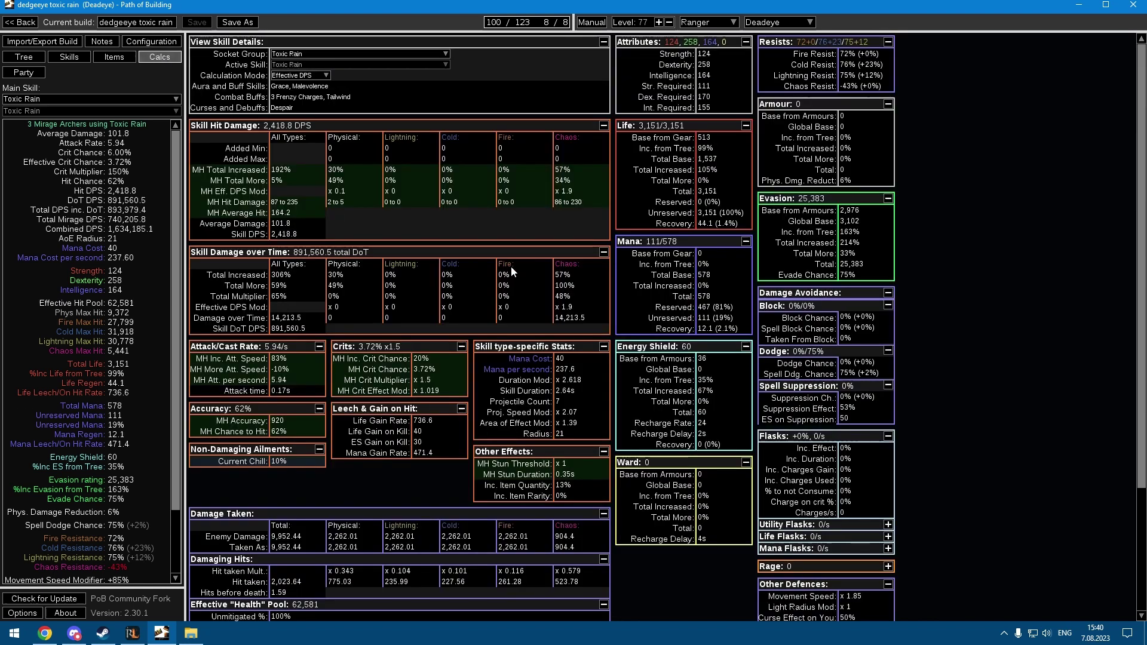
{"action": "mouse_move", "coordinate": [572, 426]}
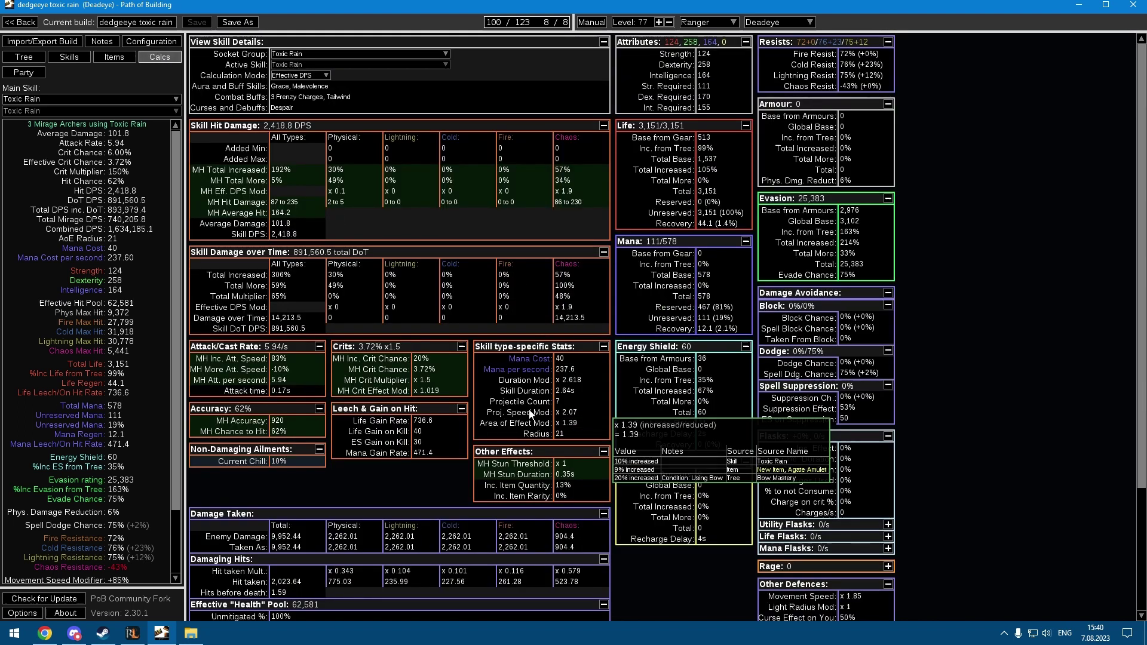
{"action": "left_click", "coordinate": [152, 43]}
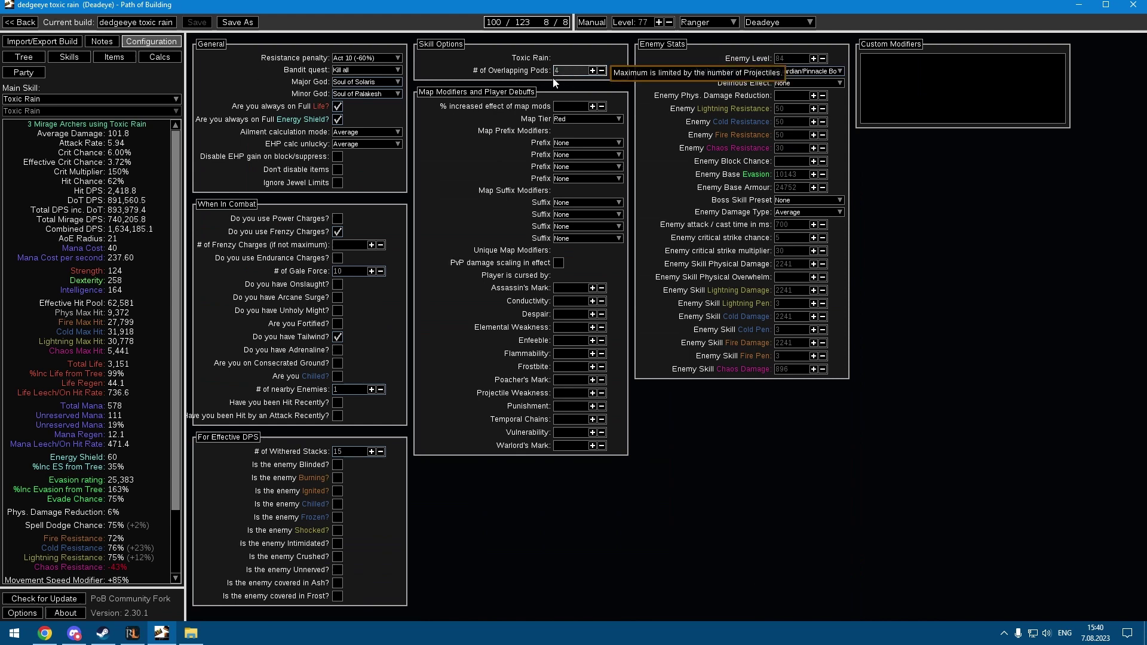
{"action": "left_click", "coordinate": [146, 57]}
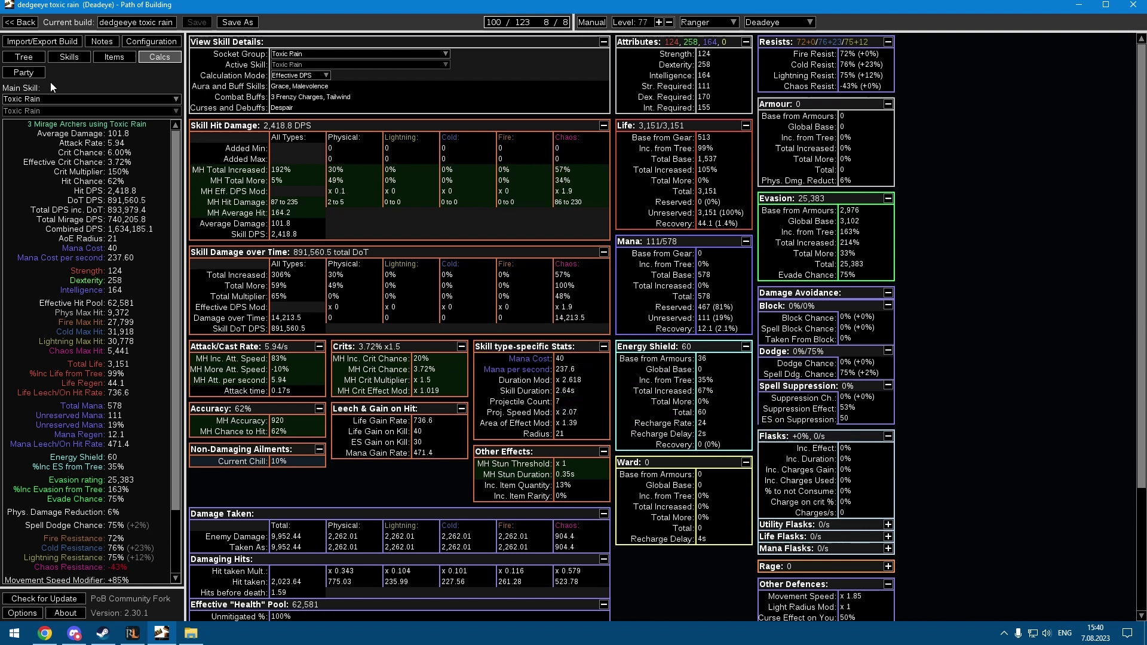
Step: Examine the allocated passives and the equipped items, including the Thief's Torment ring, Lion Pelt helmet and Two-Toned Boots
{"action": "left_click", "coordinate": [25, 57]}
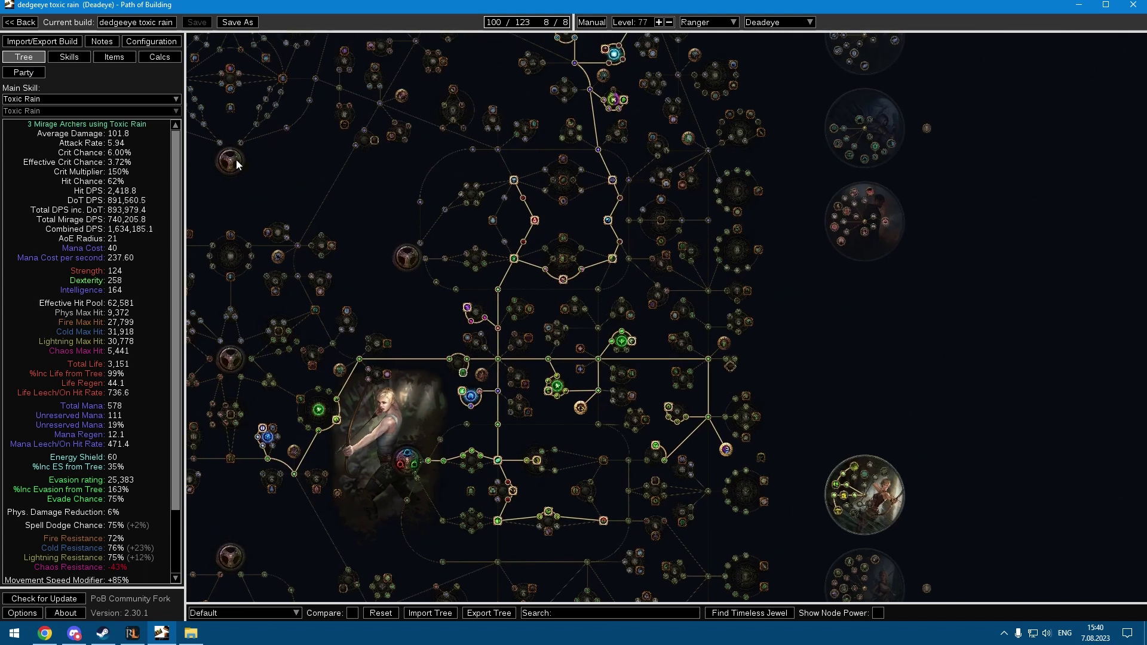
{"action": "left_click", "coordinate": [113, 57]}
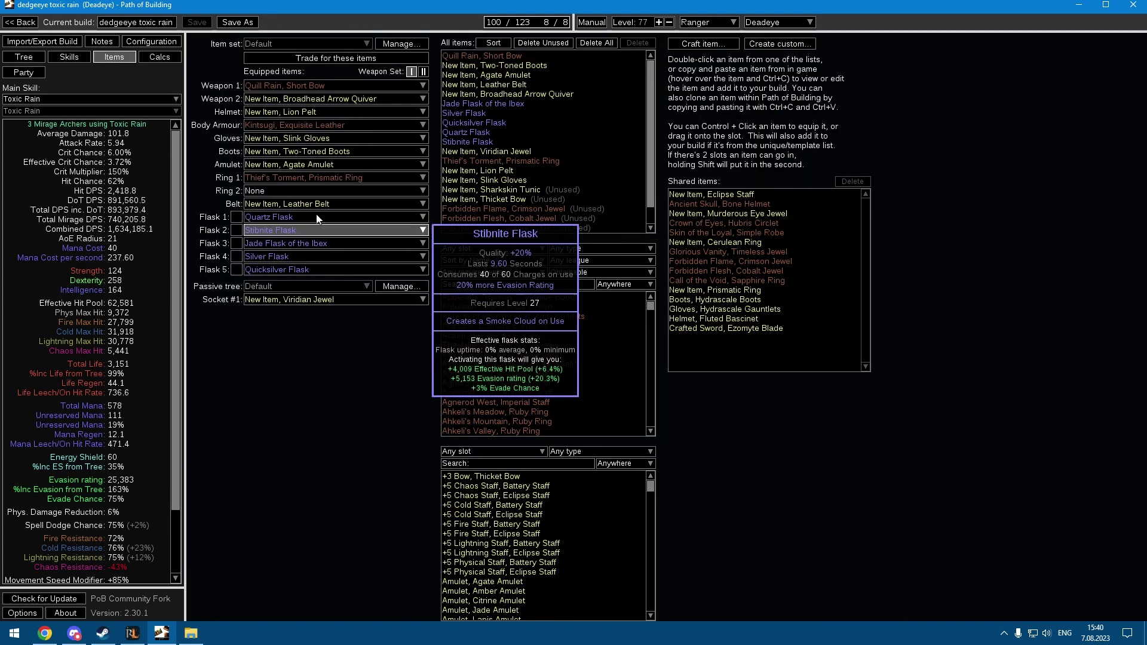
{"action": "mouse_move", "coordinate": [284, 186]}
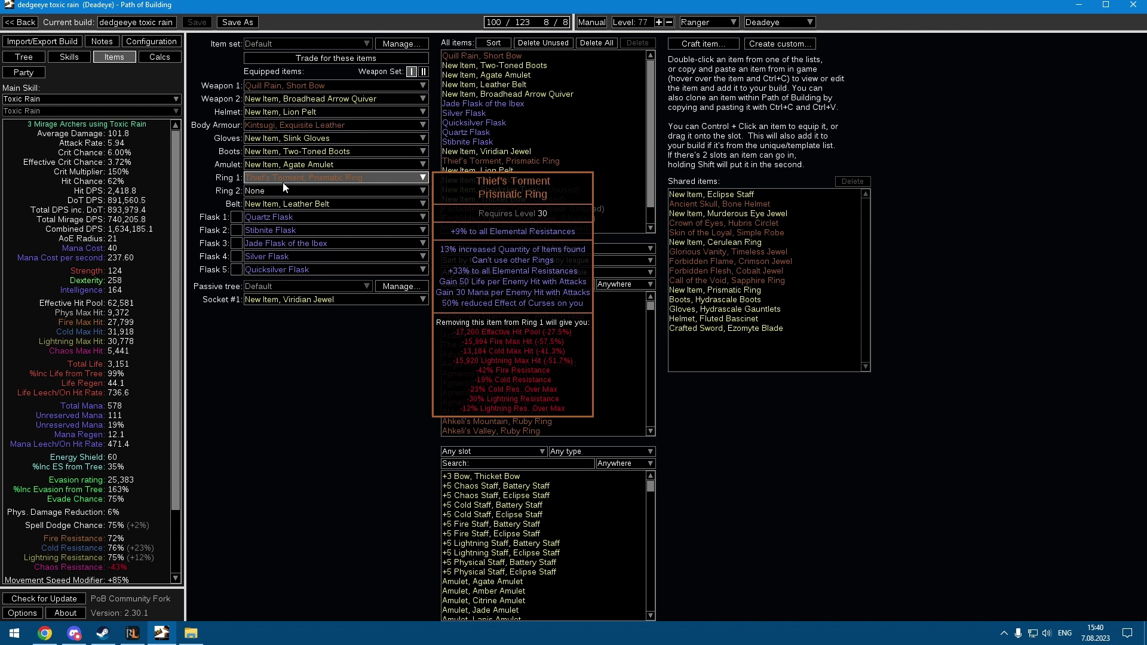
{"action": "mouse_move", "coordinate": [266, 85]}
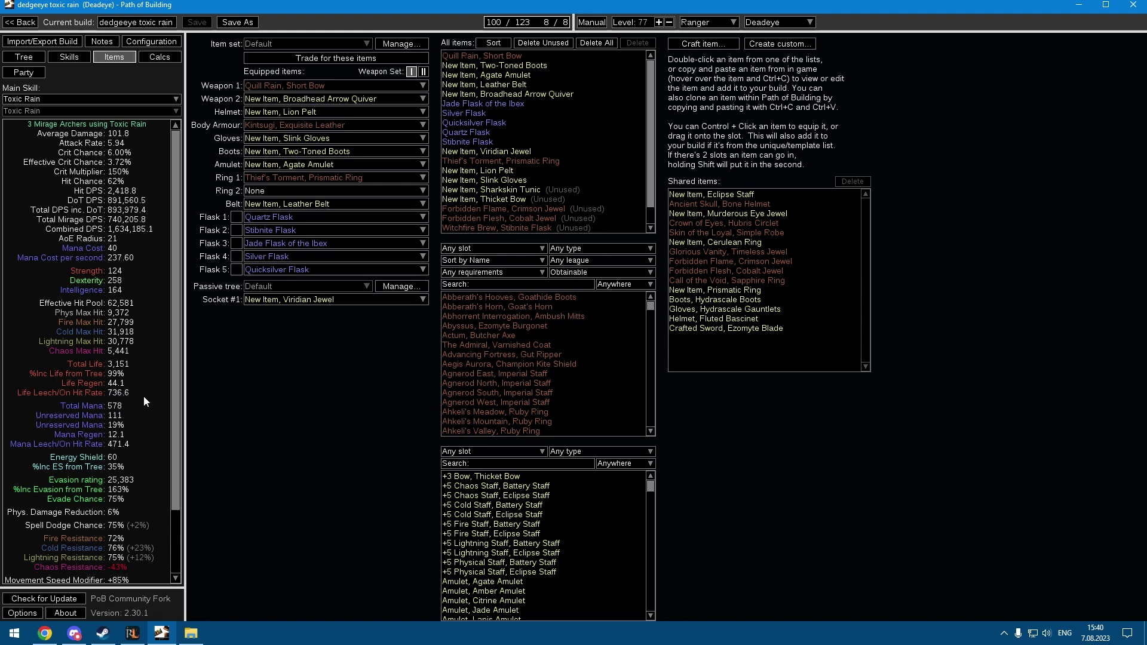
{"action": "mouse_move", "coordinate": [521, 197]}
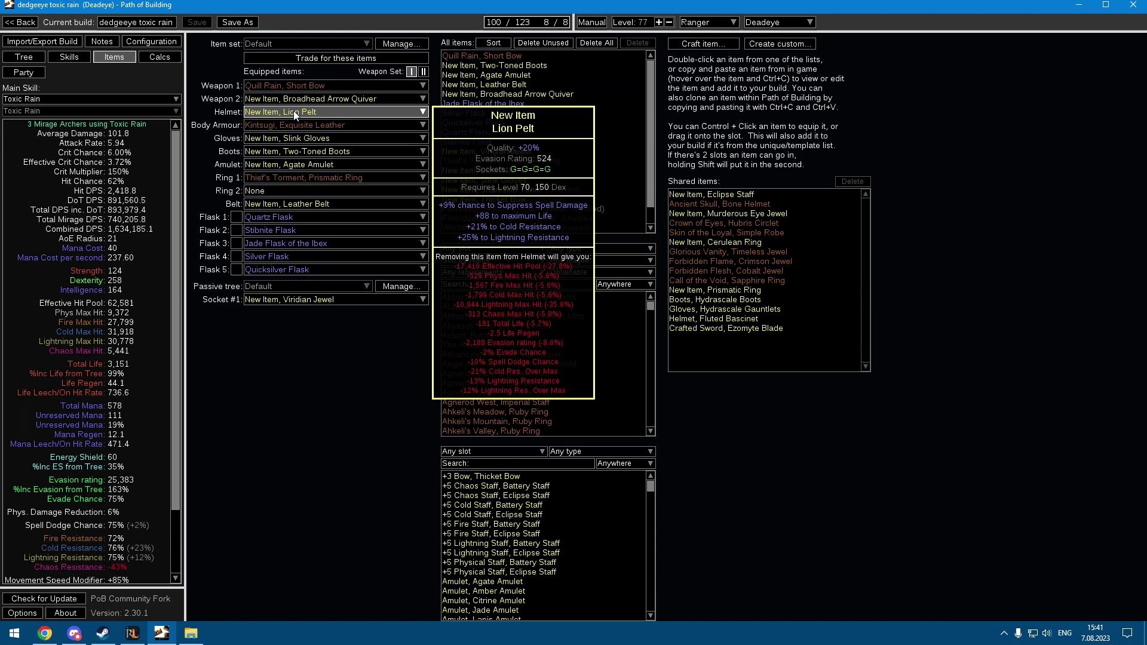
{"action": "mouse_move", "coordinate": [286, 141]}
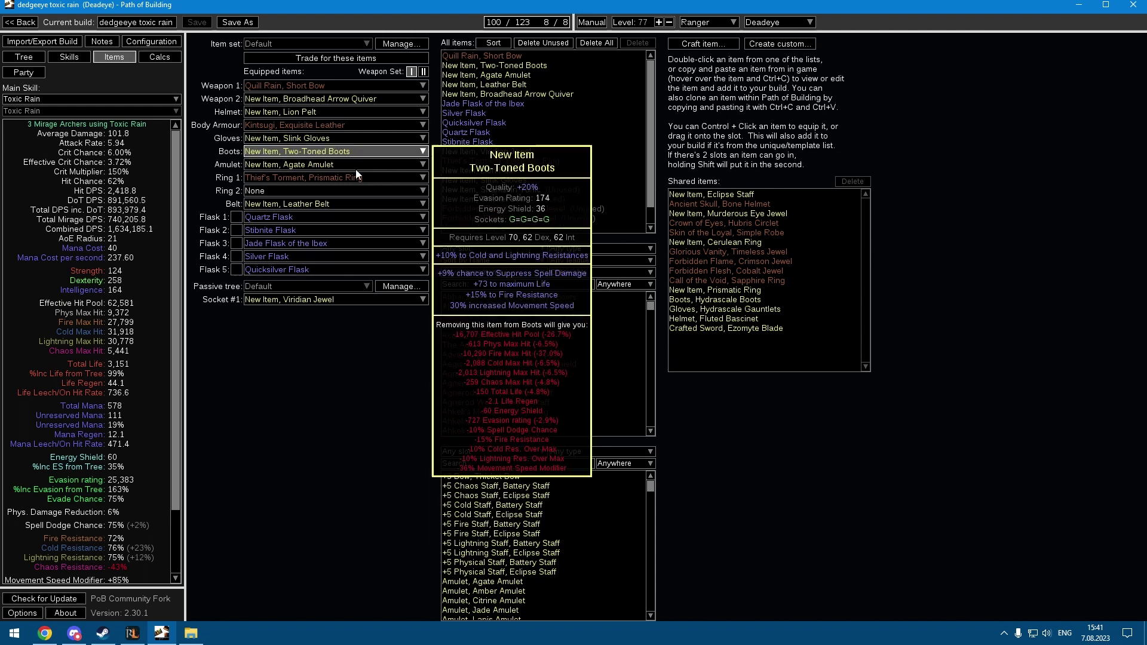
{"action": "mouse_move", "coordinate": [445, 228]}
Step: Inspect the unused Forbidden Flesh jewel and the Nature's Reprisal node in the Pathfinder ascendancy that it allocates
{"action": "left_click", "coordinate": [38, 55]}
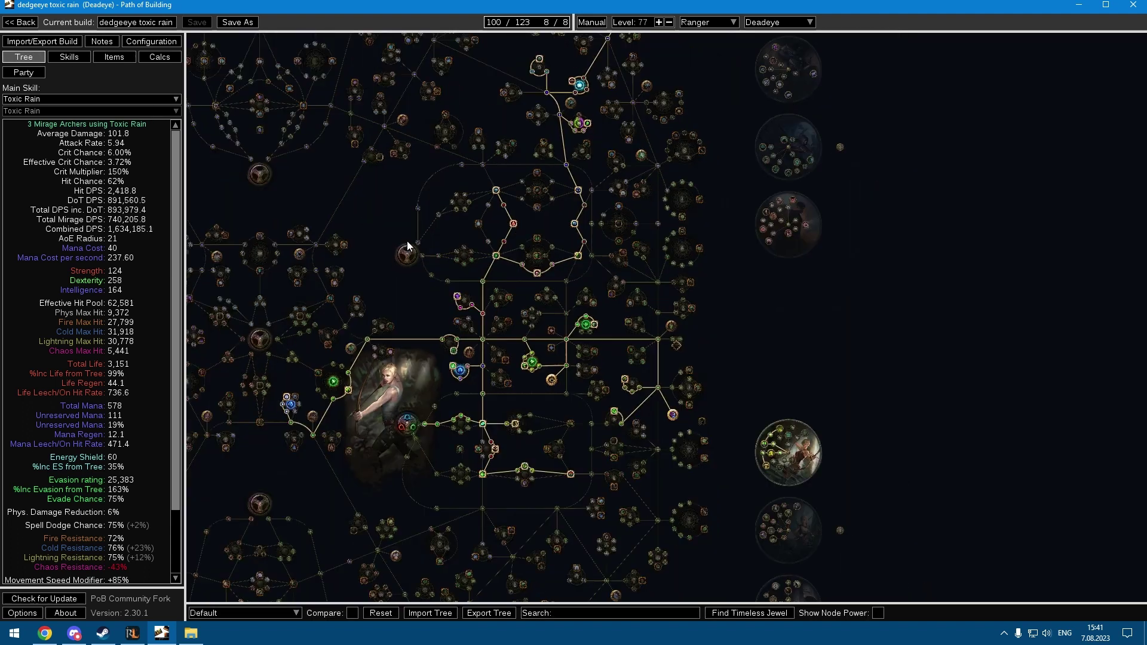
{"action": "scroll", "coordinate": [407, 241], "scroll_direction": "down", "scroll_amount": 2}
{"action": "scroll", "coordinate": [421, 275], "scroll_direction": "up", "scroll_amount": 2}
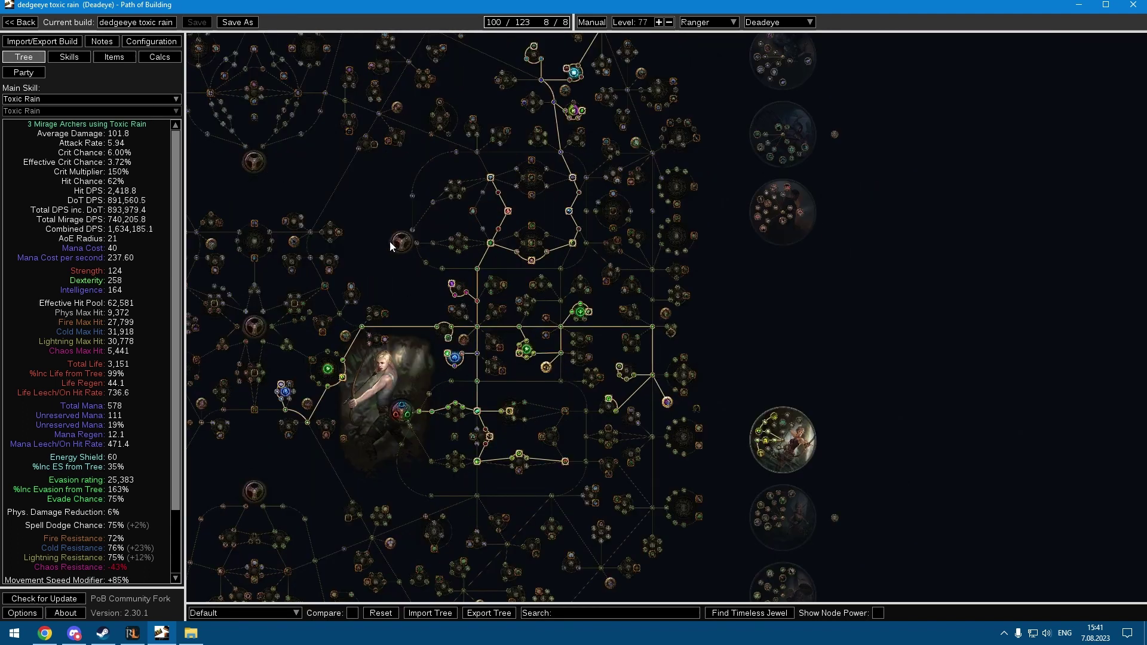
{"action": "left_click", "coordinate": [110, 56]}
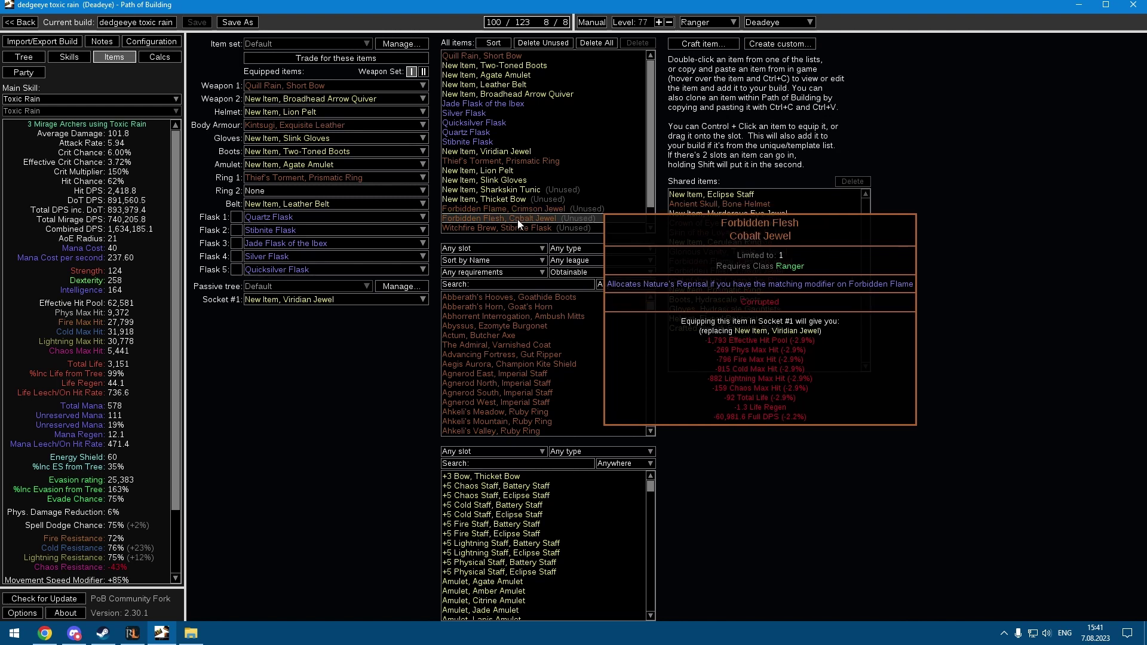
{"action": "left_click", "coordinate": [24, 57]}
{"action": "scroll", "coordinate": [585, 377], "scroll_direction": "up", "scroll_amount": 5}
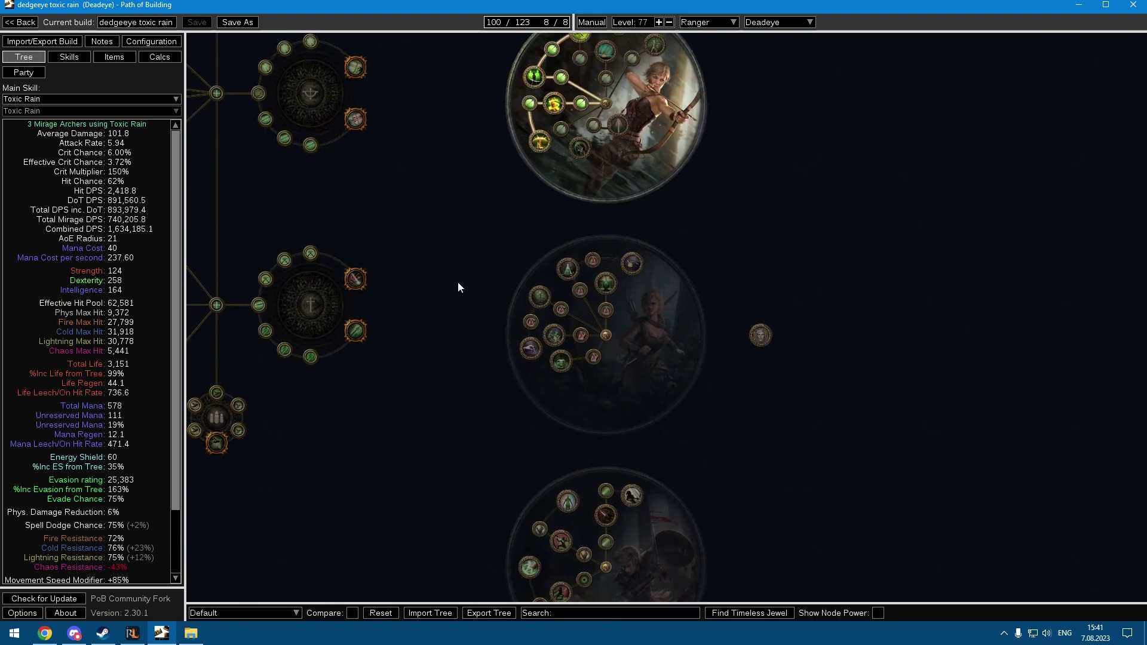
{"action": "mouse_move", "coordinate": [556, 342]}
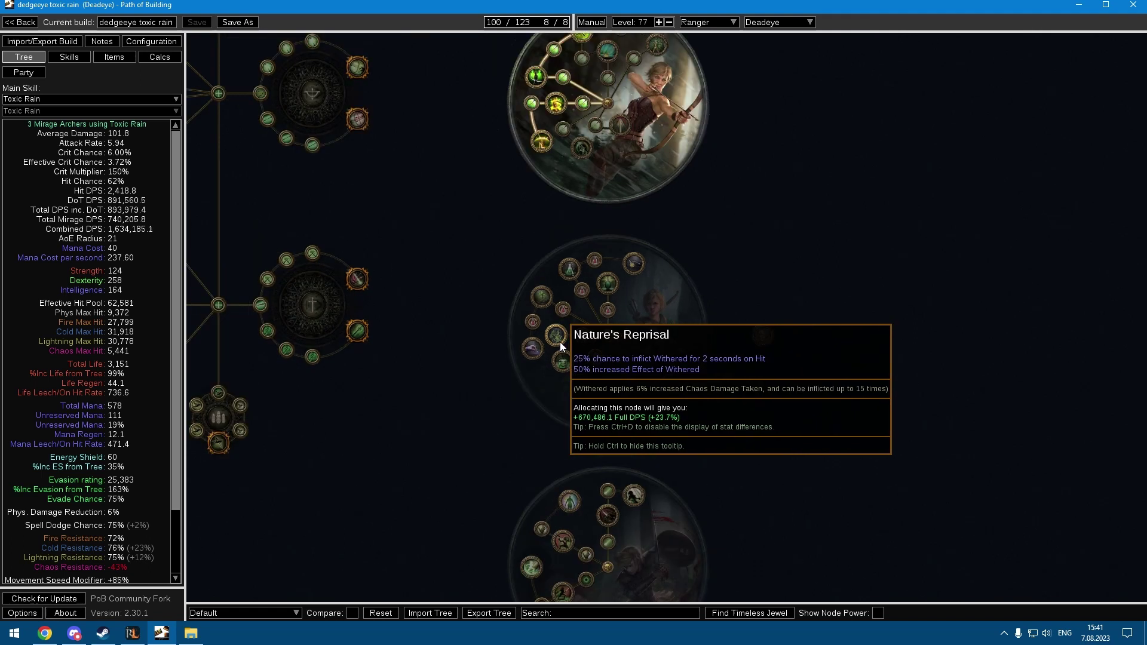
{"action": "left_click", "coordinate": [116, 58]}
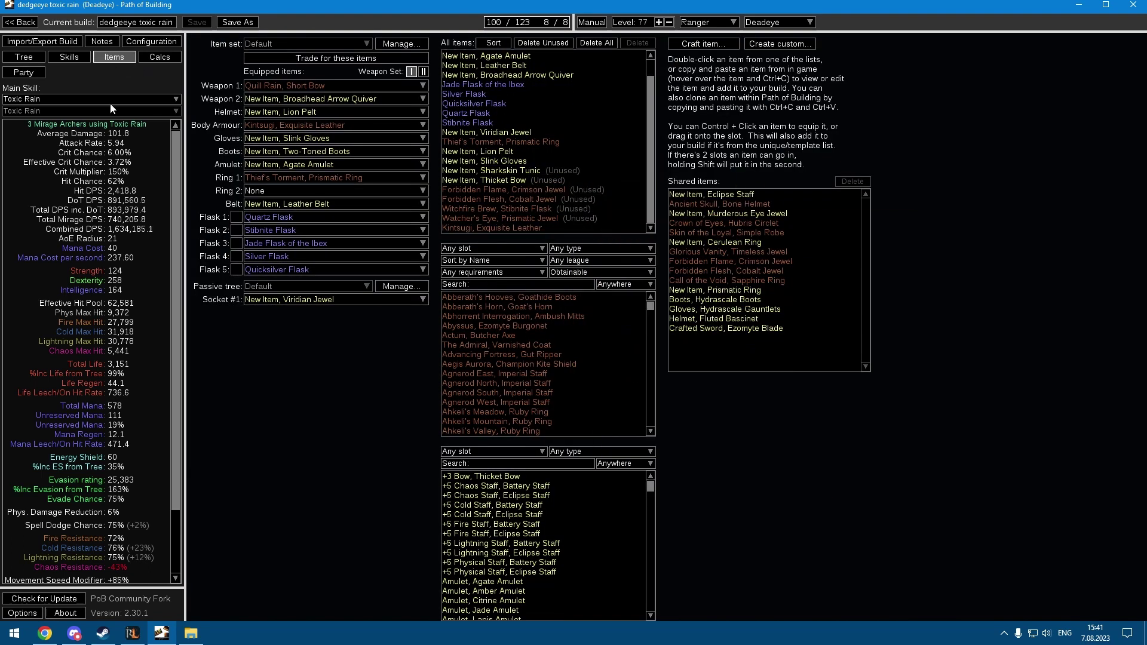
Step: Look over the passive tree again and inspect the equipped Leather Belt and the unused Witchfire Brew flask
{"action": "left_click", "coordinate": [42, 54]}
{"action": "scroll", "coordinate": [582, 442], "scroll_direction": "down", "scroll_amount": 3}
{"action": "left_click_drag", "start_coordinate": [445, 277], "coordinate": [800, 204]}
{"action": "left_click", "coordinate": [115, 57]}
{"action": "mouse_move", "coordinate": [313, 169]}
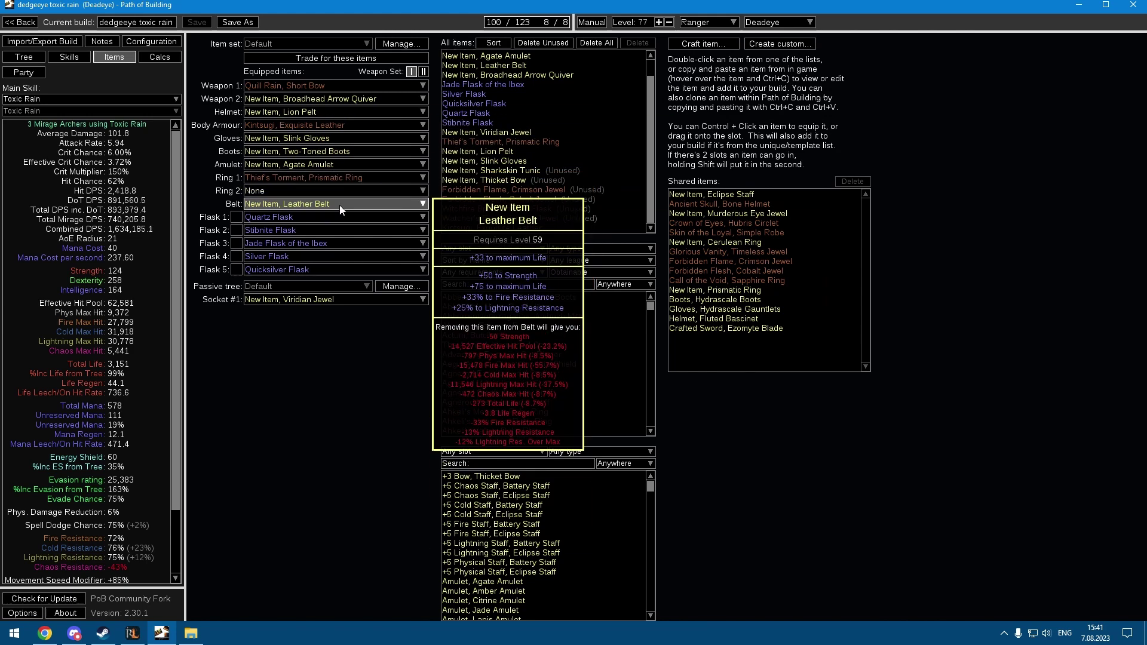
{"action": "mouse_move", "coordinate": [521, 220]}
{"action": "scroll", "coordinate": [524, 224], "scroll_direction": "up", "scroll_amount": 2}
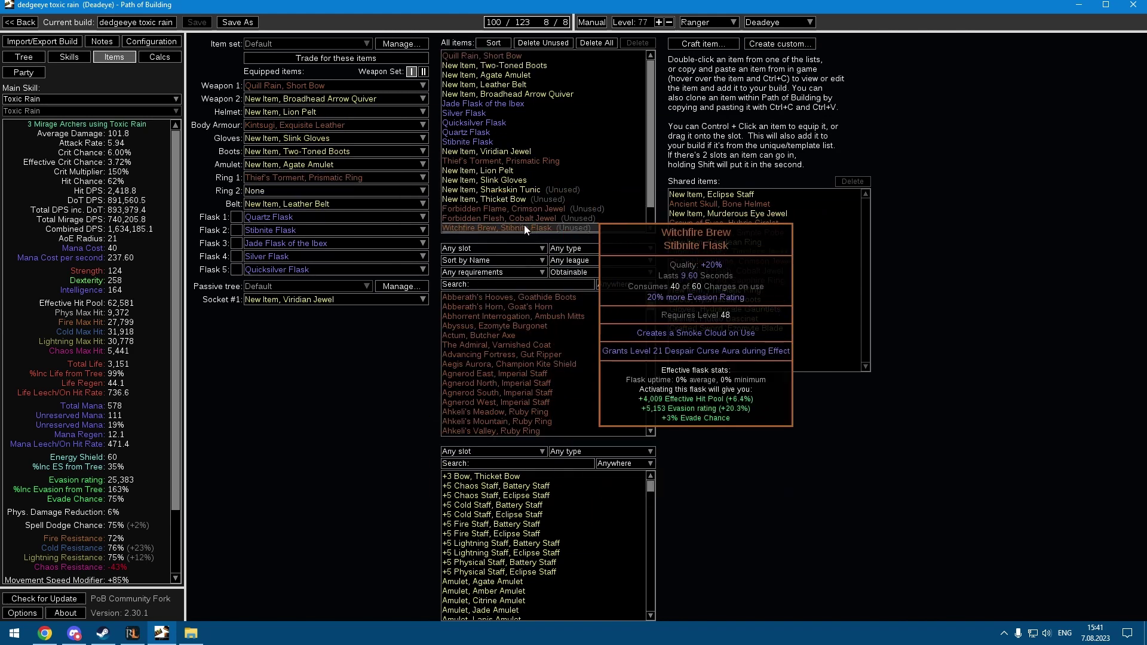
{"action": "left_click", "coordinate": [24, 57]}
{"action": "left_click_drag", "start_coordinate": [542, 266], "coordinate": [441, 350]}
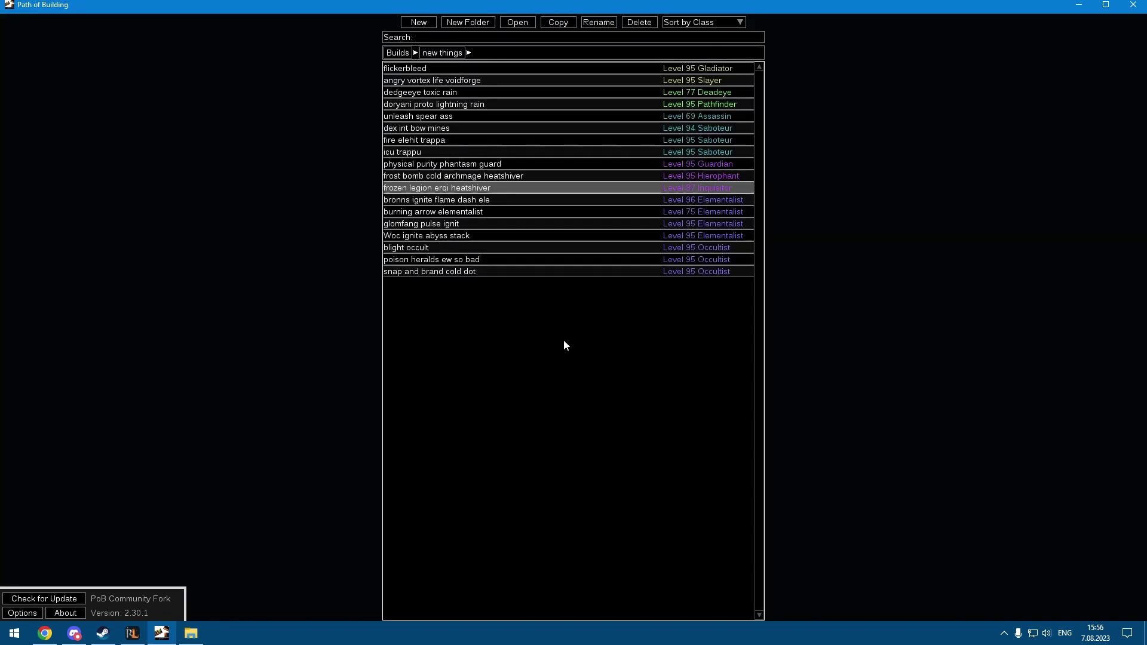
Step: Open the frozen legion erqi heatshiver build and inspect its Heatshiver helmet and Marohi Erqi maul
{"action": "double_click", "coordinate": [437, 188]}
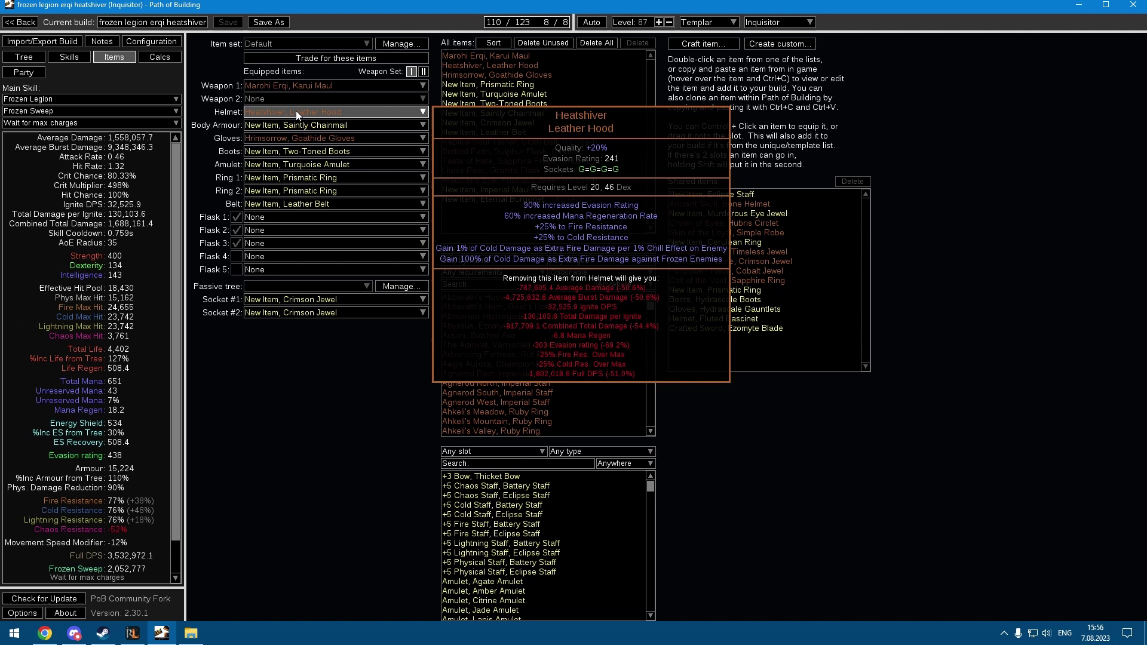
{"action": "mouse_move", "coordinate": [285, 86]}
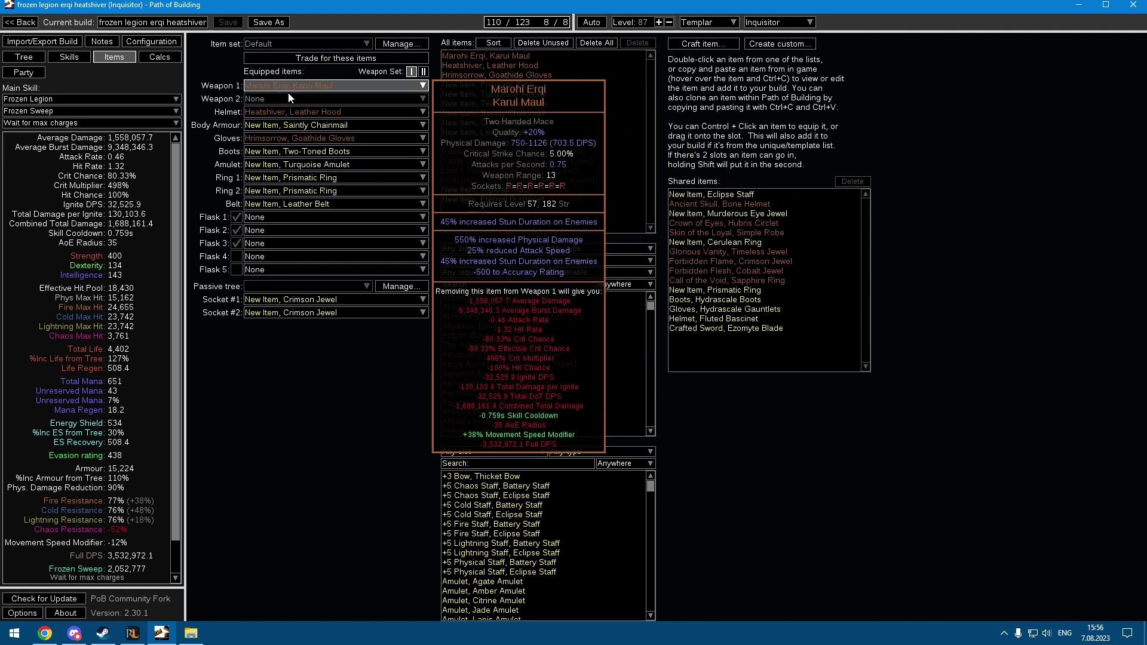
{"action": "mouse_move", "coordinate": [277, 111]}
Step: Compare the damage stats of Cyclone's Shockwave and Frozen Legion's Frozen Sweep by switching the main skill, returning to Frozen Legion
{"action": "left_click", "coordinate": [59, 99]}
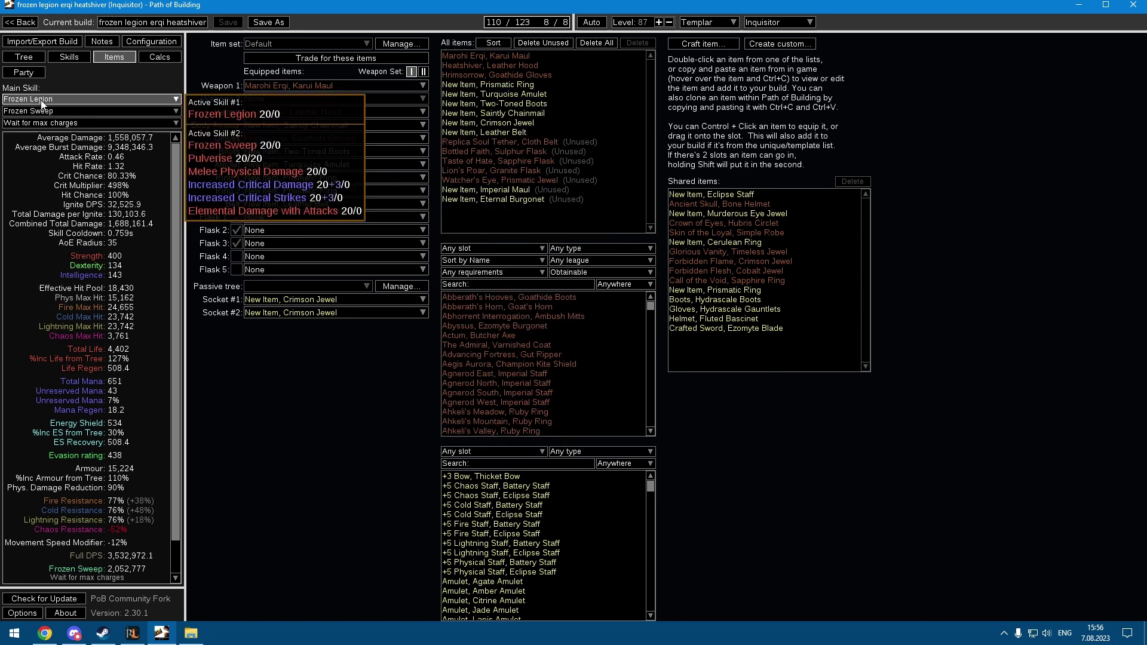
{"action": "left_click", "coordinate": [42, 110]}
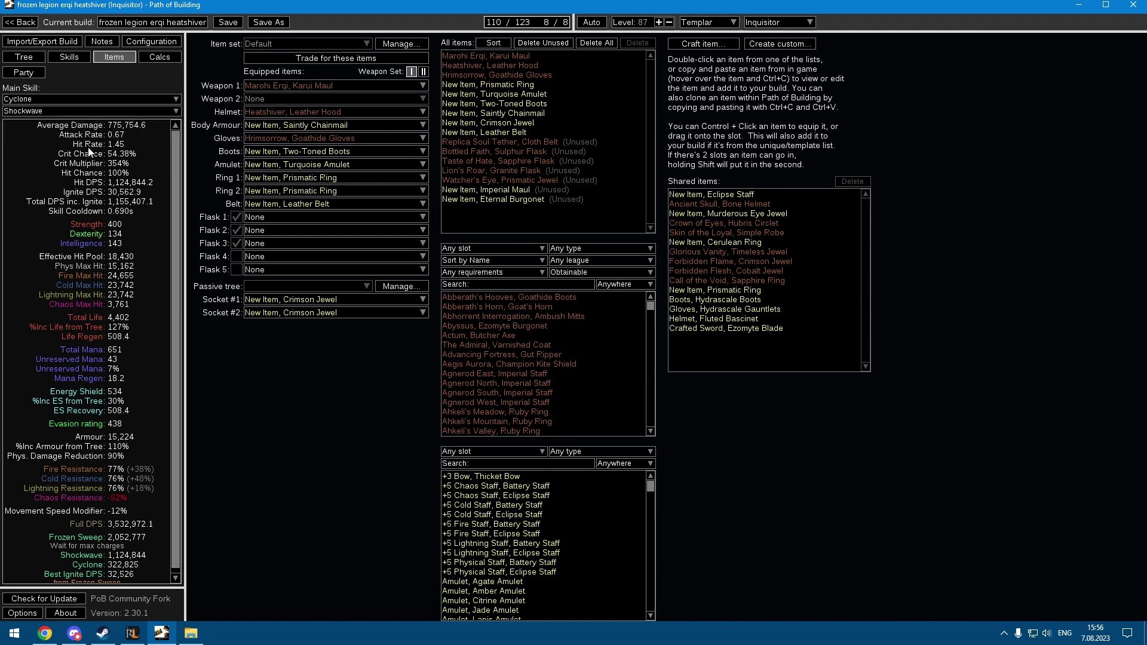
{"action": "left_click", "coordinate": [45, 97]}
{"action": "left_click", "coordinate": [24, 116]}
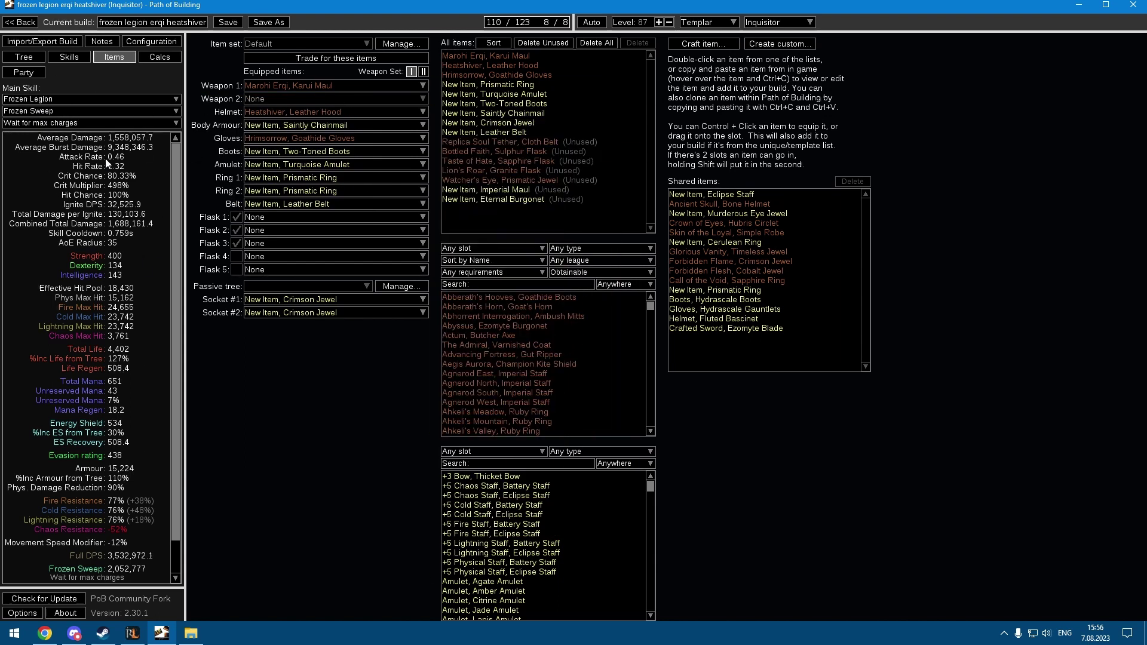
Step: Set the detailed calculations to the Frozen Legion socket group and inspect the source of the current Brittle effect
{"action": "left_click", "coordinate": [160, 57]}
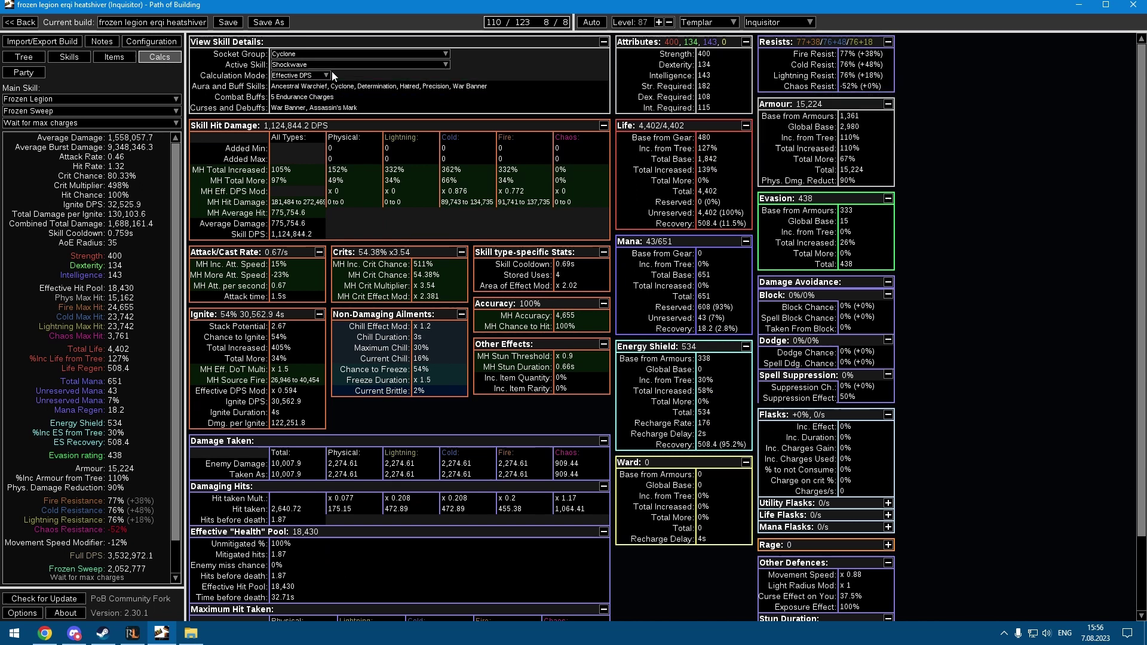
{"action": "left_click", "coordinate": [298, 52]}
{"action": "left_click", "coordinate": [298, 71]}
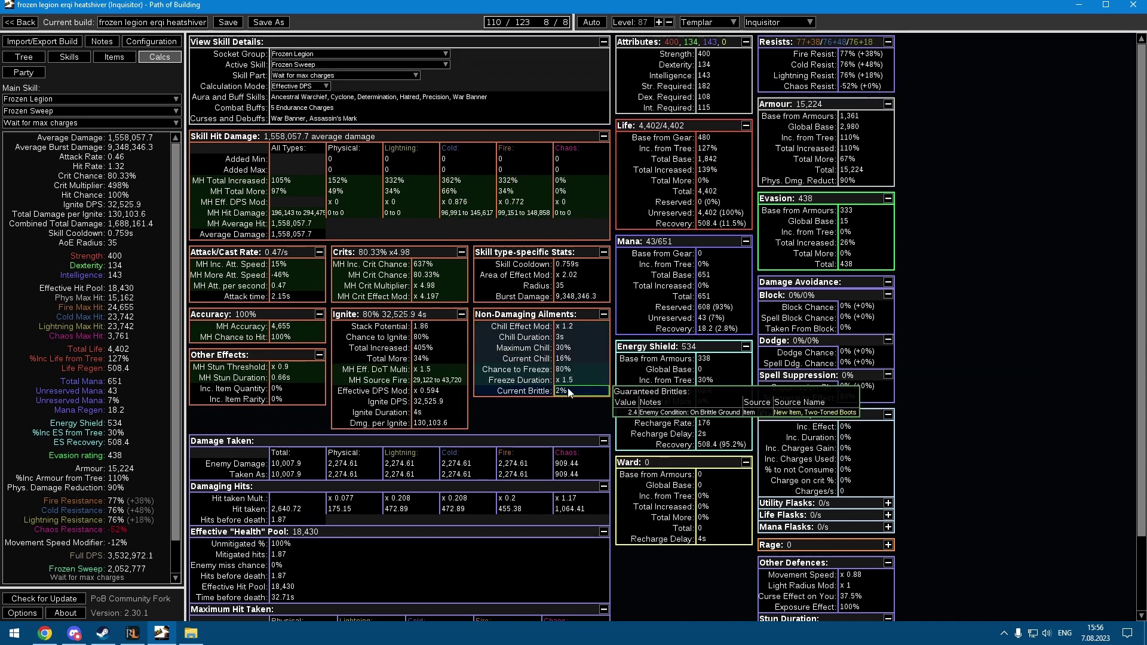
{"action": "mouse_move", "coordinate": [569, 387]}
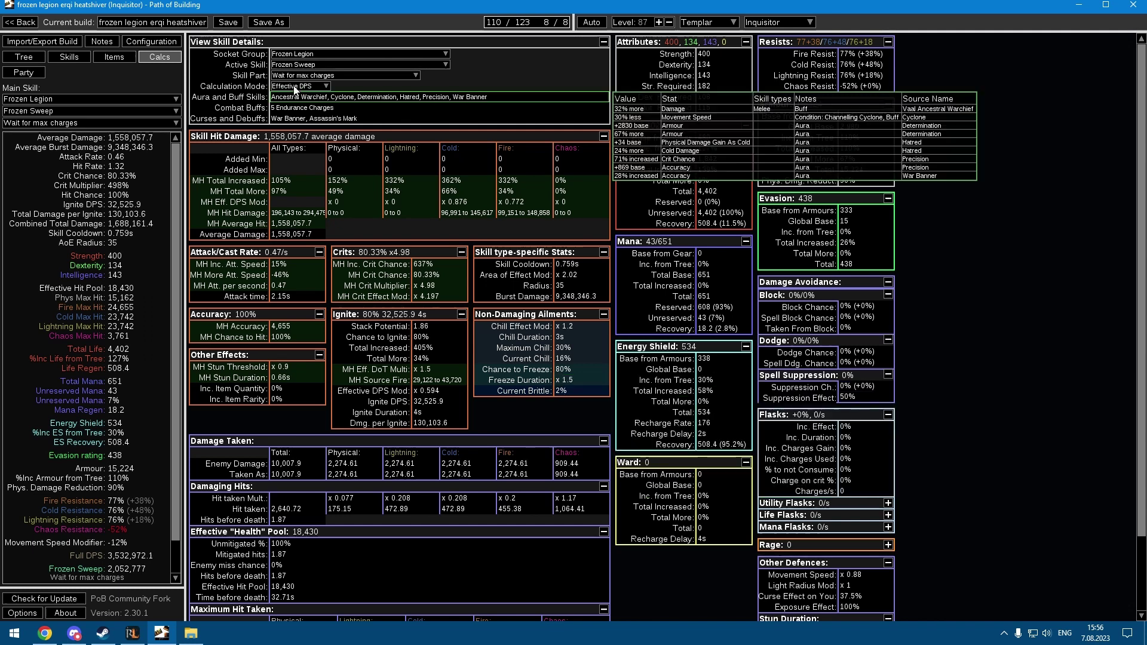
Step: Review the Cyclone gem links, the combat and enemy configuration, and the equipped Heatshiver helmet
{"action": "left_click", "coordinate": [105, 56]}
{"action": "left_click", "coordinate": [89, 59]}
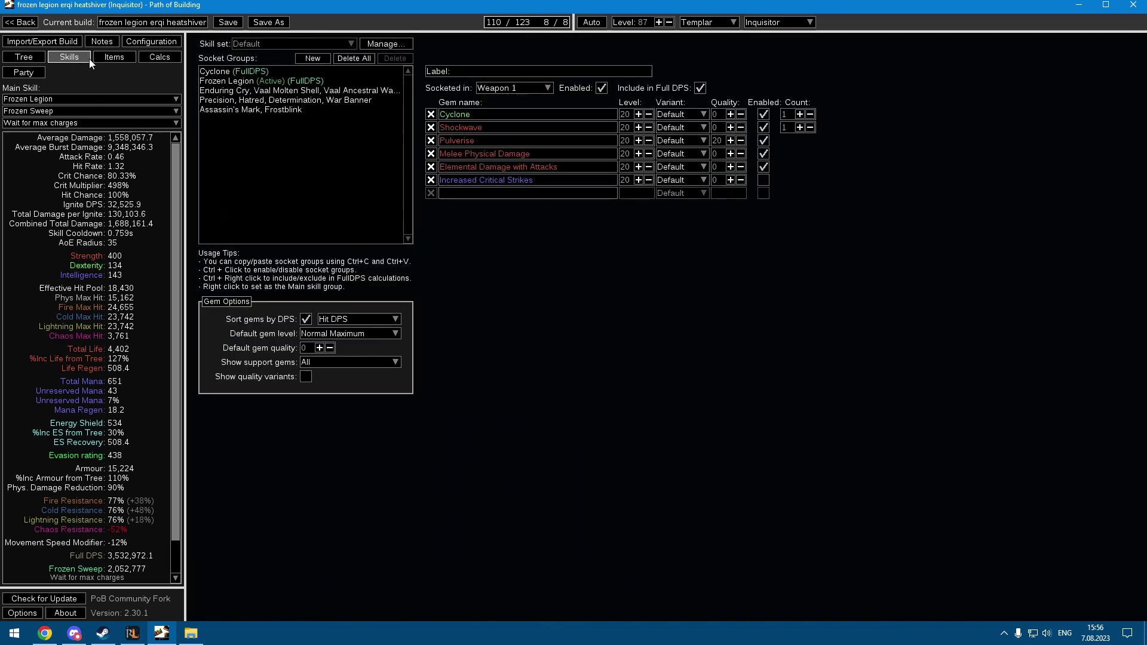
{"action": "left_click", "coordinate": [98, 60]}
{"action": "left_click", "coordinate": [152, 41]}
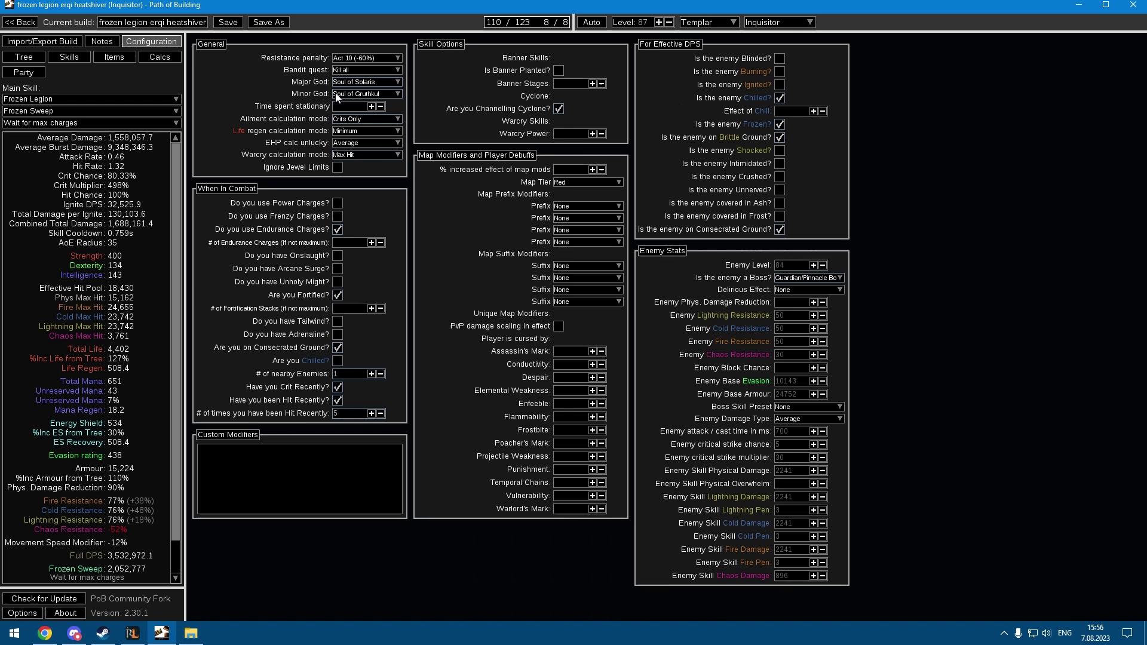
{"action": "left_click", "coordinate": [107, 60]}
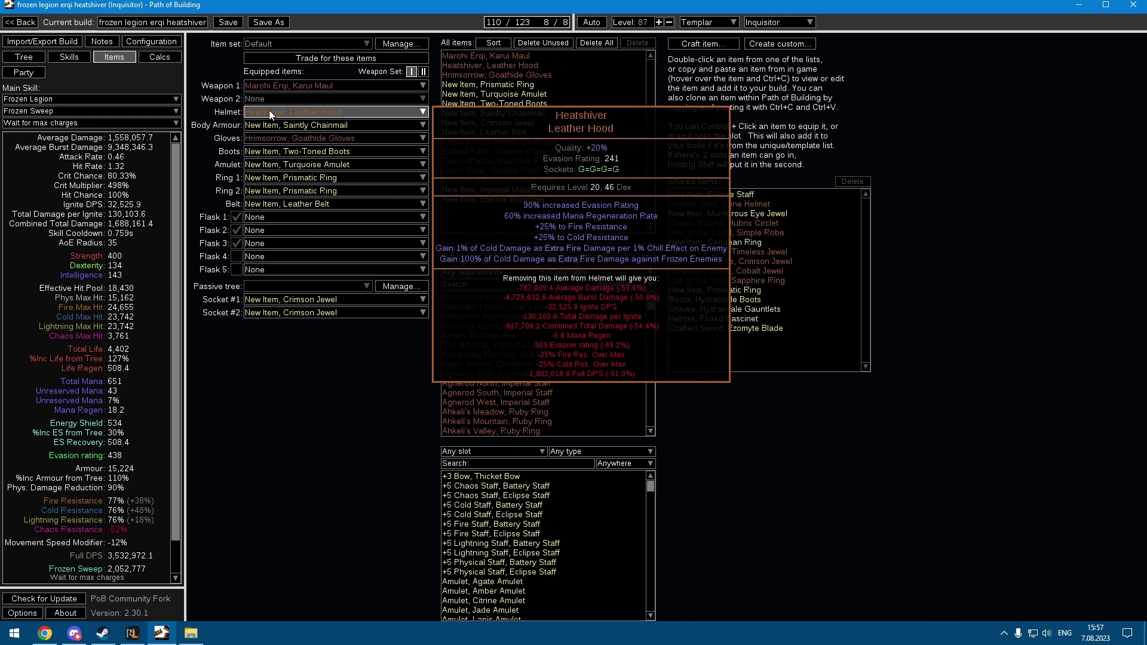
Step: Examine the Inevitable Judgement and Righteous Providence nodes in the Inquisitor ascendancy
{"action": "left_click", "coordinate": [43, 58]}
{"action": "scroll", "coordinate": [301, 201], "scroll_direction": "up", "scroll_amount": 5}
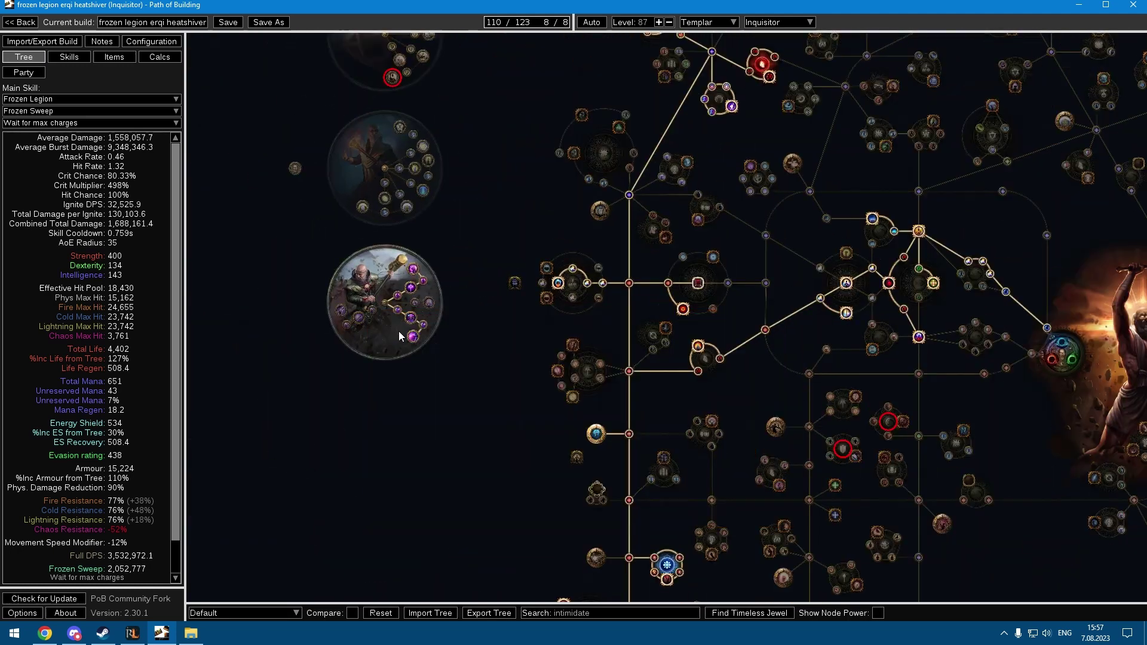
{"action": "scroll", "coordinate": [399, 334], "scroll_direction": "up", "scroll_amount": 3}
{"action": "mouse_move", "coordinate": [433, 357]}
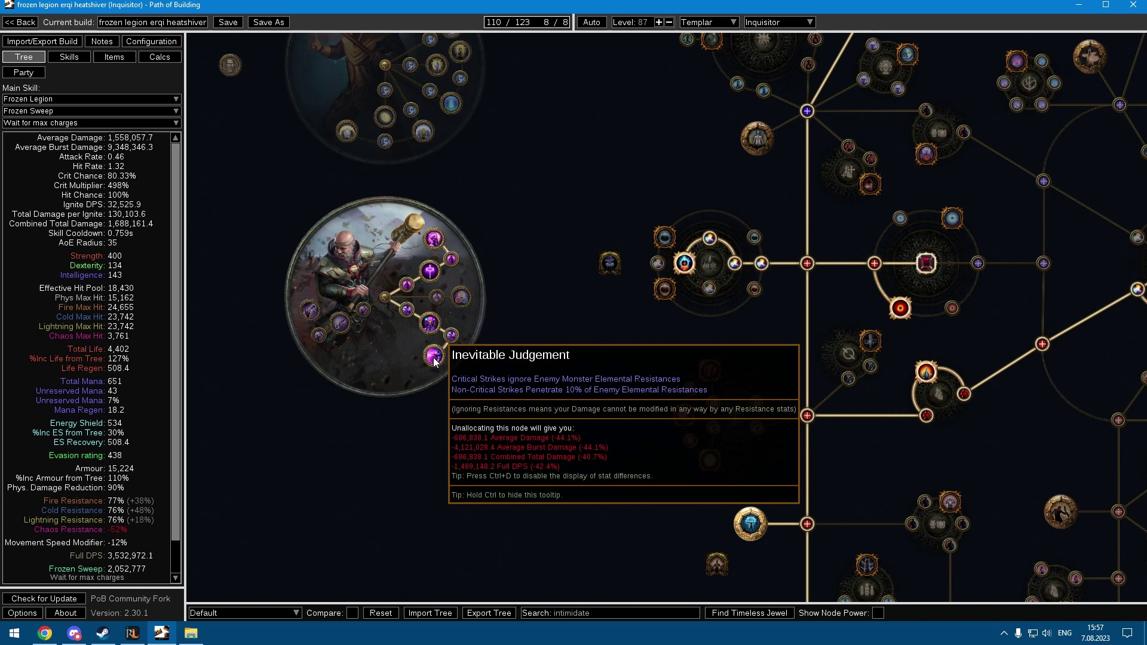
{"action": "mouse_move", "coordinate": [429, 323]}
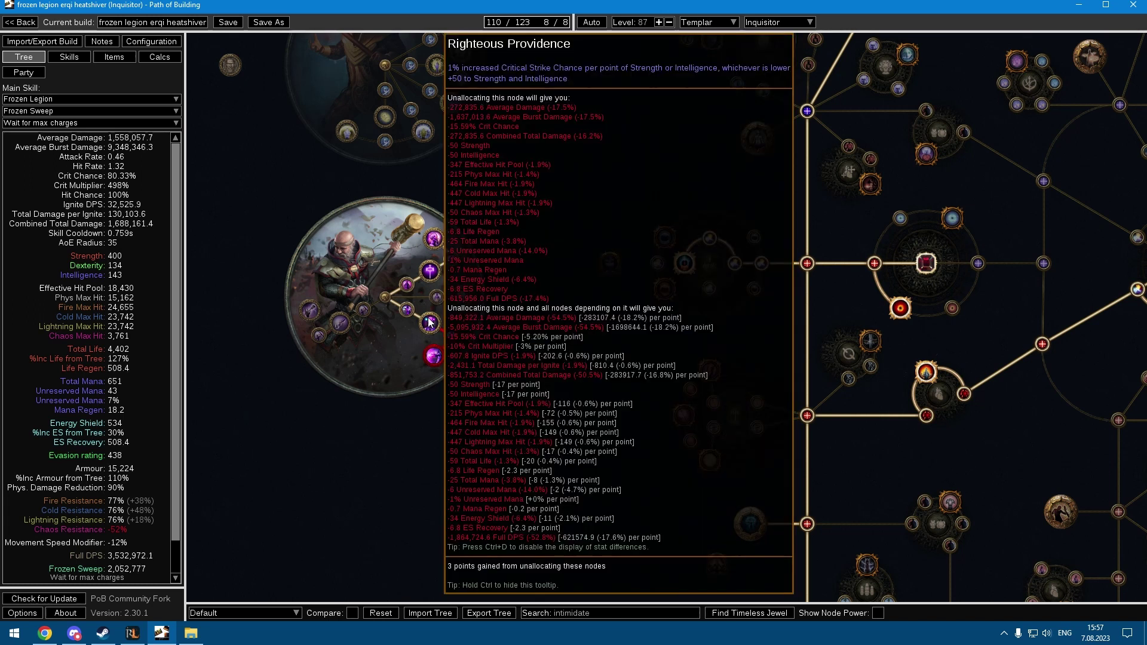
Step: Examine the Pious Path node in the Inquisitor ascendancy and the overall layout of the allocated passives
{"action": "mouse_move", "coordinate": [430, 272]}
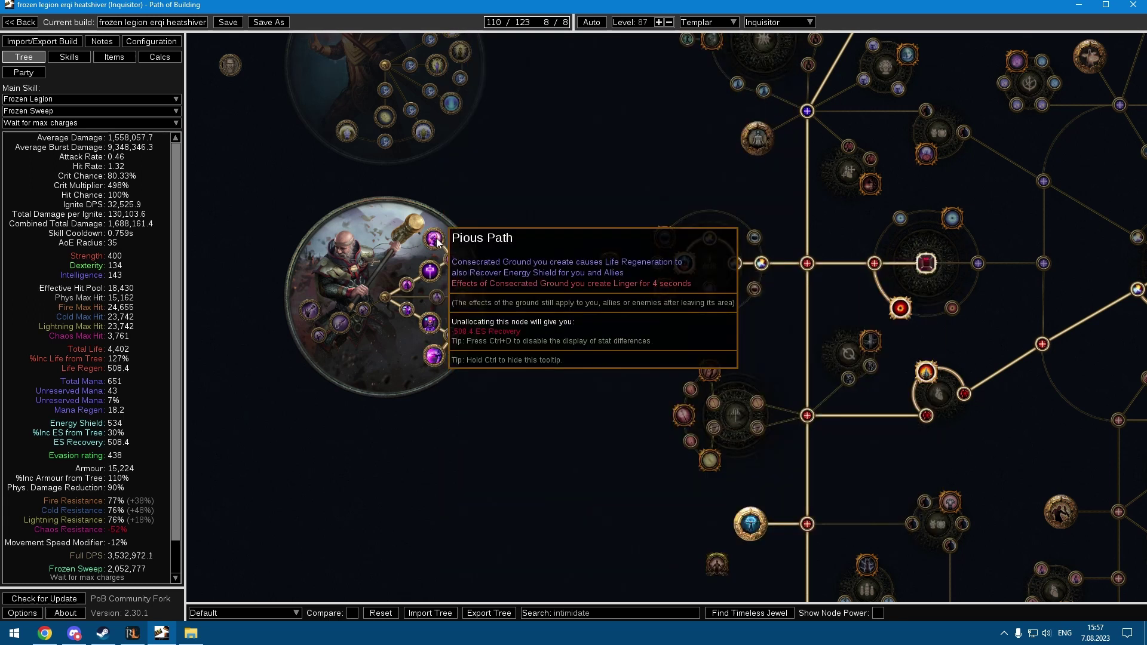
{"action": "mouse_move", "coordinate": [435, 242]}
{"action": "scroll", "coordinate": [435, 242], "scroll_direction": "down", "scroll_amount": 5}
{"action": "scroll", "coordinate": [412, 274], "scroll_direction": "down", "scroll_amount": 5}
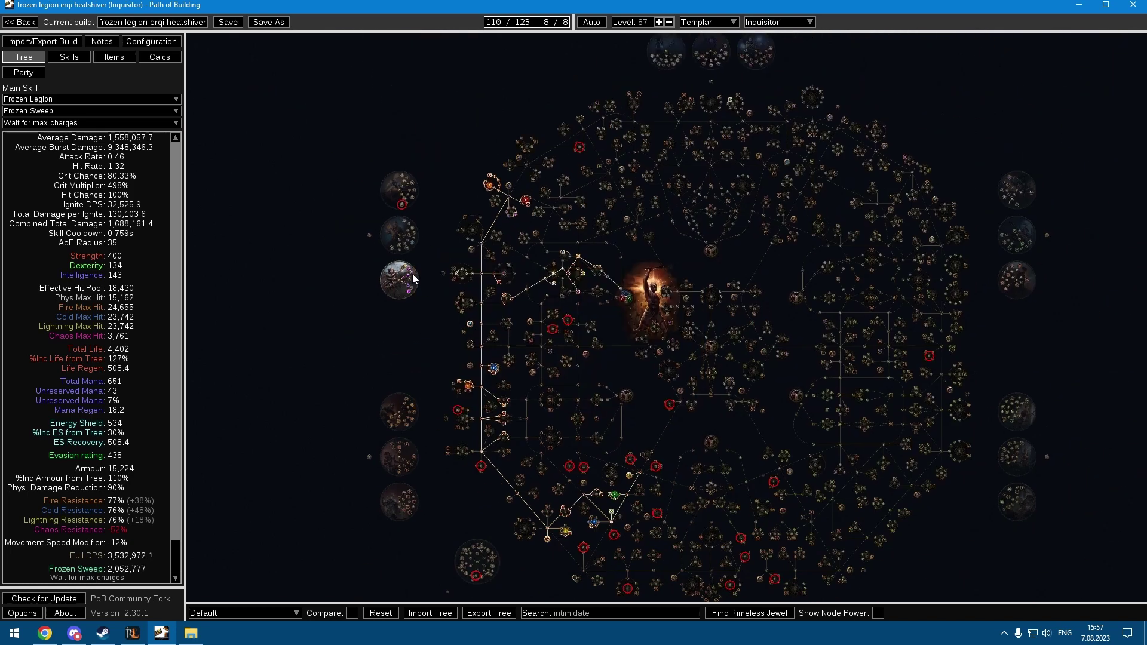
{"action": "scroll", "coordinate": [428, 275], "scroll_direction": "up", "scroll_amount": 4}
{"action": "scroll", "coordinate": [343, 169], "scroll_direction": "down", "scroll_amount": 2}
{"action": "scroll", "coordinate": [352, 252], "scroll_direction": "up", "scroll_amount": 2}
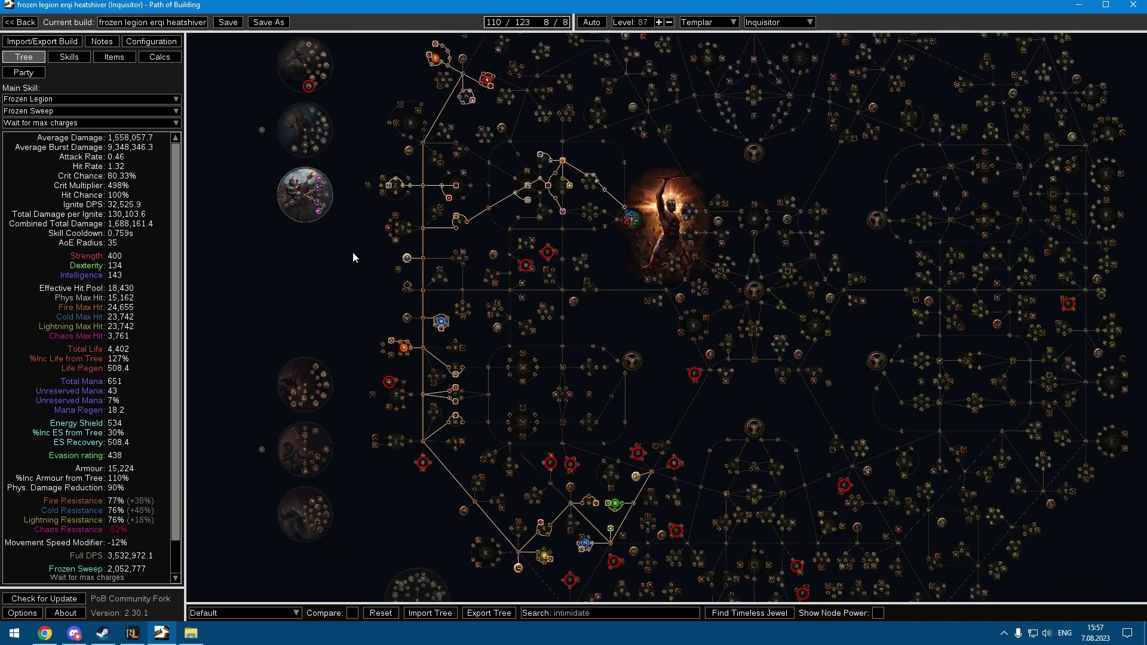
{"action": "scroll", "coordinate": [433, 293], "scroll_direction": "down", "scroll_amount": 2}
{"action": "scroll", "coordinate": [379, 299], "scroll_direction": "up", "scroll_amount": 2}
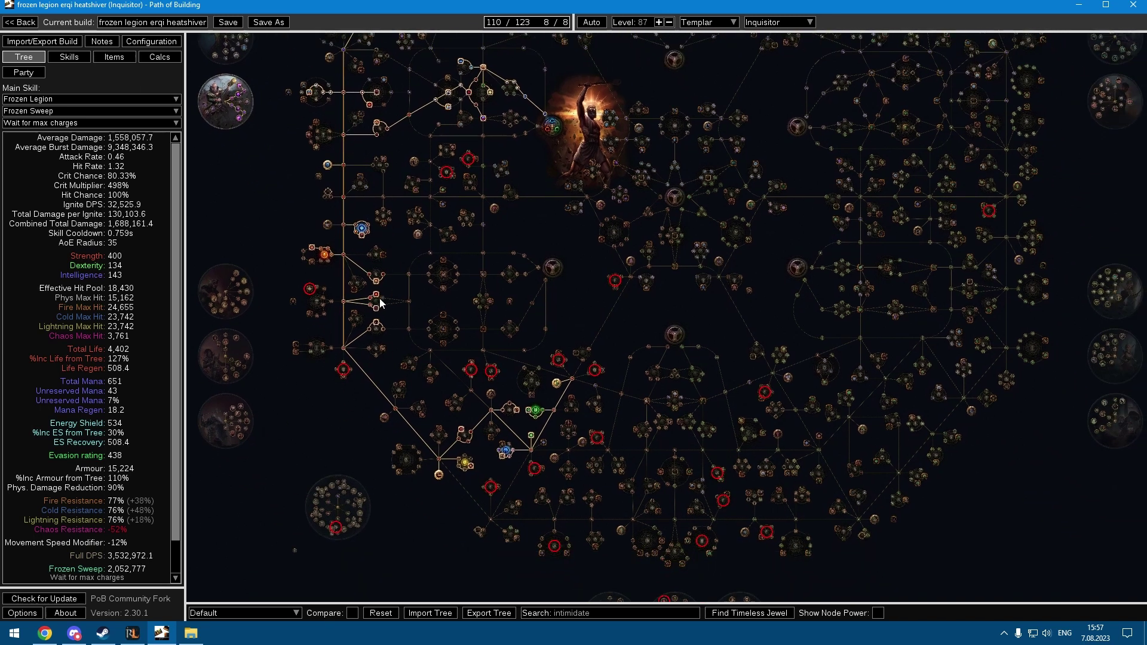
Step: Inspect the Unwavering Stance keystone at the end of the allocated path in the southern part of the tree
{"action": "mouse_move", "coordinate": [375, 311]}
{"action": "scroll", "coordinate": [385, 299], "scroll_direction": "up", "scroll_amount": 1}
{"action": "left_click_drag", "start_coordinate": [393, 289], "coordinate": [374, 277]}
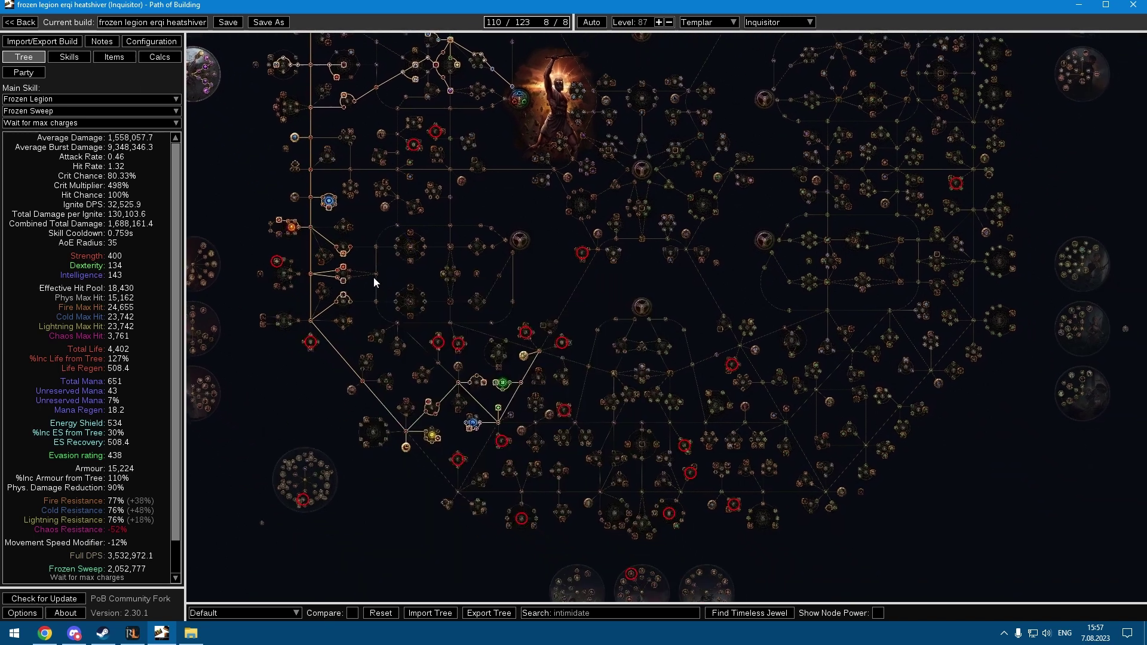
{"action": "scroll", "coordinate": [374, 277], "scroll_direction": "down", "scroll_amount": 1}
{"action": "mouse_move", "coordinate": [516, 363]}
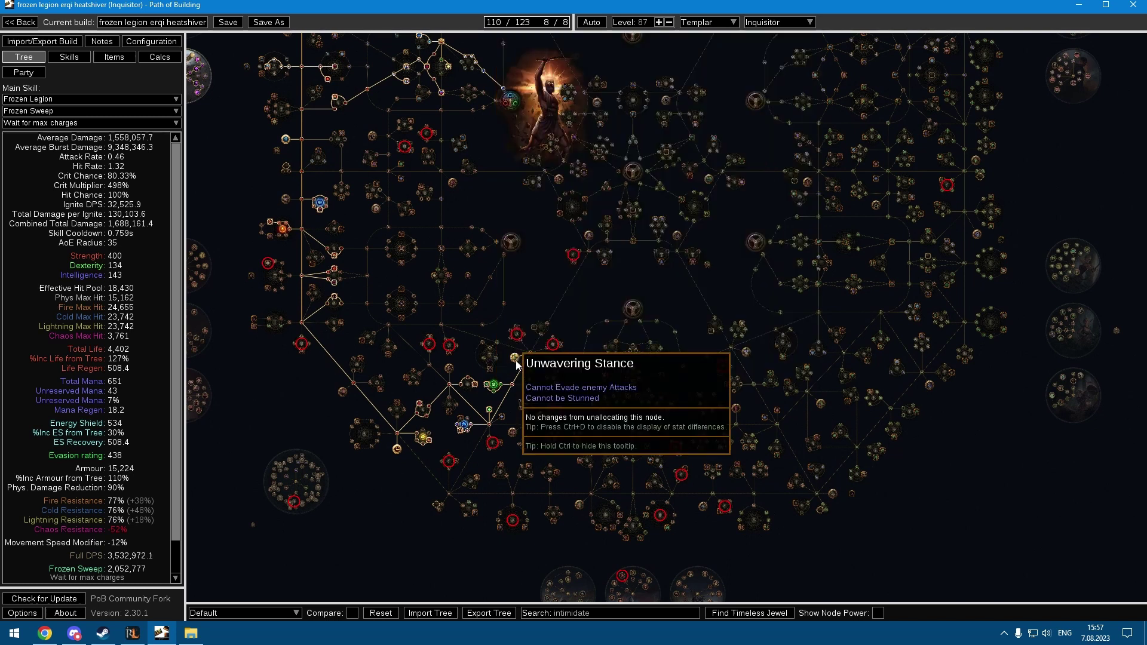
Step: Examine the allocated Accuracy and Critical Strike Chance node and the stats of the equipped Marohi Erqi maul
{"action": "scroll", "coordinate": [519, 406], "scroll_direction": "down", "scroll_amount": 2}
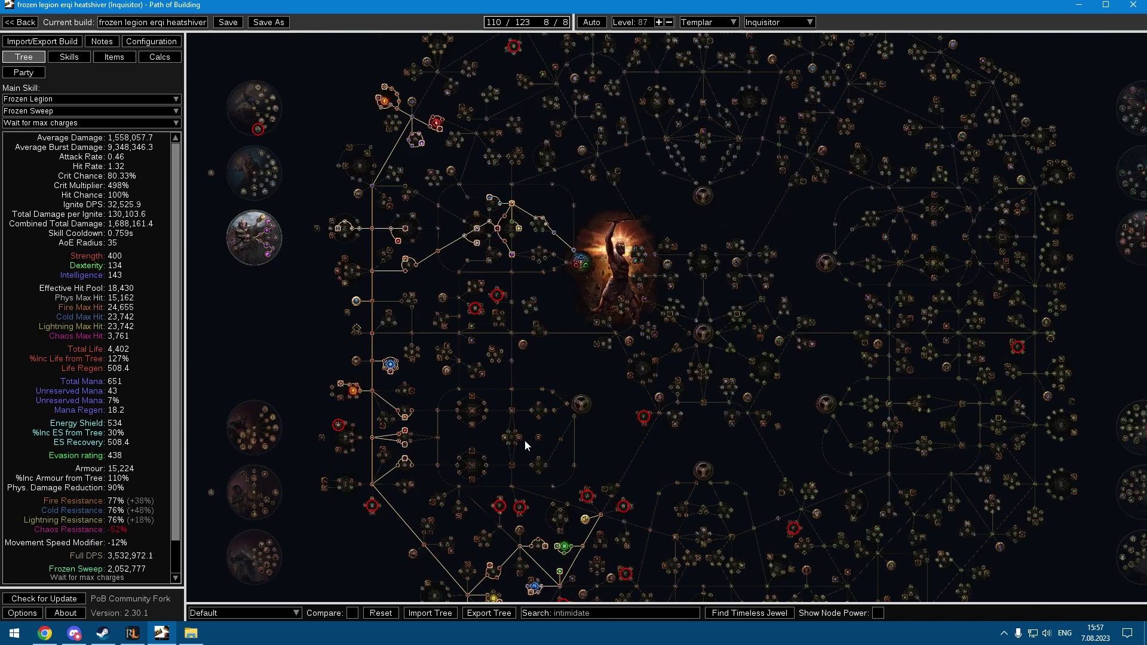
{"action": "scroll", "coordinate": [523, 454], "scroll_direction": "up", "scroll_amount": 2}
{"action": "left_click_drag", "start_coordinate": [521, 470], "coordinate": [457, 310]}
{"action": "scroll", "coordinate": [504, 415], "scroll_direction": "up", "scroll_amount": 2}
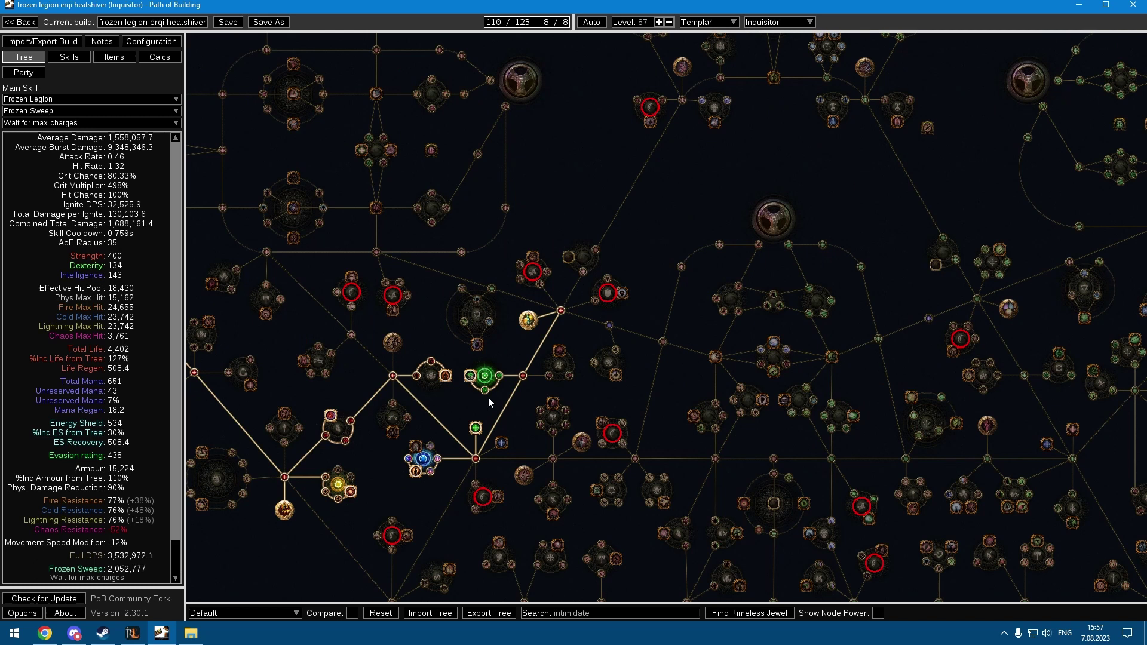
{"action": "scroll", "coordinate": [489, 397], "scroll_direction": "up", "scroll_amount": 2}
{"action": "mouse_move", "coordinate": [499, 371]}
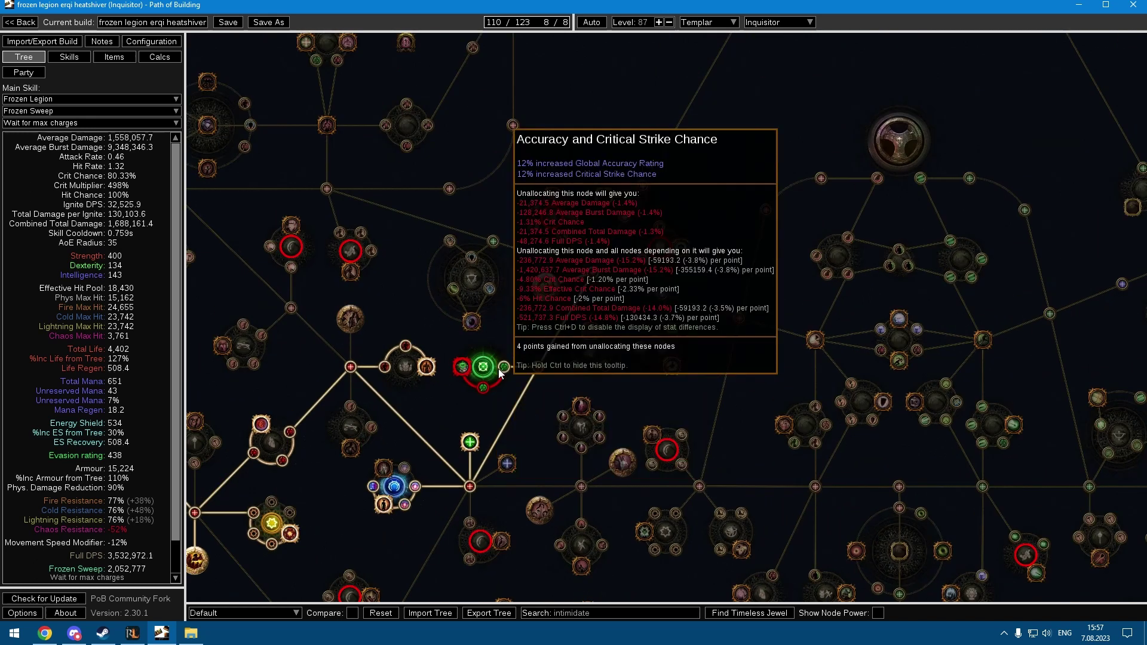
{"action": "left_click", "coordinate": [114, 57]}
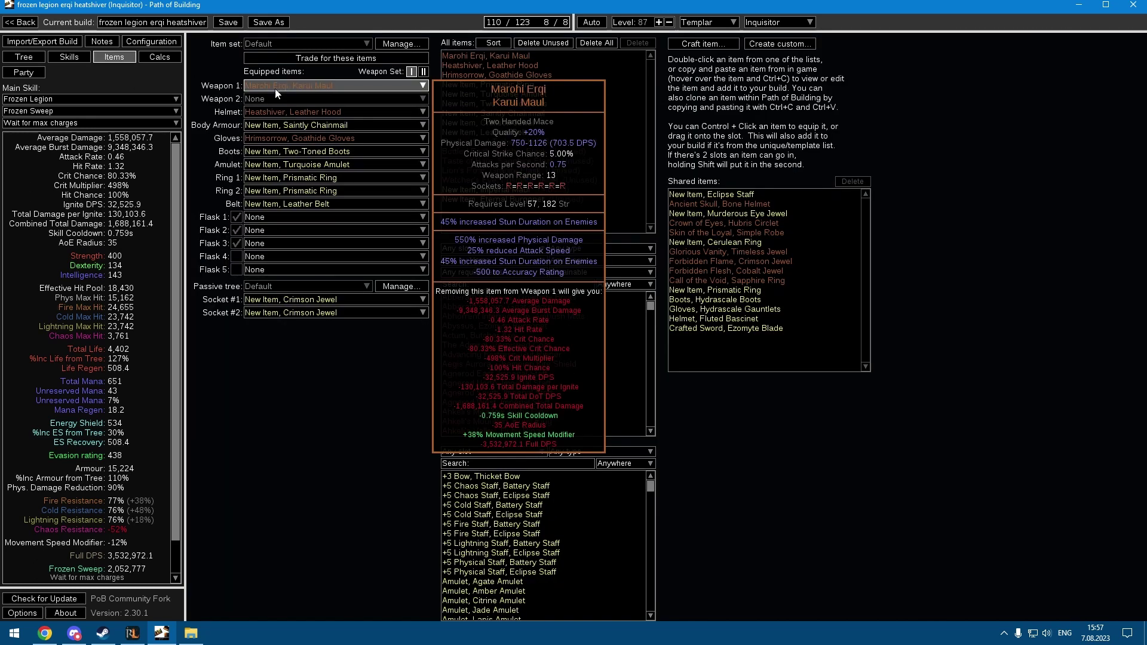
{"action": "left_click", "coordinate": [33, 56]}
{"action": "mouse_move", "coordinate": [470, 370]}
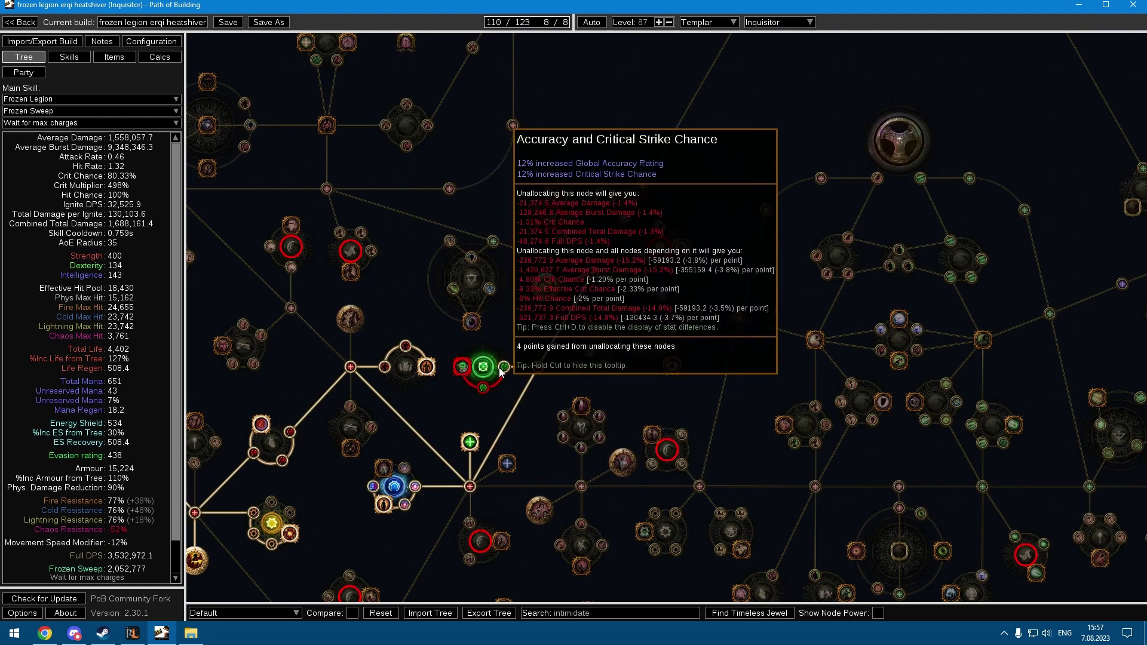
Step: Unallocate and reallocate the Accuracy and Critical Strike Chance cluster, choosing the 50% increased Accuracy Rating at Close Range mastery
{"action": "left_click", "coordinate": [500, 371]}
{"action": "left_click", "coordinate": [461, 366]}
{"action": "left_click", "coordinate": [482, 367]}
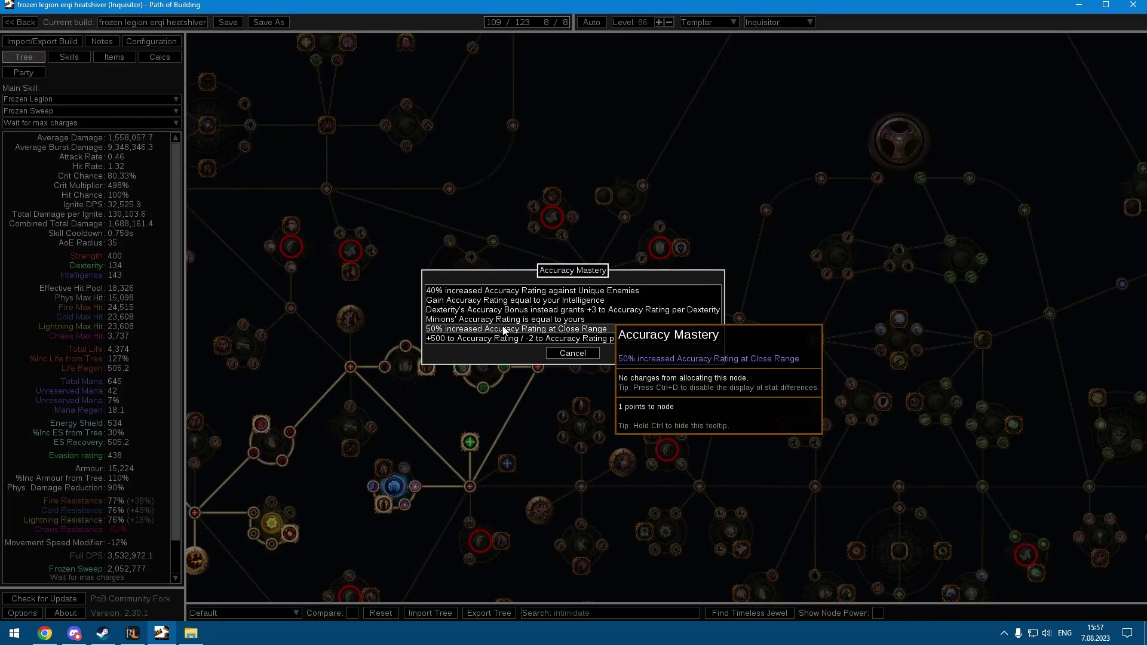
{"action": "left_click", "coordinate": [503, 330]}
Step: Review the equipped items, the defensive stats and the allocated passive paths around the Inquisitor ascendancy
{"action": "scroll", "coordinate": [501, 336], "scroll_direction": "down", "scroll_amount": 4}
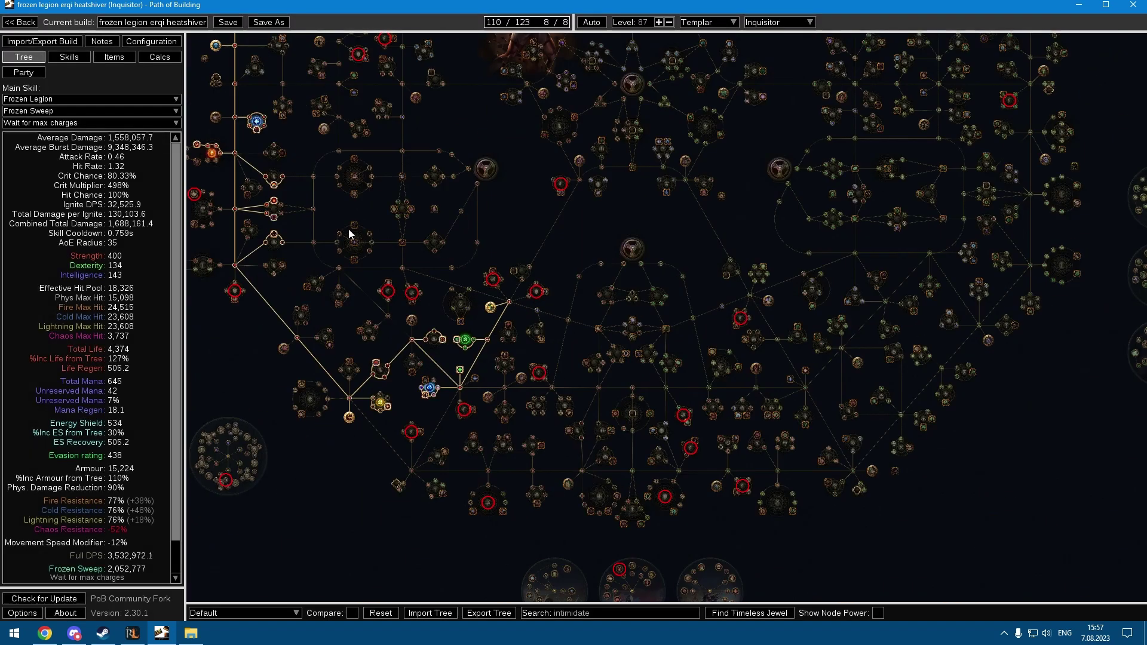
{"action": "left_click_drag", "start_coordinate": [351, 234], "coordinate": [472, 288]}
{"action": "left_click", "coordinate": [102, 55]}
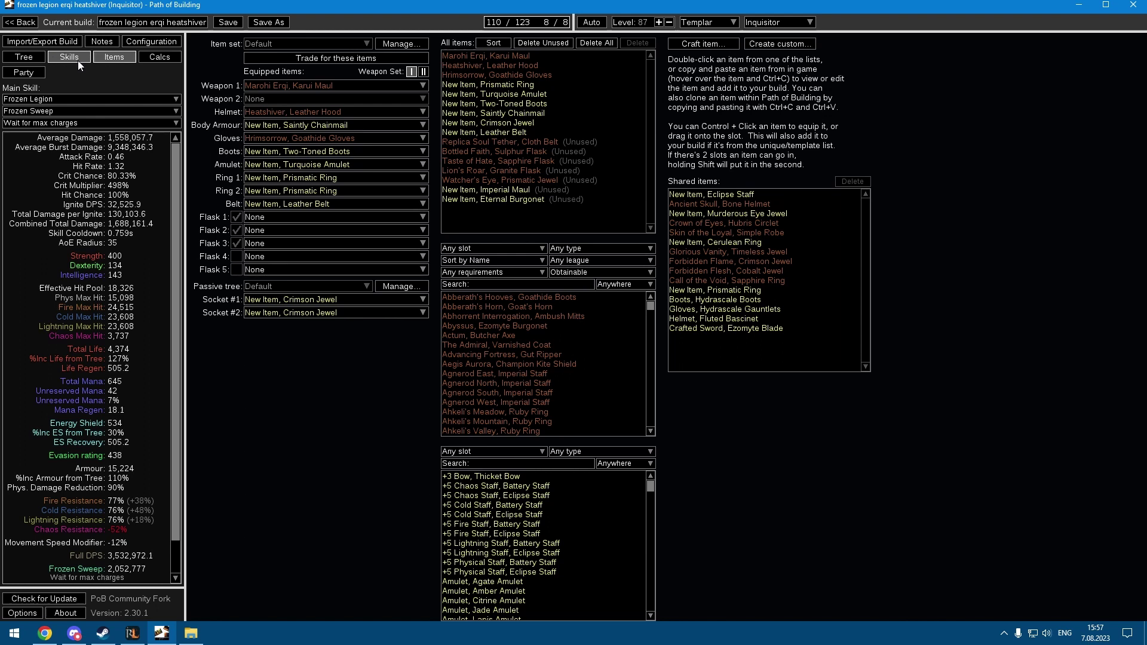
{"action": "left_click", "coordinate": [24, 57]}
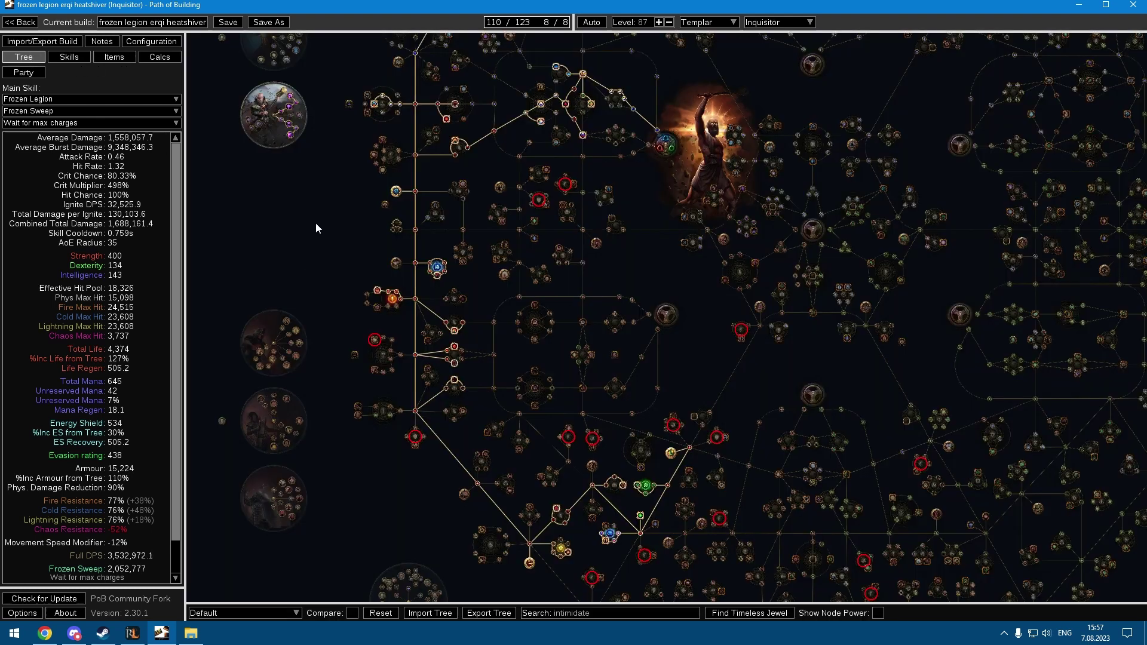
{"action": "left_click_drag", "start_coordinate": [316, 228], "coordinate": [300, 186]}
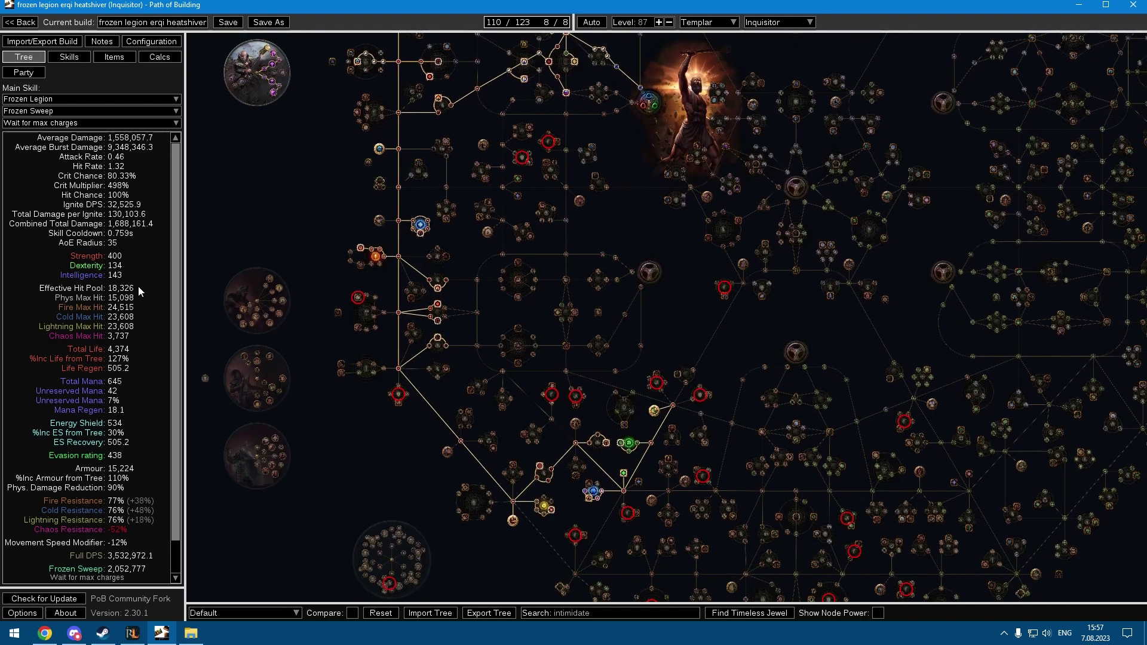
{"action": "left_click_drag", "start_coordinate": [319, 228], "coordinate": [281, 393]}
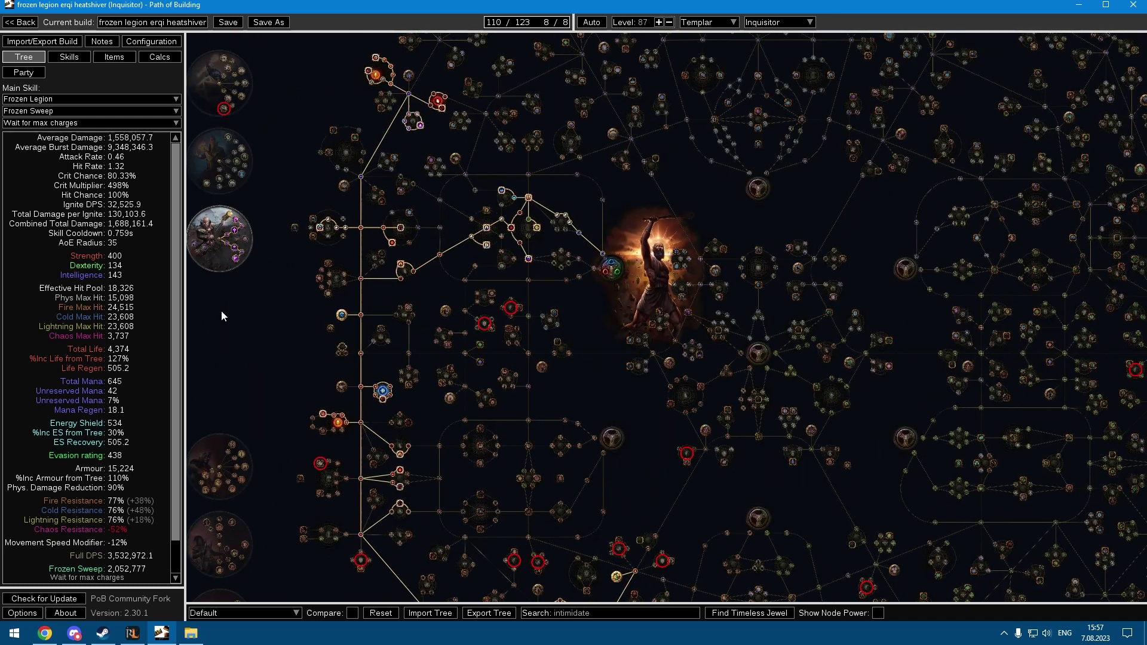
{"action": "left_click", "coordinate": [114, 56]}
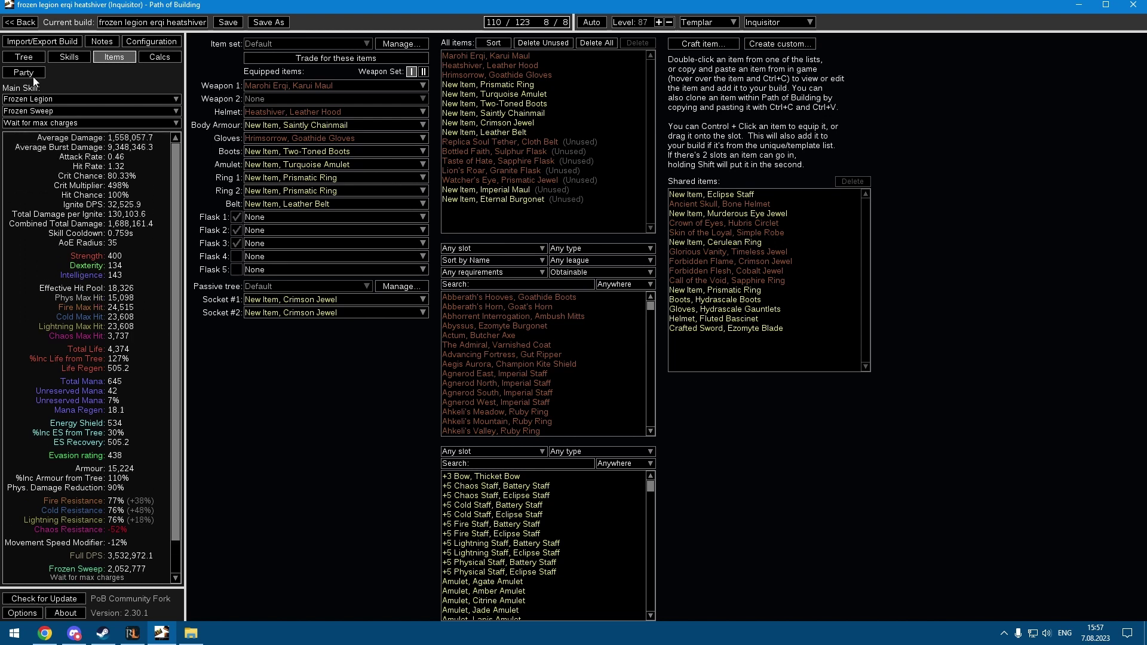
{"action": "left_click", "coordinate": [24, 57]}
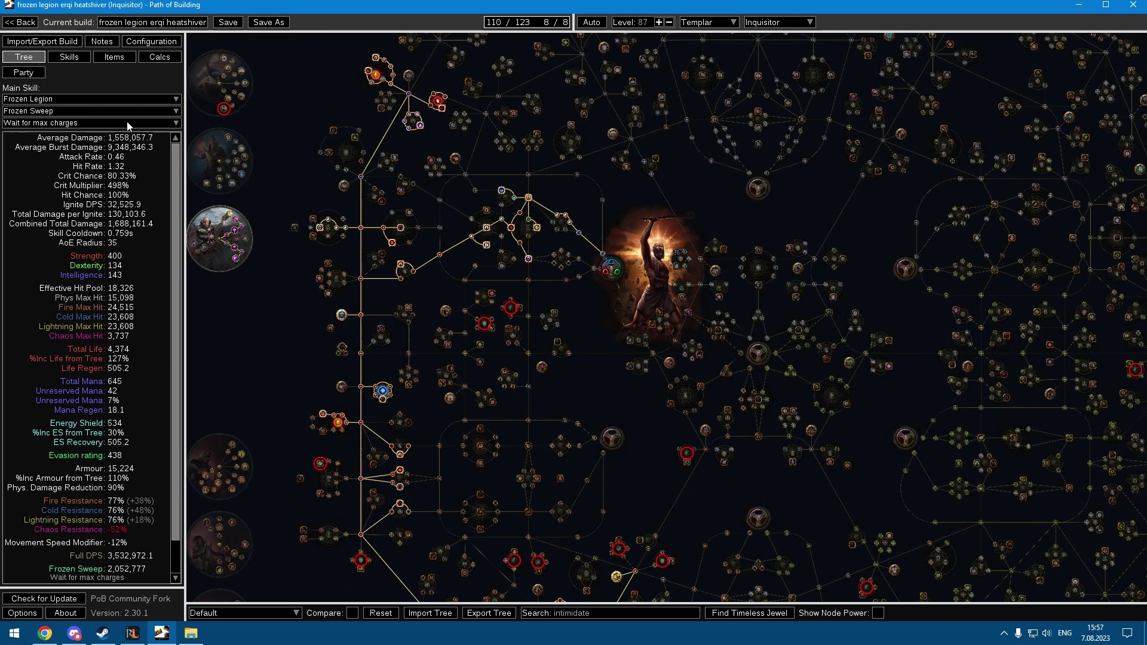
Step: Review the Precision, Hatred, Determination and War Banner group and the Assassin's Mark and Frostblink group, including its Bonechill support
{"action": "left_click", "coordinate": [70, 57]}
{"action": "left_click", "coordinate": [286, 100]}
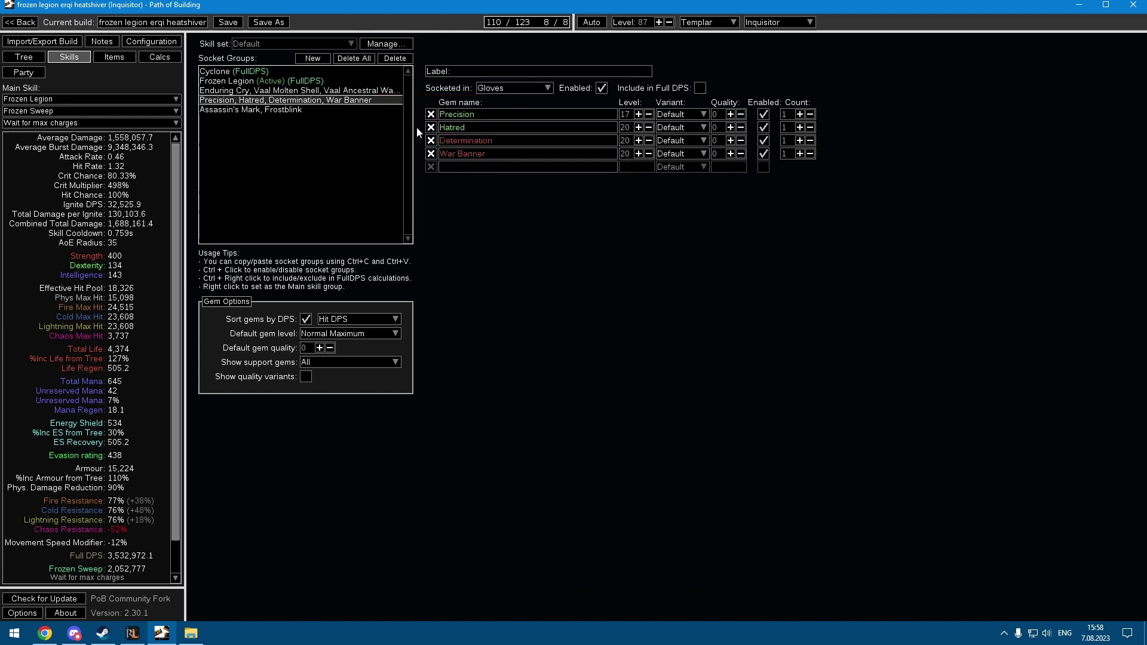
{"action": "left_click", "coordinate": [285, 111]}
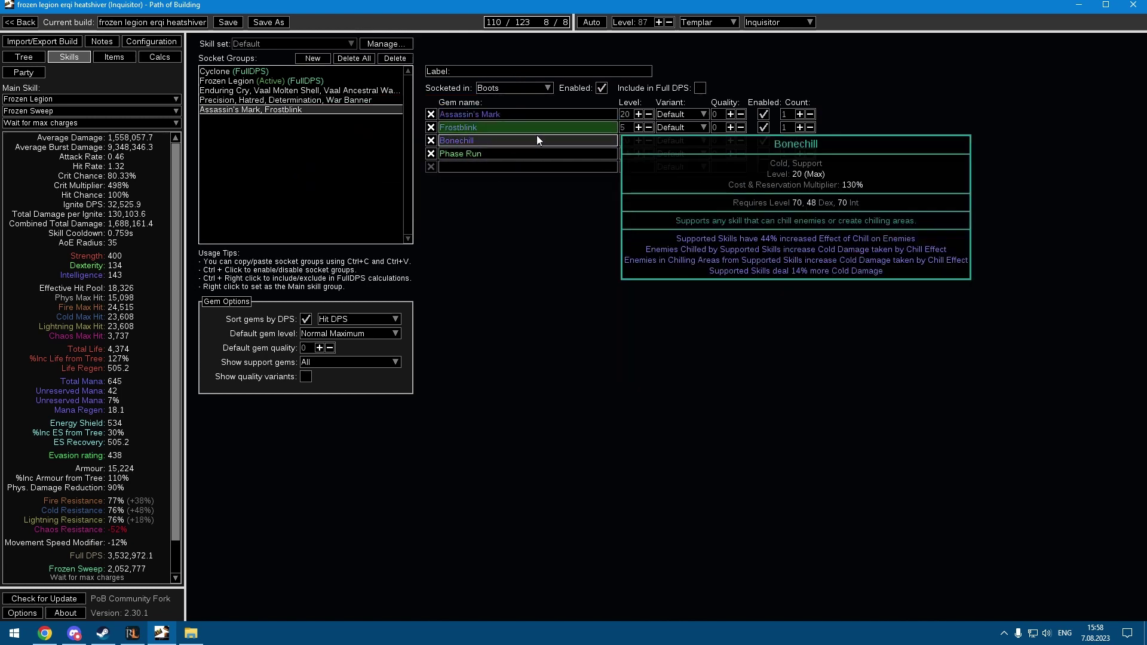
{"action": "left_click", "coordinate": [24, 57]}
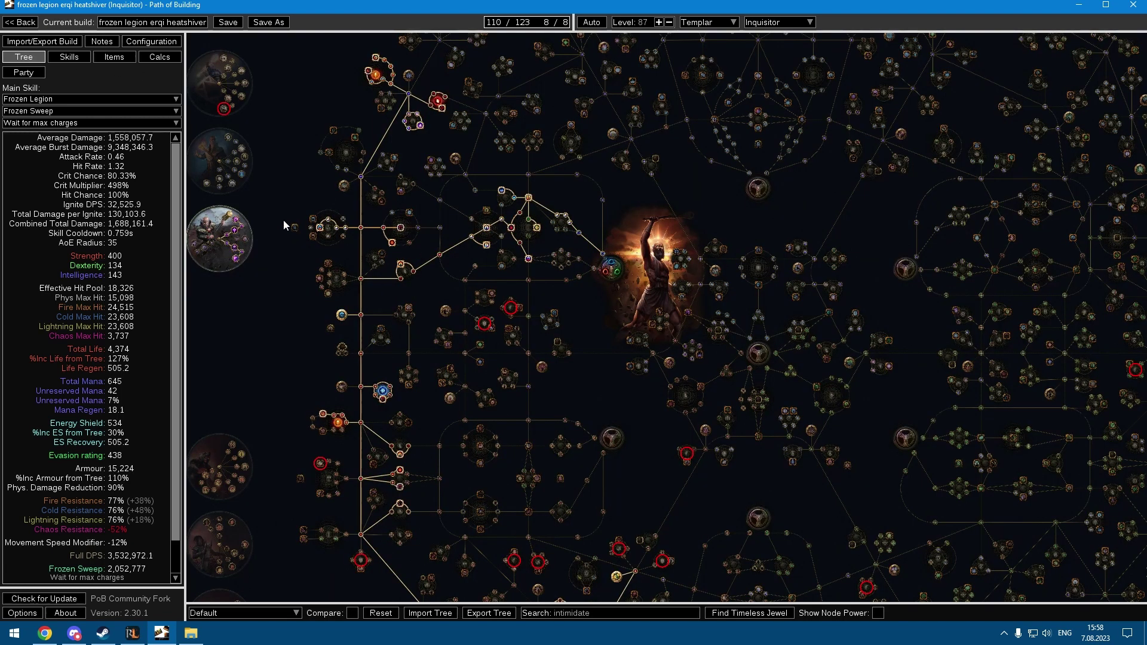
{"action": "left_click_drag", "start_coordinate": [283, 220], "coordinate": [326, 303]}
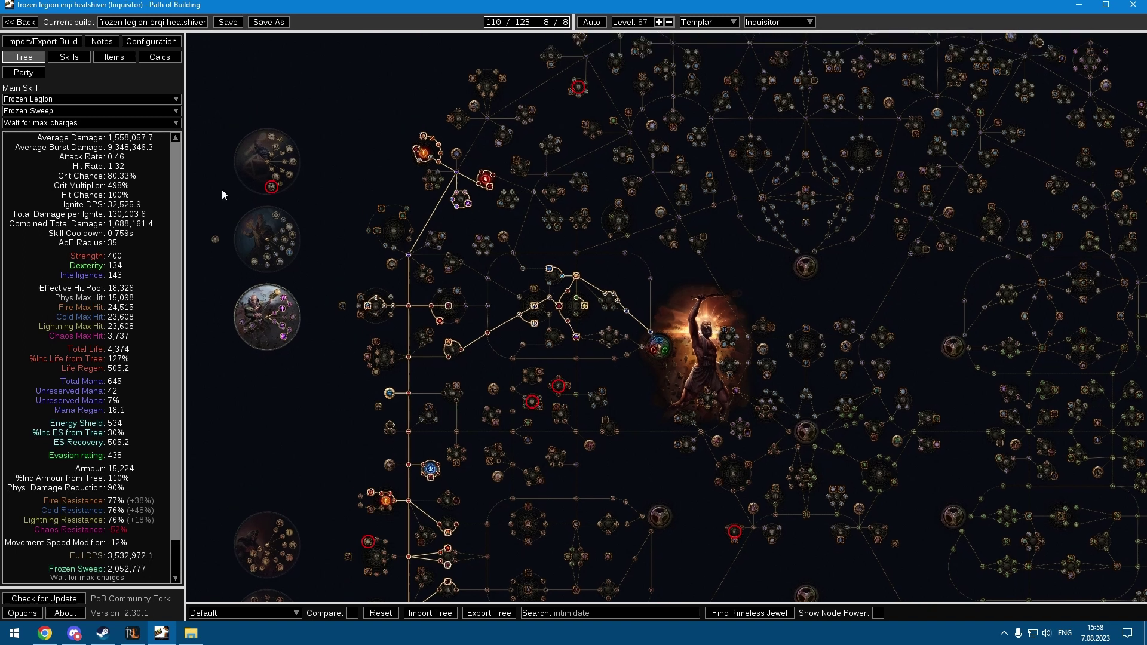
Step: Equip the Imperial Maul as the main weapon and the Eternal Burgonet as the helmet, and review the maul's stats
{"action": "left_click", "coordinate": [114, 57]}
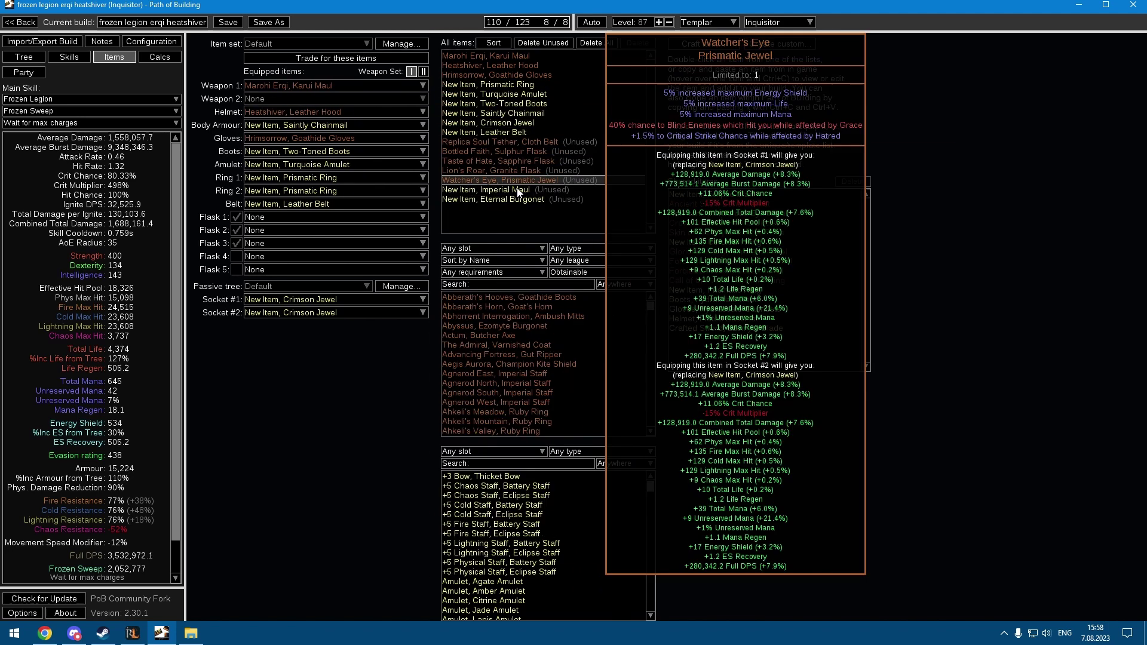
{"action": "left_click_drag", "start_coordinate": [495, 189], "coordinate": [299, 84]}
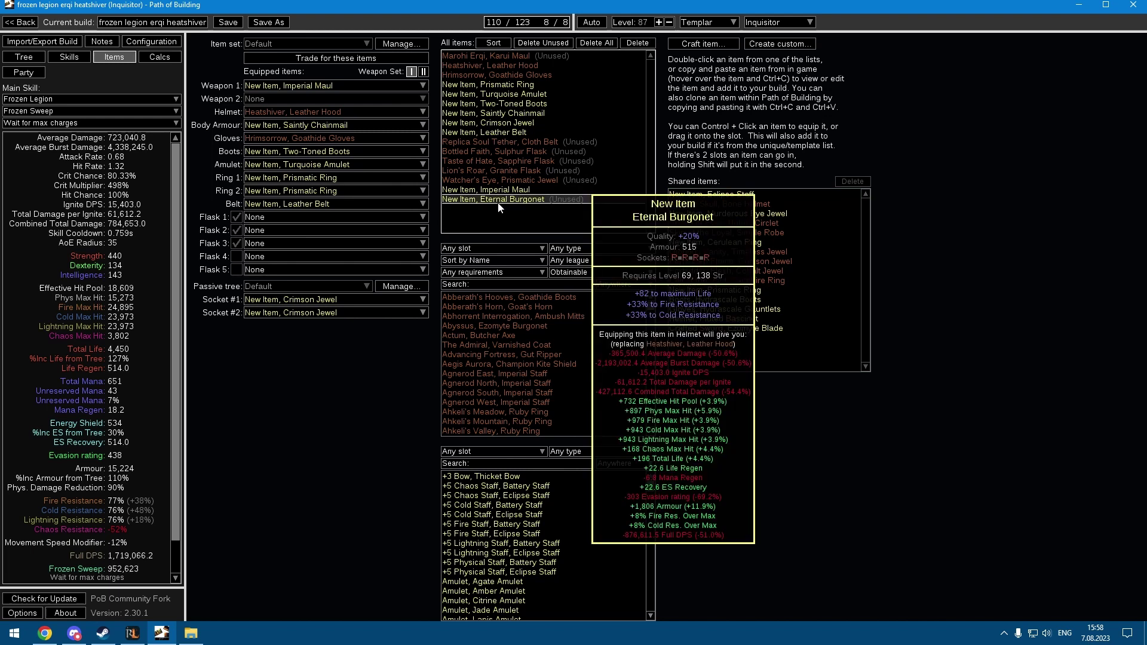
{"action": "left_click_drag", "start_coordinate": [505, 200], "coordinate": [272, 110]}
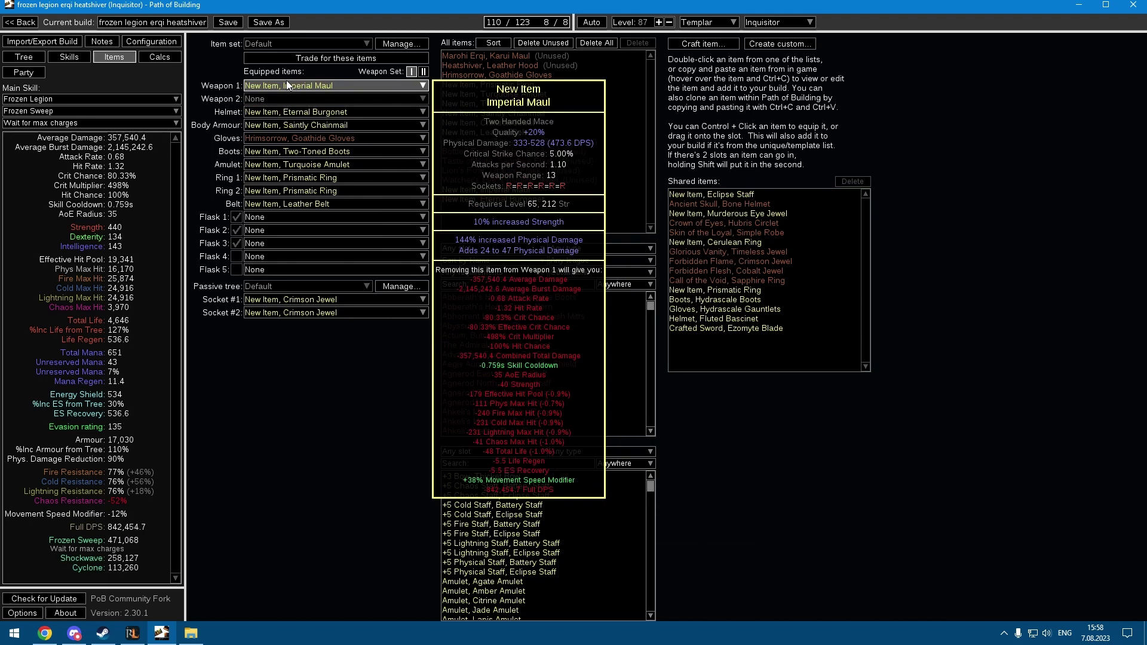
{"action": "mouse_move", "coordinate": [270, 88]}
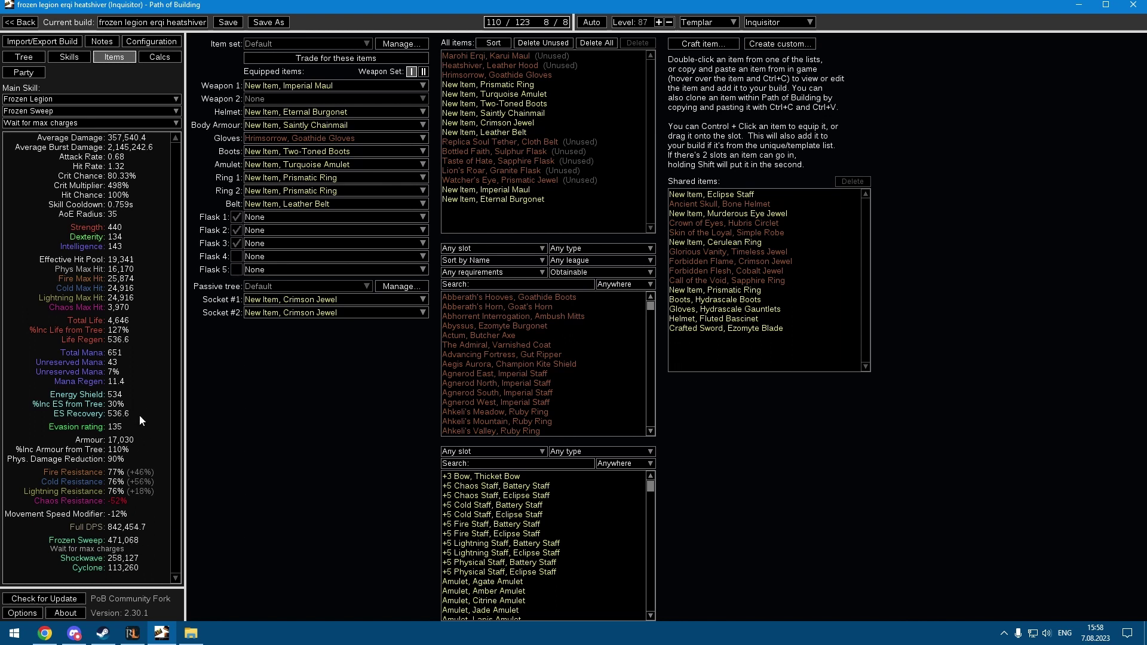
{"action": "left_click", "coordinate": [24, 57]}
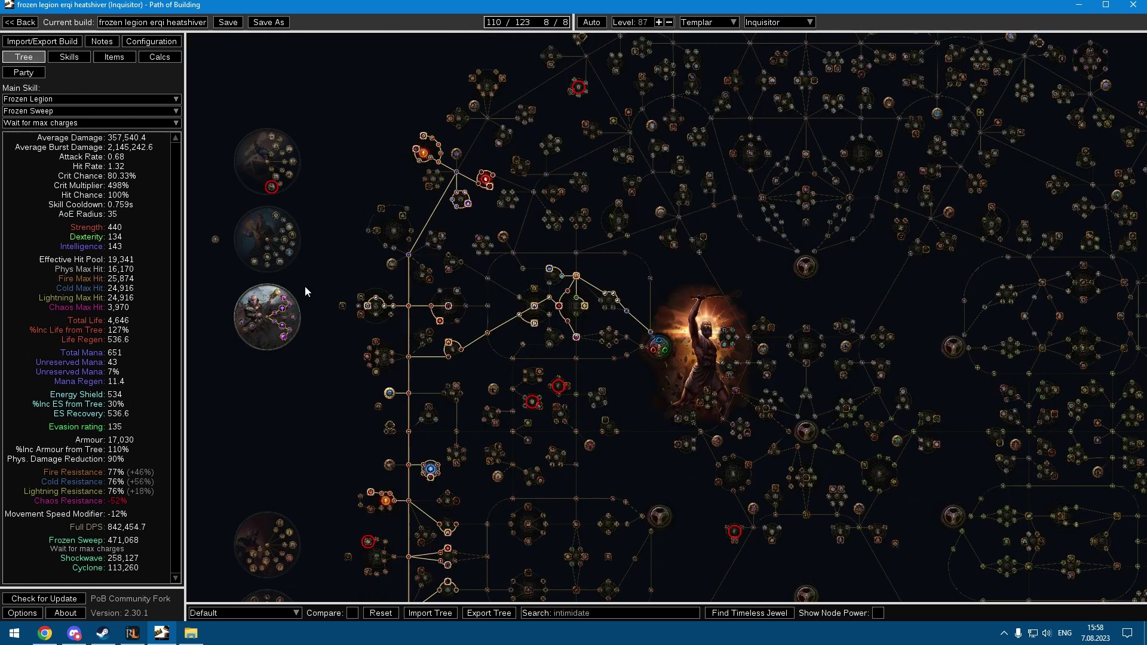